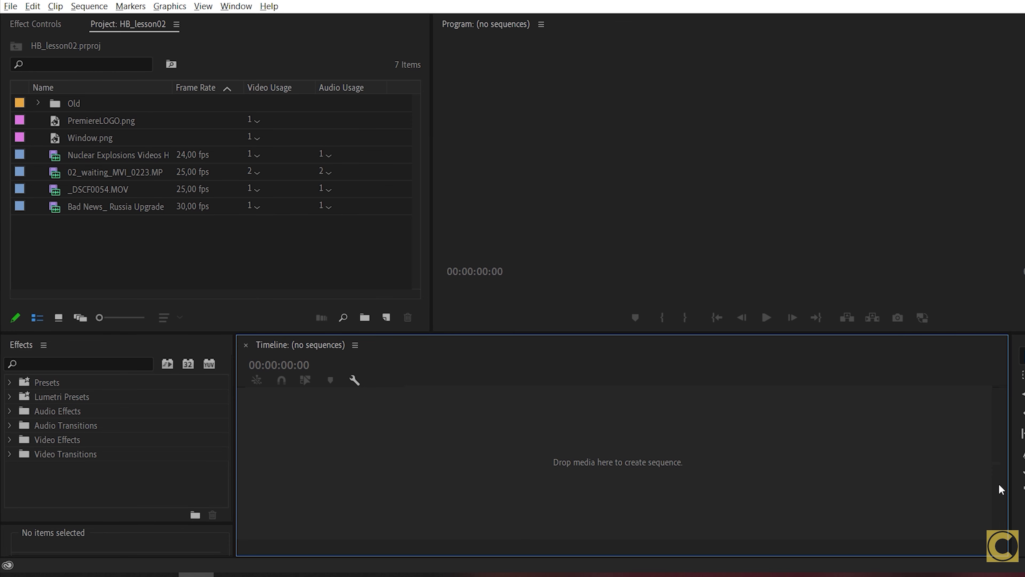
Start a new sequence from the Project panel and name it Lesson.
{"action": "right_click", "coordinate": [233, 237]}
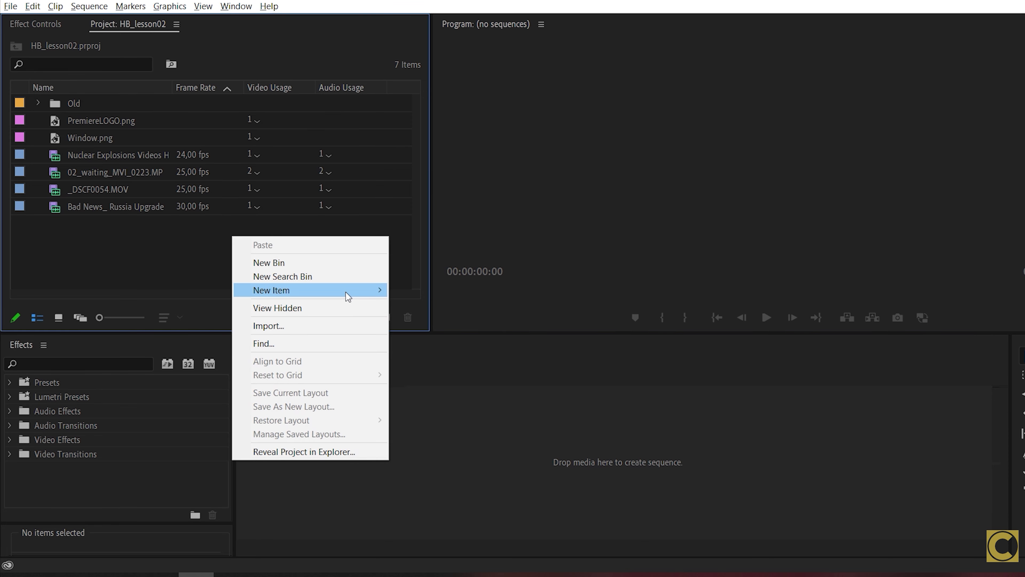
{"action": "mouse_move", "coordinate": [346, 292]}
{"action": "left_click", "coordinate": [433, 287]}
{"action": "type", "text": "Lesson"}
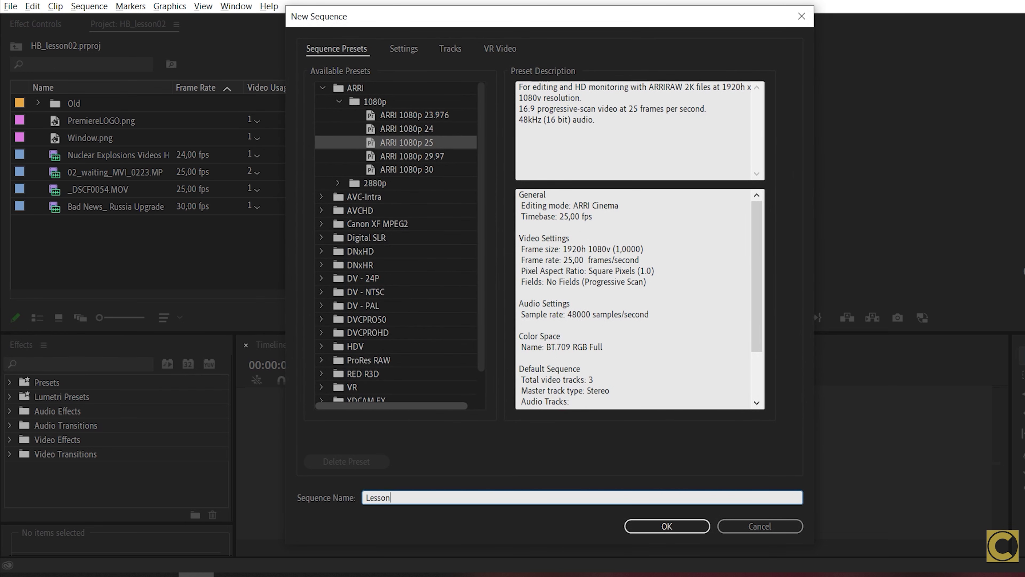
Set Editing Mode to Custom with a 2560×1440 frame size and create the sequence.
{"action": "left_click", "coordinate": [404, 49]}
{"action": "left_click", "coordinate": [500, 73]}
{"action": "scroll", "coordinate": [500, 87], "scroll_direction": "up", "scroll_amount": 1}
{"action": "left_click", "coordinate": [491, 87]}
{"action": "type", "text": "2560"}
{"action": "left_click", "coordinate": [530, 131]}
{"action": "type", "text": "1440"}
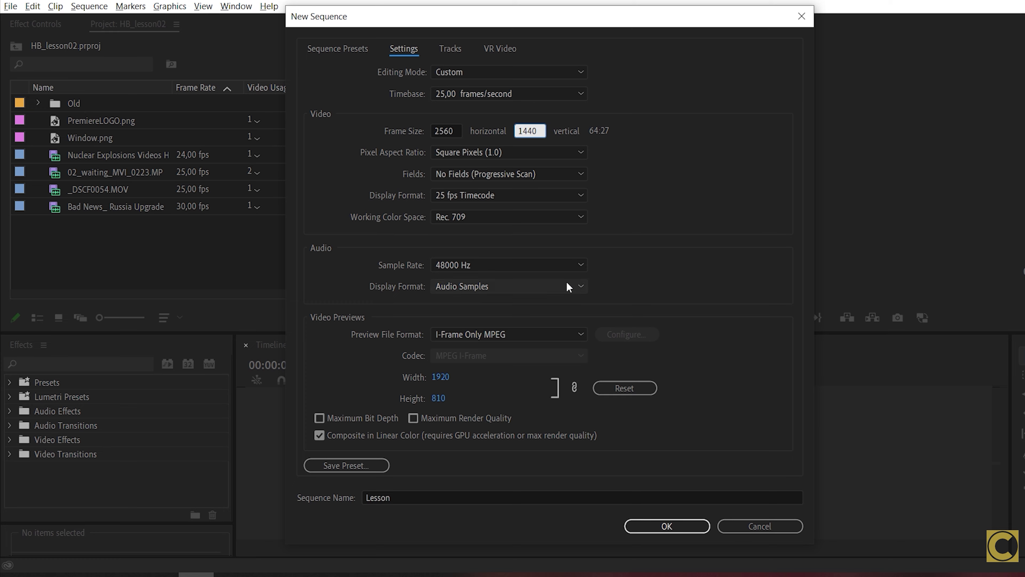
{"action": "left_click", "coordinate": [665, 526]}
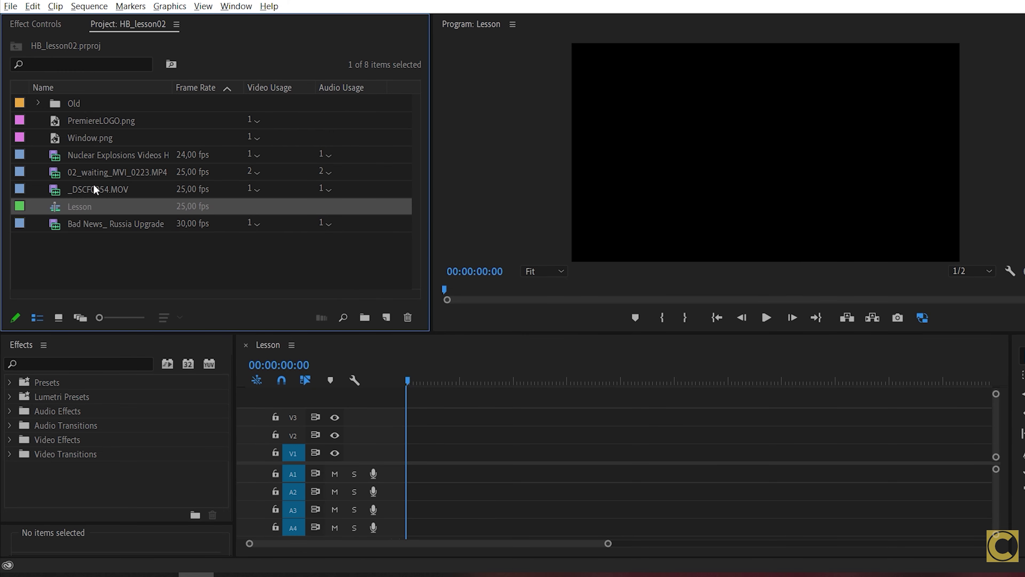
Drop 02_waiting_MVI_0223.MP4 onto V1/A1, keep existing sequence settings, and go to 00:00:21:10.
{"action": "left_click_drag", "start_coordinate": [95, 172], "coordinate": [440, 405]}
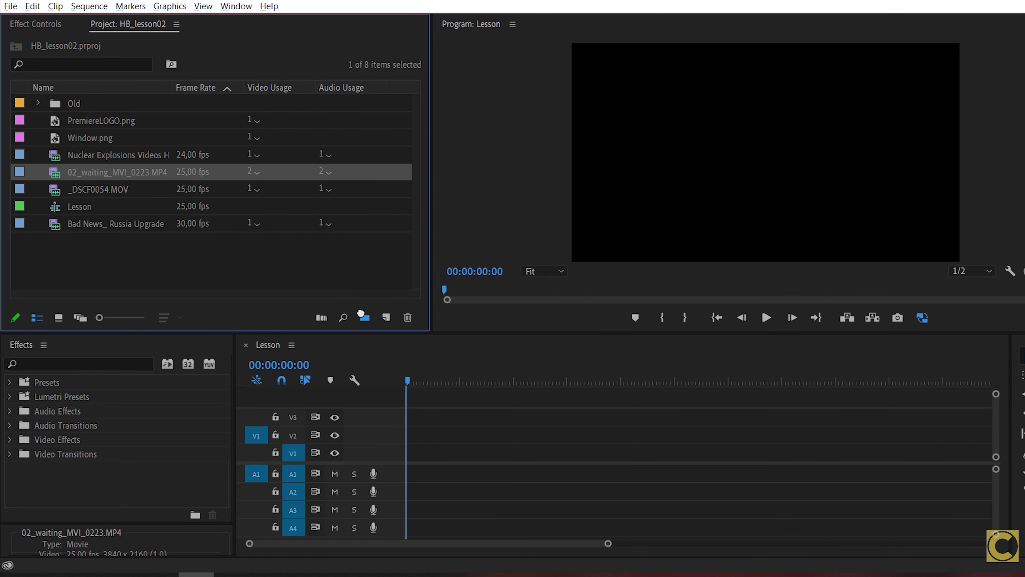
{"action": "left_click_drag", "start_coordinate": [440, 405], "coordinate": [456, 451]}
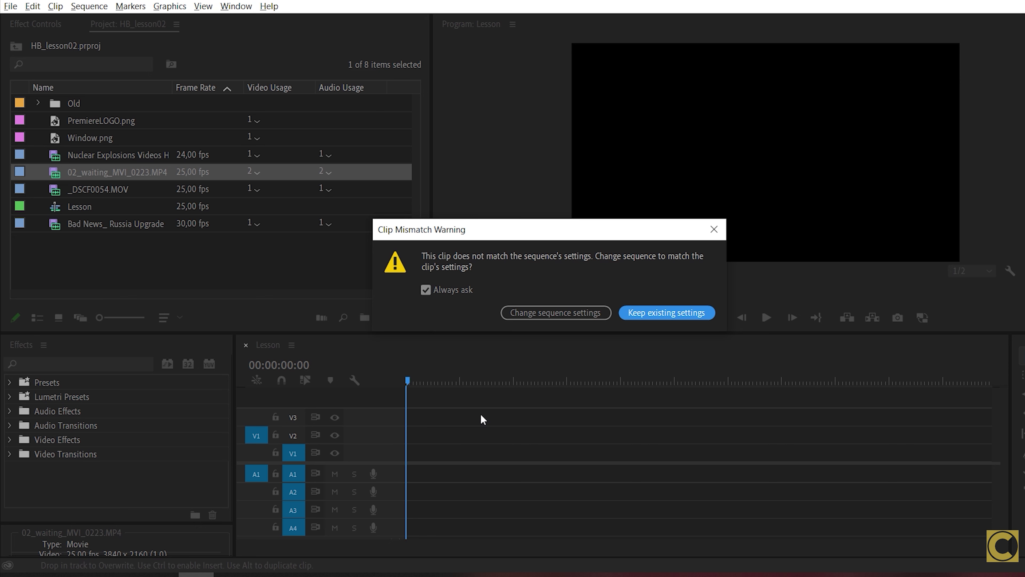
{"action": "left_click", "coordinate": [670, 314]}
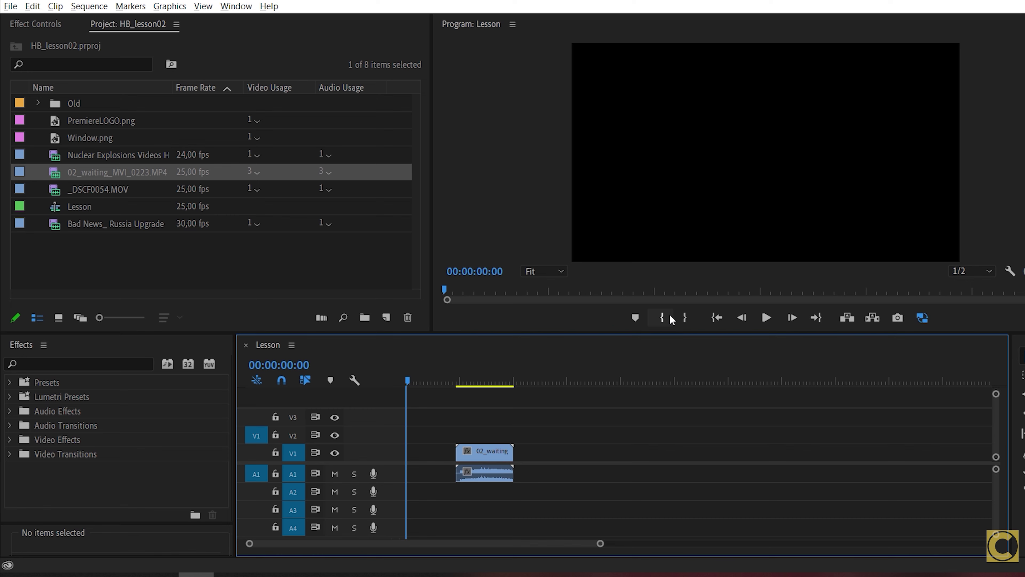
{"action": "left_click", "coordinate": [482, 377]}
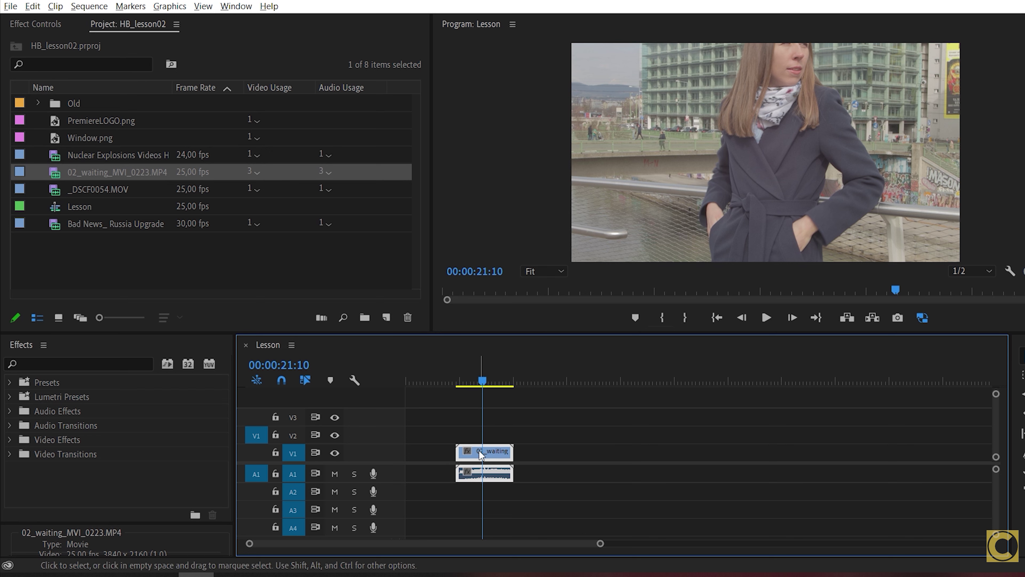
Show the clip's Effect Controls with the Motion properties expanded.
{"action": "left_click", "coordinate": [39, 26]}
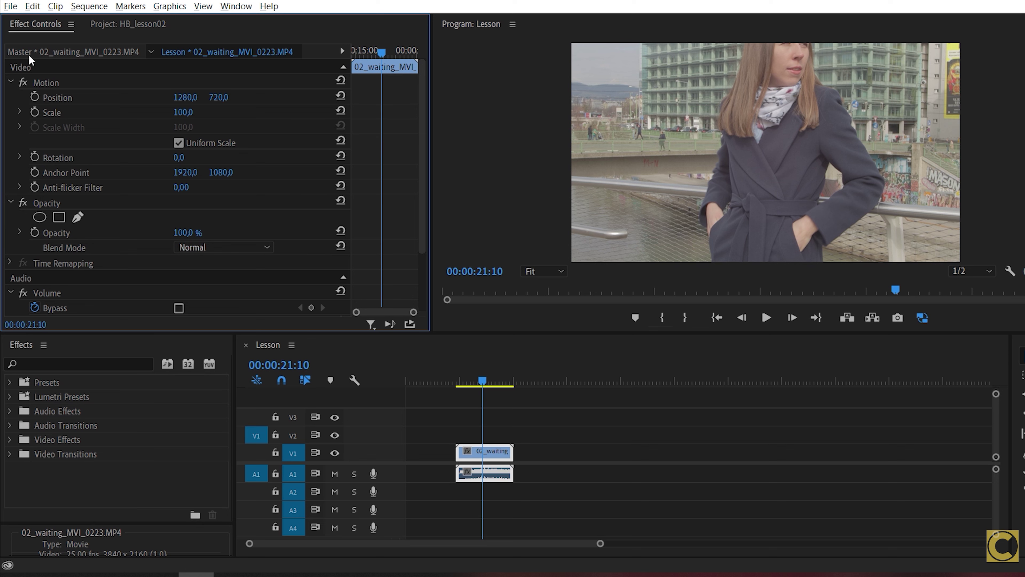
{"action": "left_click", "coordinate": [11, 82]}
{"action": "left_click", "coordinate": [11, 83]}
Try Position X values 980, 1469 and 1400, then reset Position to centre.
{"action": "left_click_drag", "start_coordinate": [183, 97], "coordinate": [143, 97]}
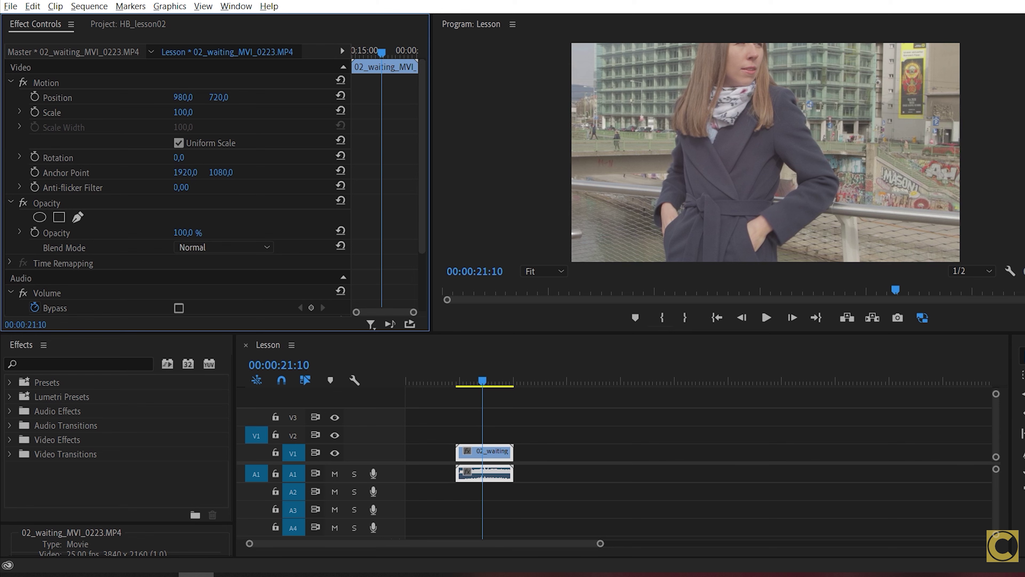
{"action": "left_click_drag", "start_coordinate": [183, 97], "coordinate": [249, 97]}
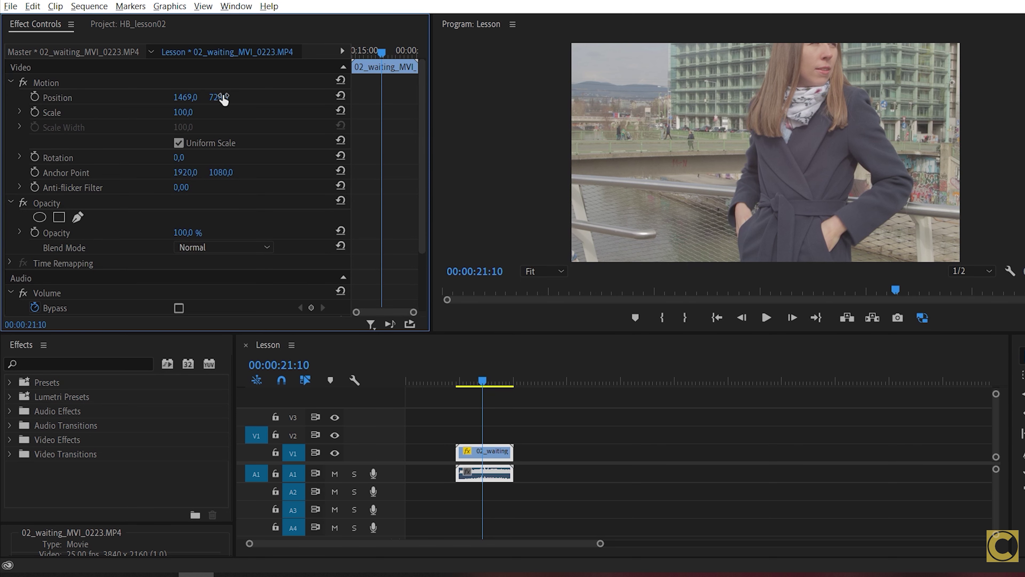
{"action": "mouse_move", "coordinate": [224, 97]}
{"action": "left_mouse_down"}
{"action": "mouse_move", "coordinate": [282, 97]}
{"action": "mouse_move", "coordinate": [202, 97]}
{"action": "left_mouse_up"}
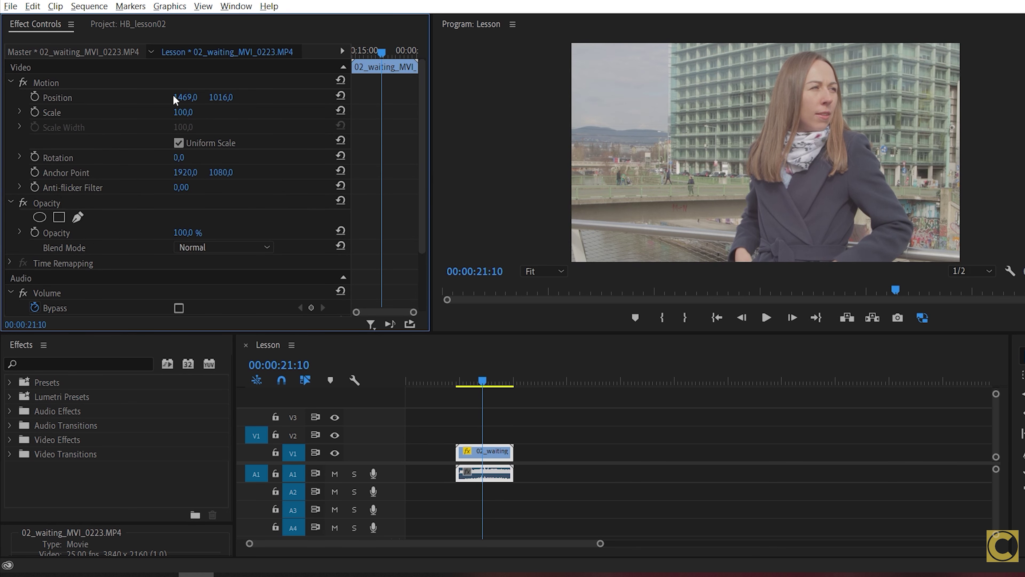
{"action": "left_click", "coordinate": [182, 97]}
{"action": "type", "text": "1400"}
{"action": "key", "text": "Return"}
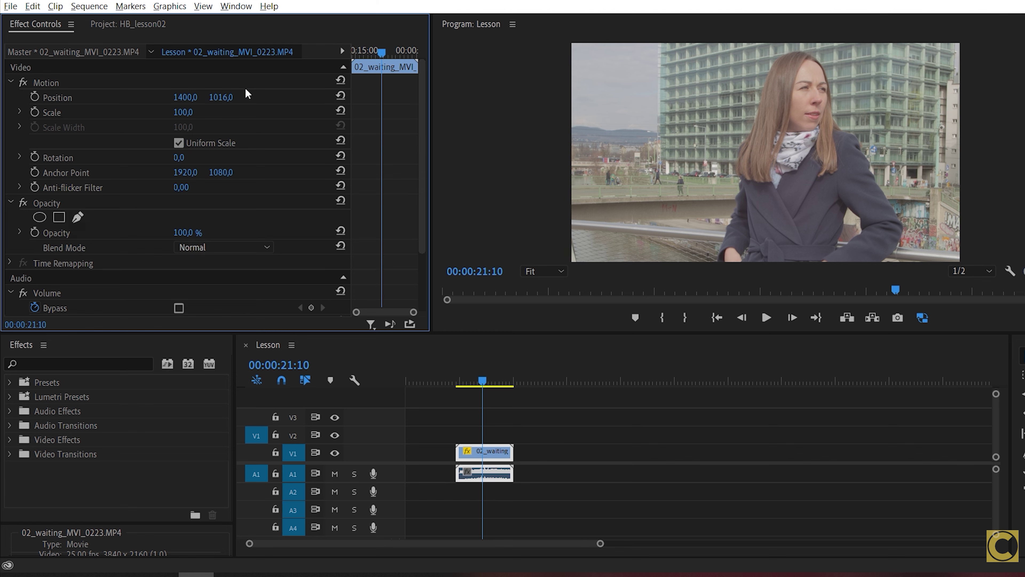
{"action": "left_click", "coordinate": [345, 98]}
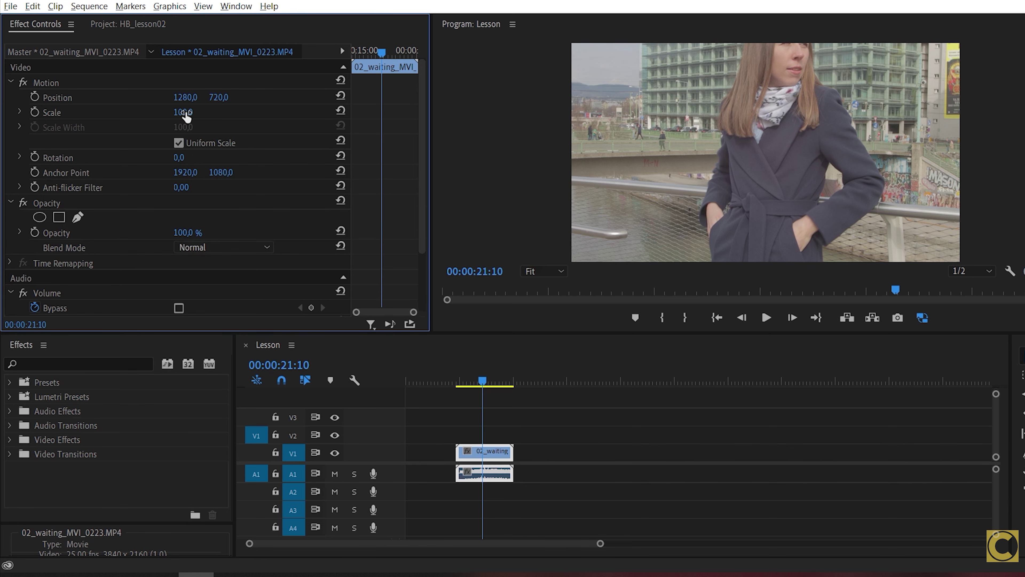
Scale the clip to 67 and set its Rotation to -3.3°.
{"action": "mouse_move", "coordinate": [187, 116]}
{"action": "left_mouse_down"}
{"action": "mouse_move", "coordinate": [221, 116]}
{"action": "mouse_move", "coordinate": [175, 116]}
{"action": "mouse_move", "coordinate": [194, 114]}
{"action": "left_mouse_up"}
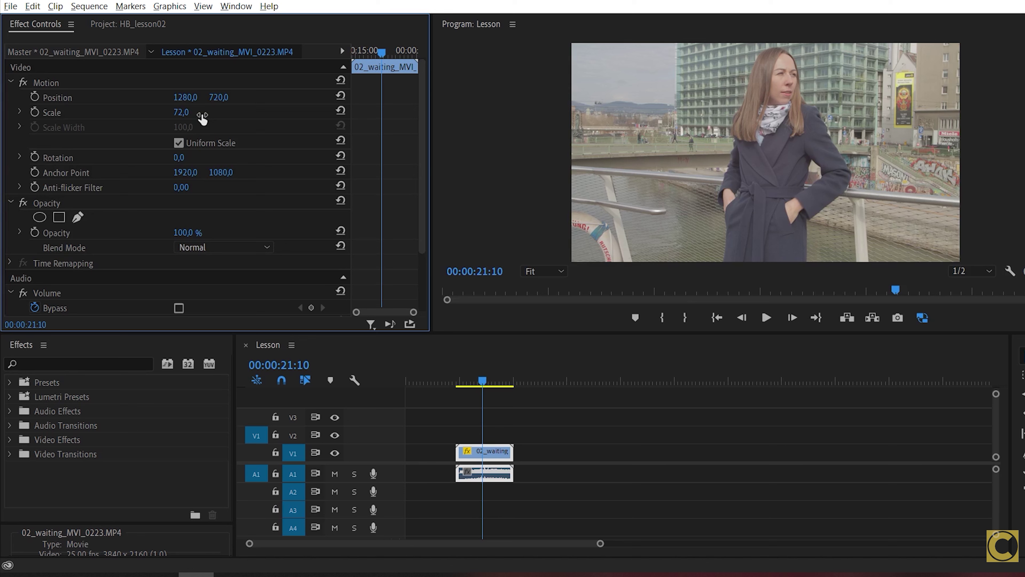
{"action": "left_click", "coordinate": [192, 112]}
{"action": "type", "text": "67"}
{"action": "key", "text": "Return"}
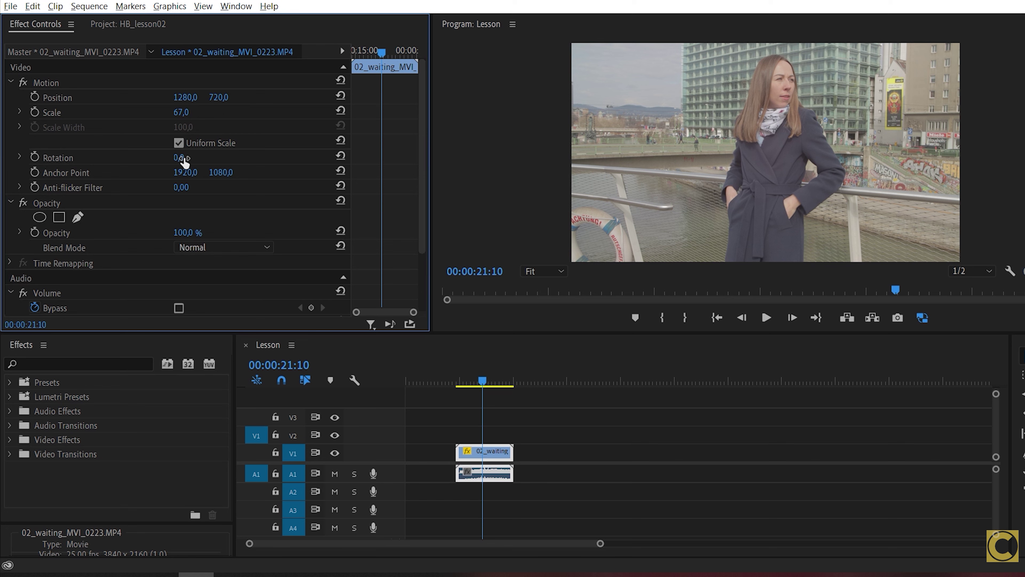
{"action": "left_click_drag", "start_coordinate": [180, 157], "coordinate": [259, 175]}
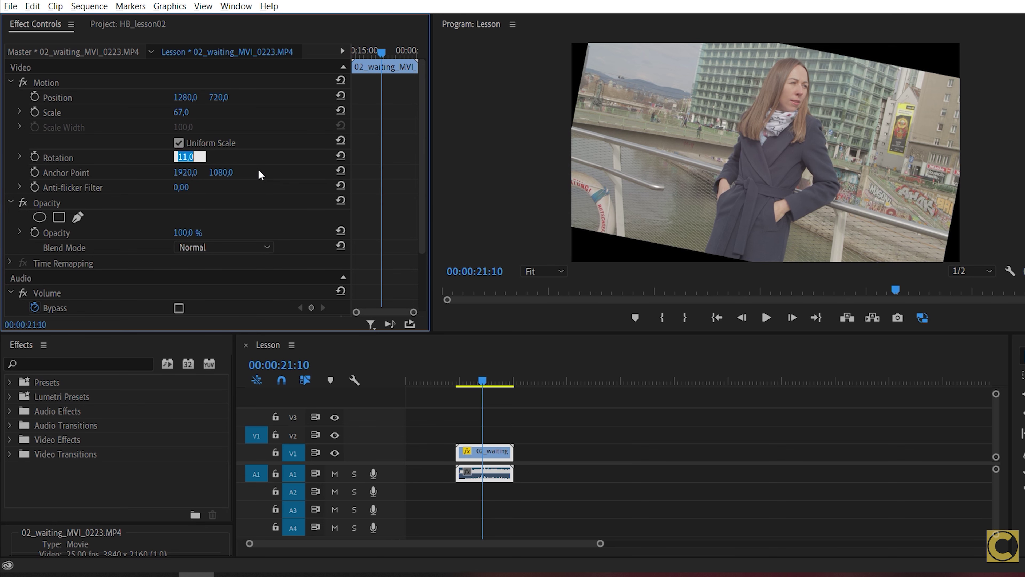
{"action": "type", "text": "-3,3"}
{"action": "key", "text": "Return"}
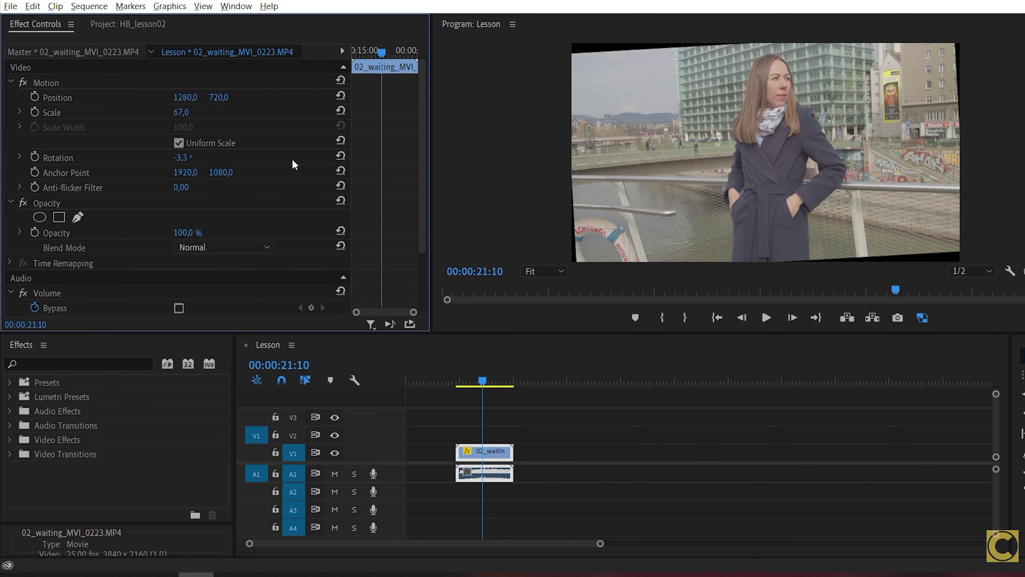
Raise the clip's Scale through 70 and 73 to a final 75.
{"action": "left_click", "coordinate": [180, 113]}
{"action": "type", "text": "70"}
{"action": "key", "text": "Return"}
{"action": "left_click", "coordinate": [185, 114]}
{"action": "type", "text": "73"}
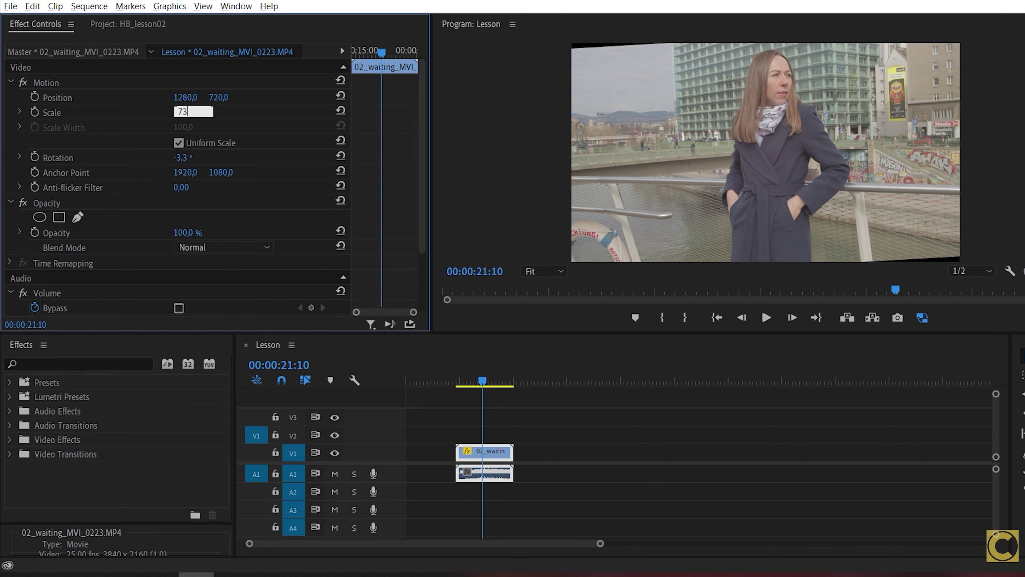
{"action": "key", "text": "Return"}
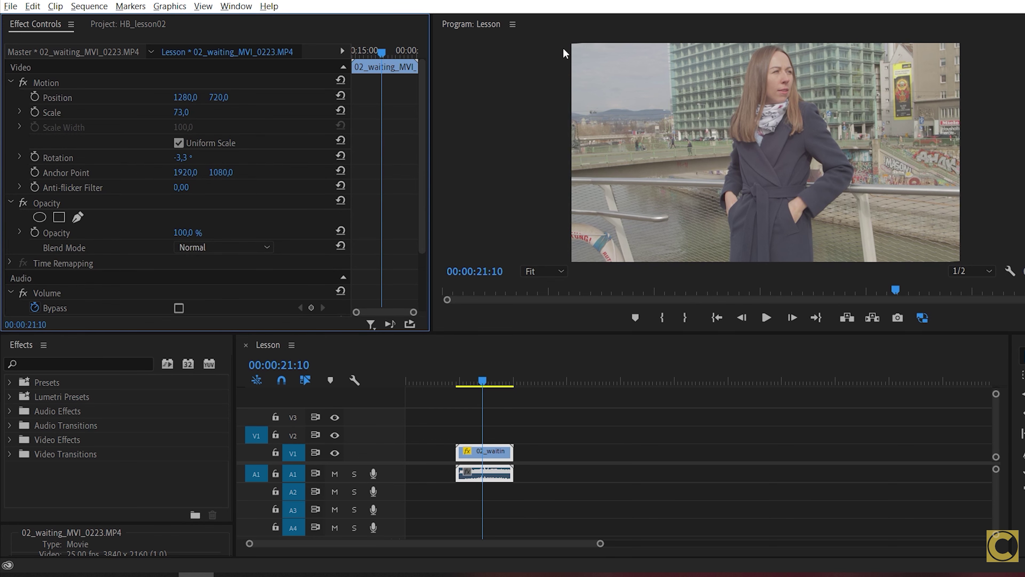
{"action": "left_click", "coordinate": [185, 113]}
{"action": "type", "text": "75"}
{"action": "key", "text": "Return"}
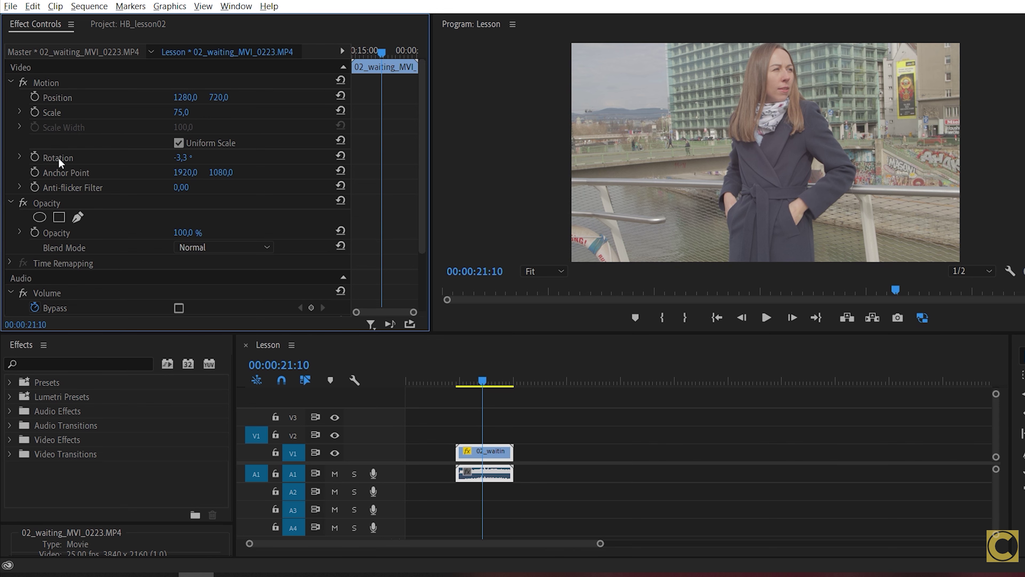
Move the anchor point lower left, undo a trial rotation back to -3.3°, and shrink the clip.
{"action": "left_click", "coordinate": [68, 174]}
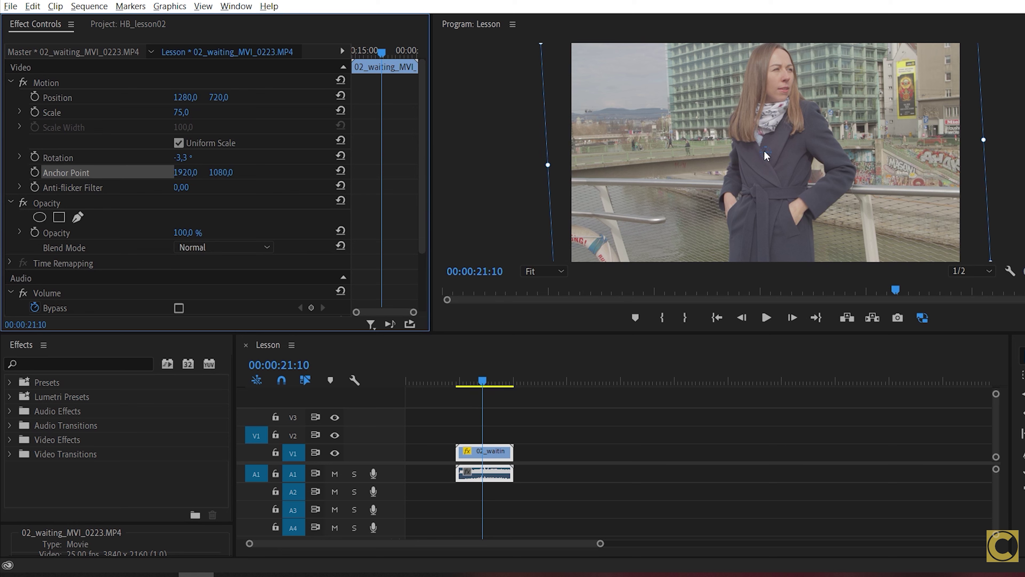
{"action": "left_click_drag", "start_coordinate": [766, 154], "coordinate": [574, 149]}
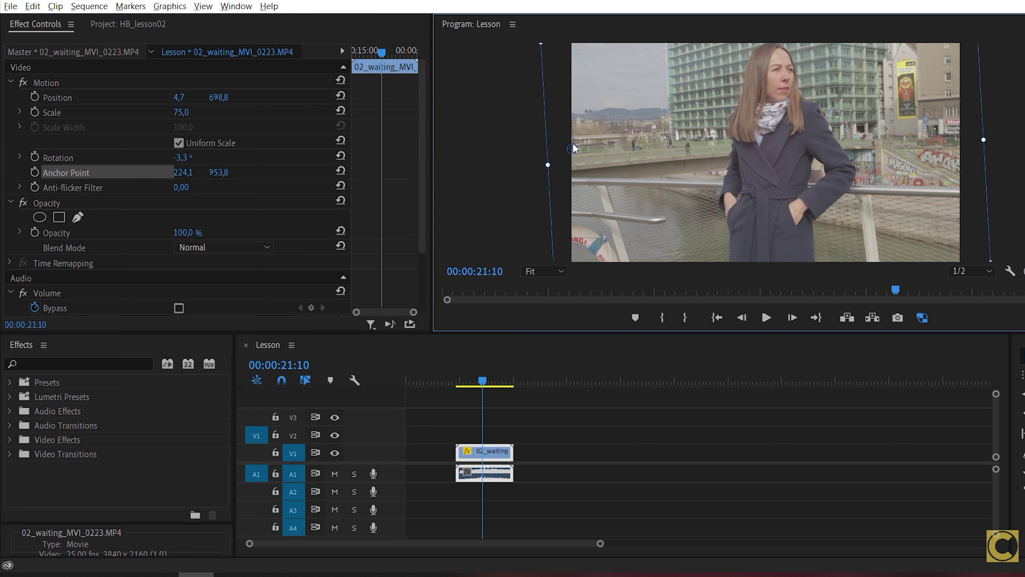
{"action": "left_click_drag", "start_coordinate": [183, 158], "coordinate": [215, 157]}
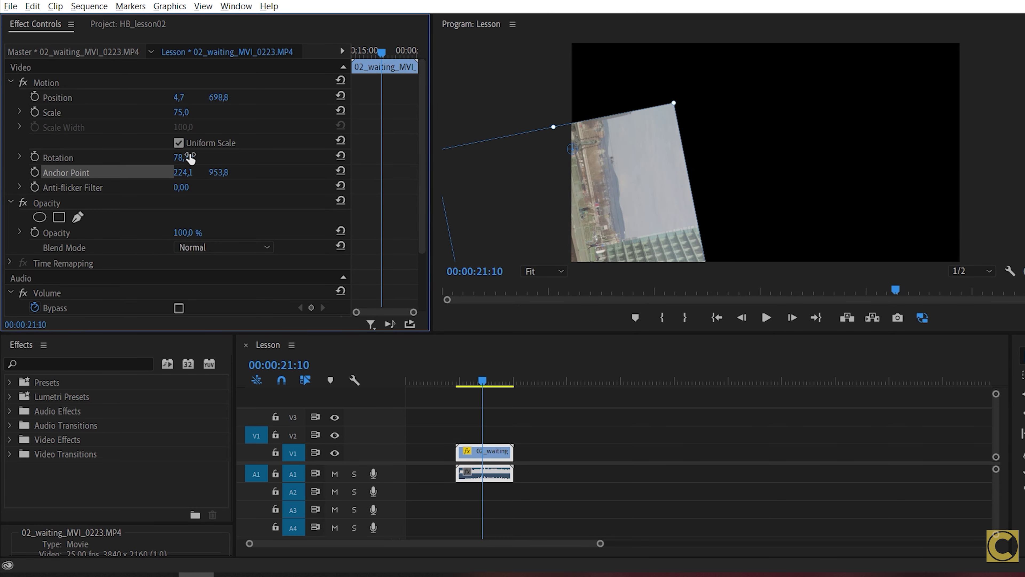
{"action": "key", "text": "ctrl+z"}
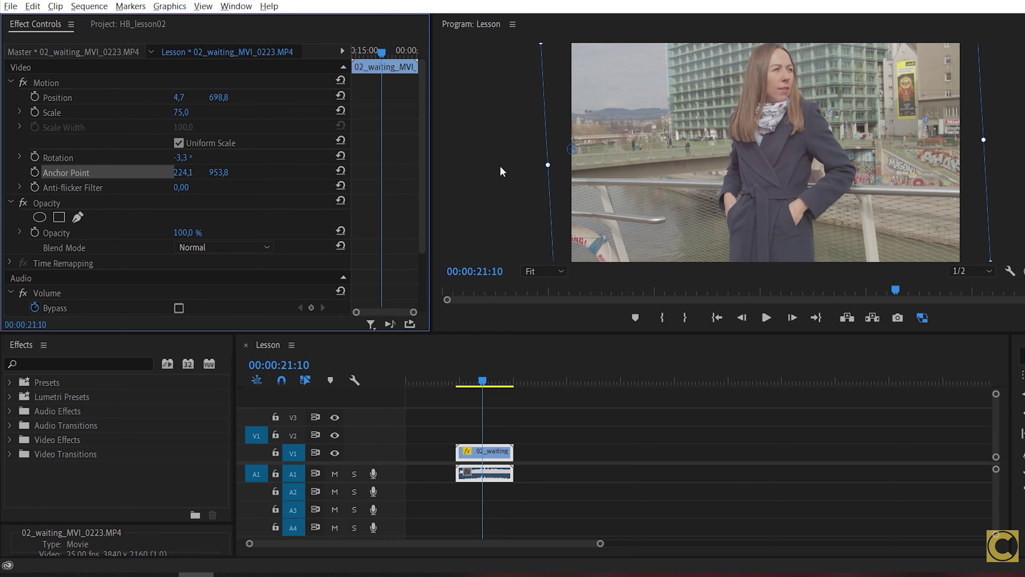
{"action": "left_click_drag", "start_coordinate": [570, 151], "coordinate": [572, 259]}
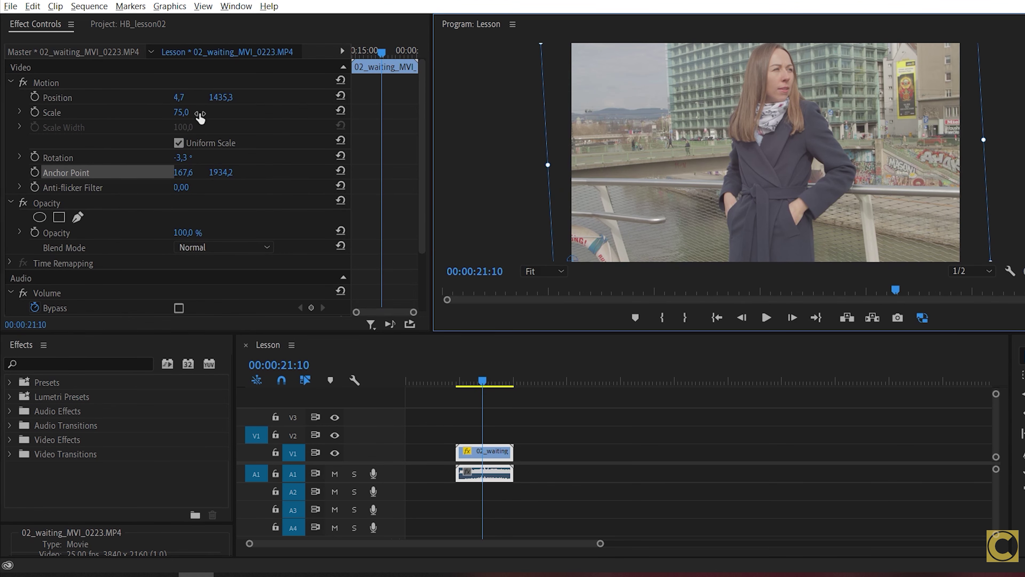
{"action": "left_click_drag", "start_coordinate": [183, 116], "coordinate": [190, 113]}
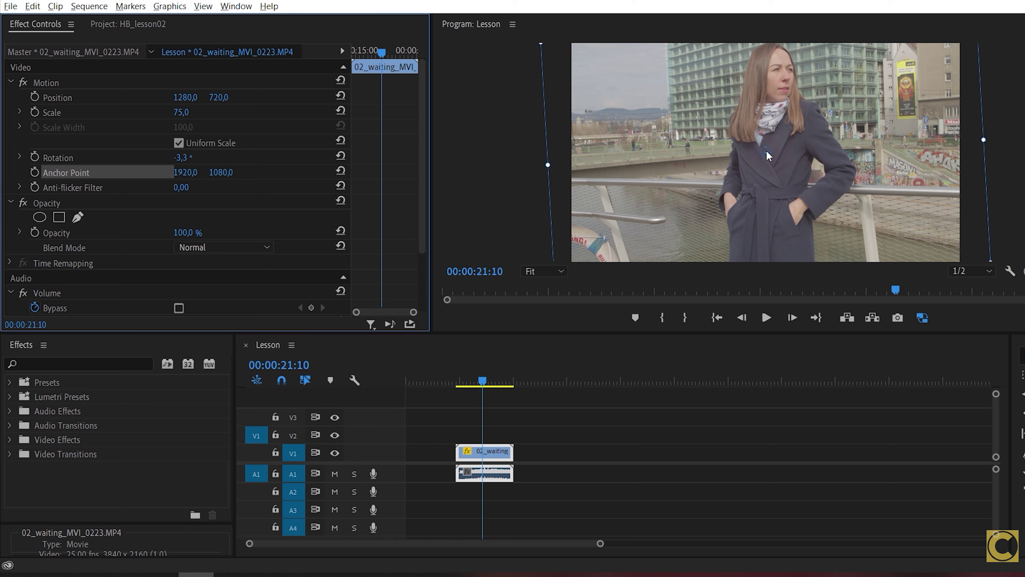
Set the clip's Anchor Point X to 1720 and Position X to 1080.
{"action": "left_click", "coordinate": [190, 171]}
{"action": "type", "text": "17"}
{"action": "key", "text": "Return"}
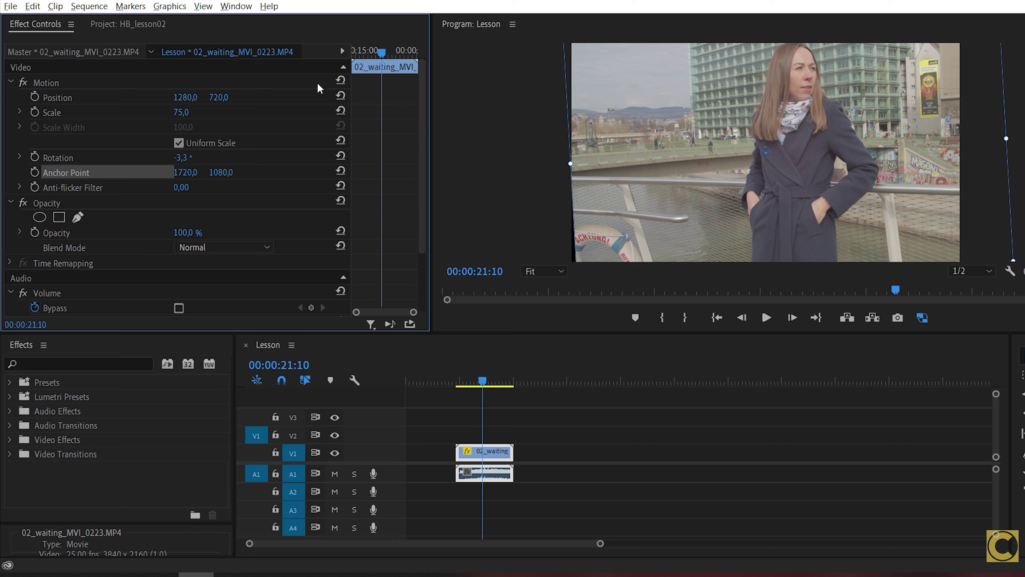
{"action": "left_click", "coordinate": [189, 96]}
{"action": "type", "text": "10"}
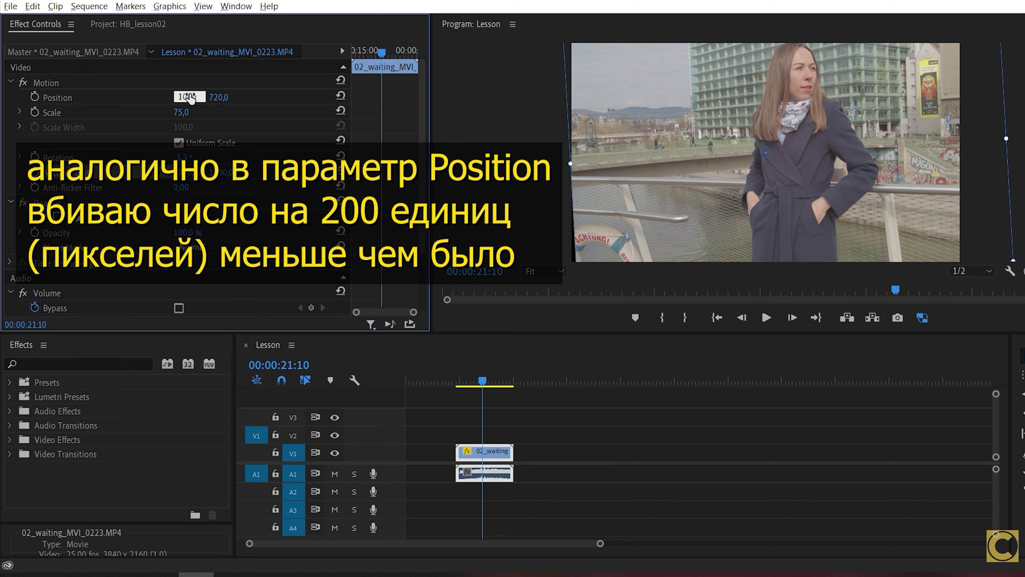
{"action": "key", "text": "Return"}
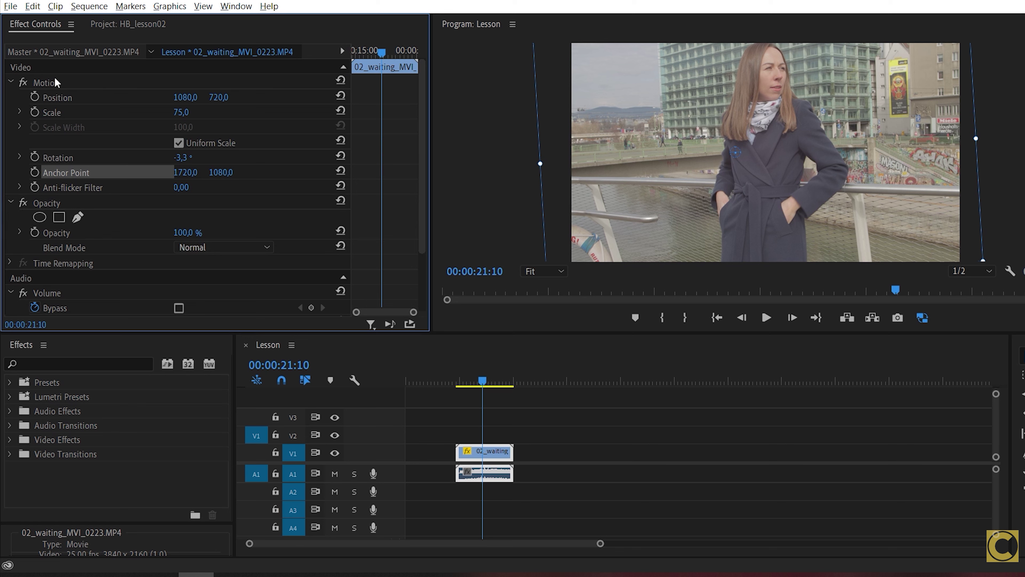
Reset Motion to defaults and set the clip's Scale to 67.
{"action": "left_click", "coordinate": [341, 81]}
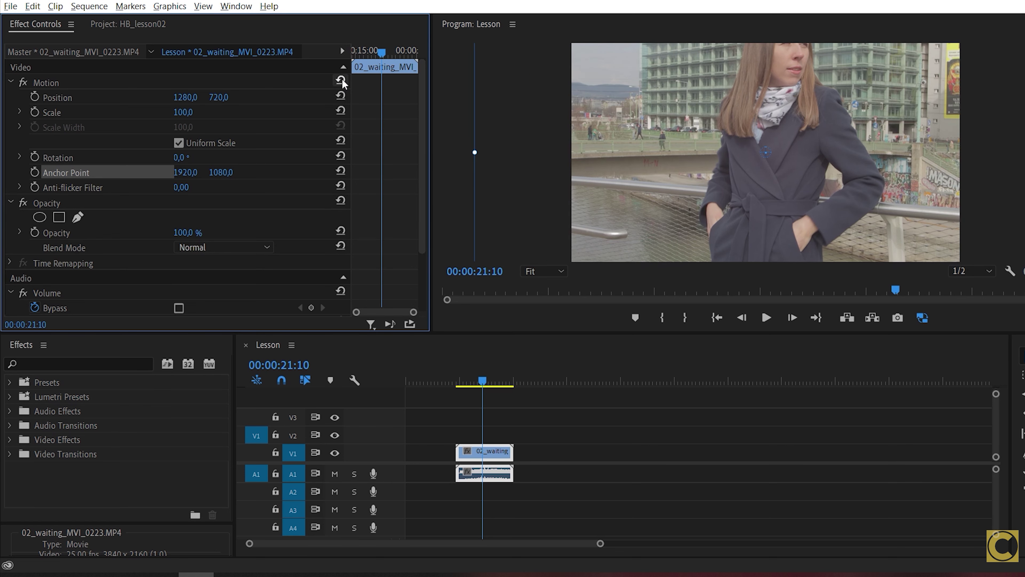
{"action": "left_click", "coordinate": [193, 110]}
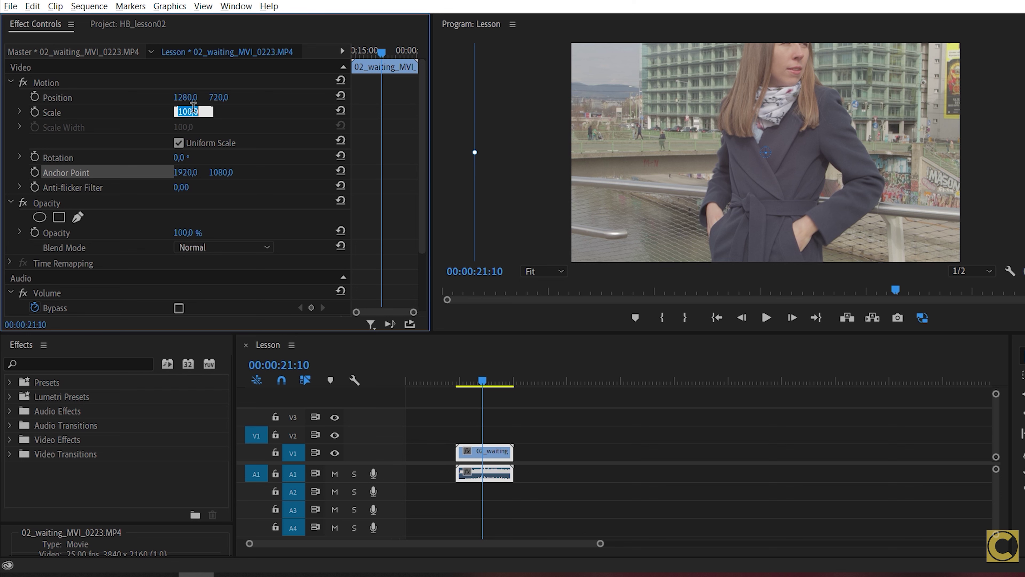
{"action": "type", "text": "67"}
{"action": "key", "text": "Return"}
{"action": "key", "text": "shift+1"}
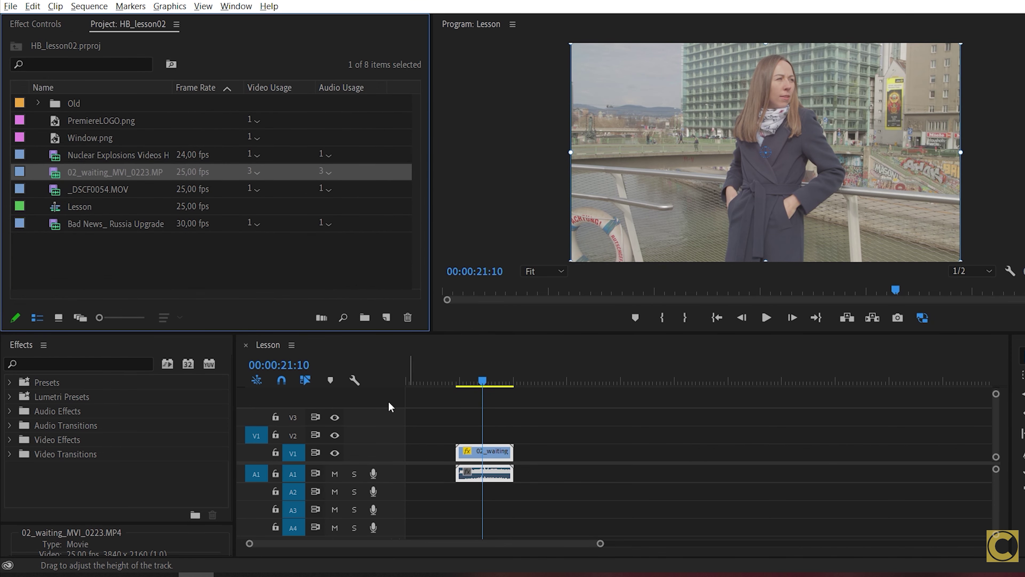
Add 02_waiting_MVI_0223.MP4 to V1 after the first clip and compare both clips' effect settings.
{"action": "left_click_drag", "start_coordinate": [110, 179], "coordinate": [544, 470]}
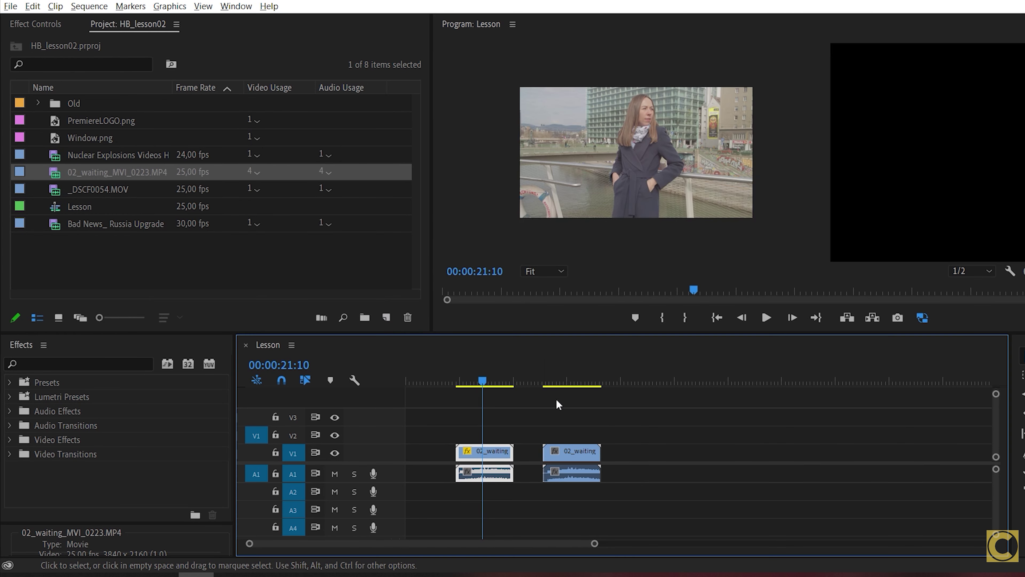
{"action": "left_click", "coordinate": [566, 381]}
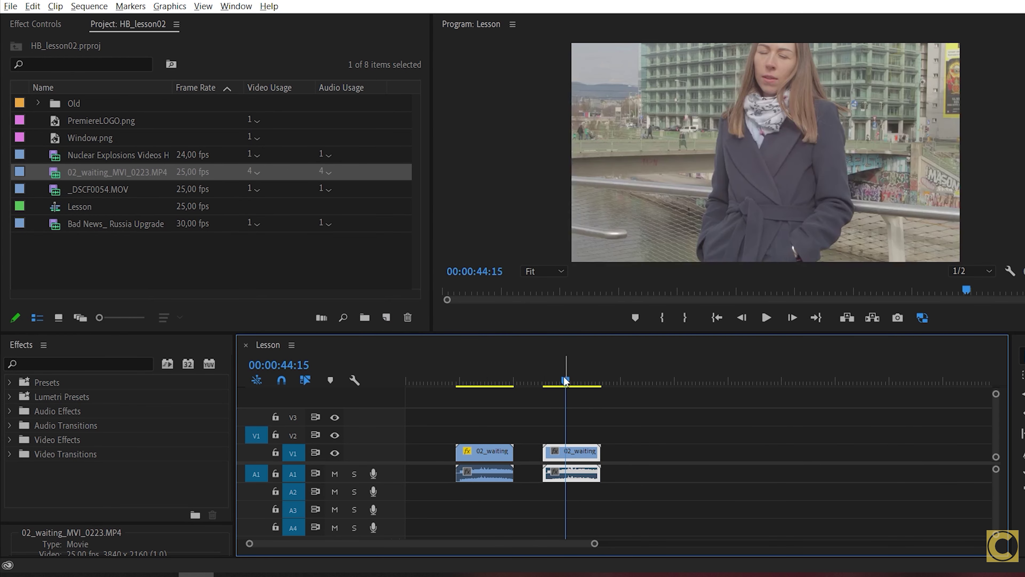
{"action": "left_click", "coordinate": [46, 24]}
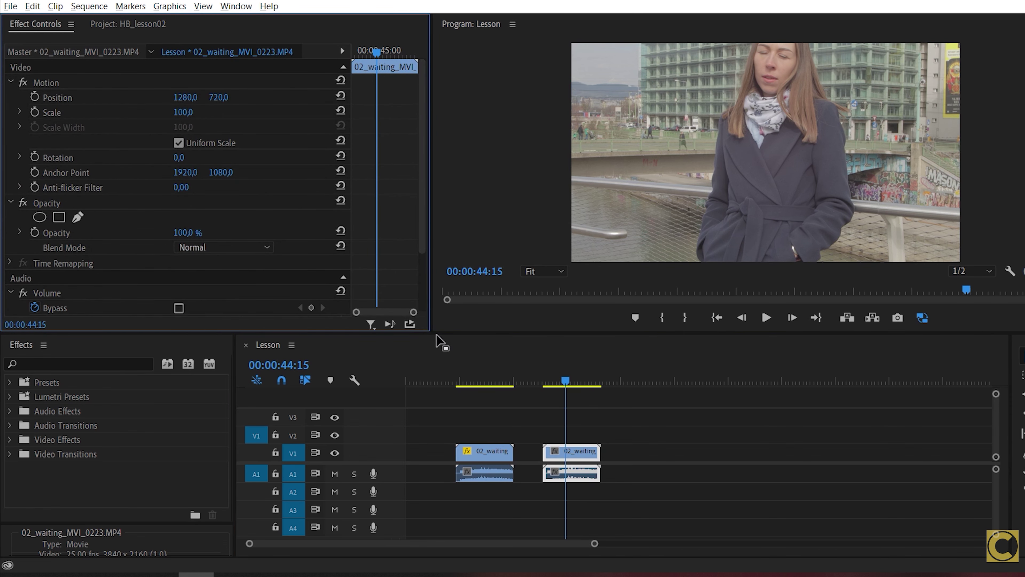
{"action": "left_click", "coordinate": [472, 381]}
{"action": "left_click", "coordinate": [492, 447]}
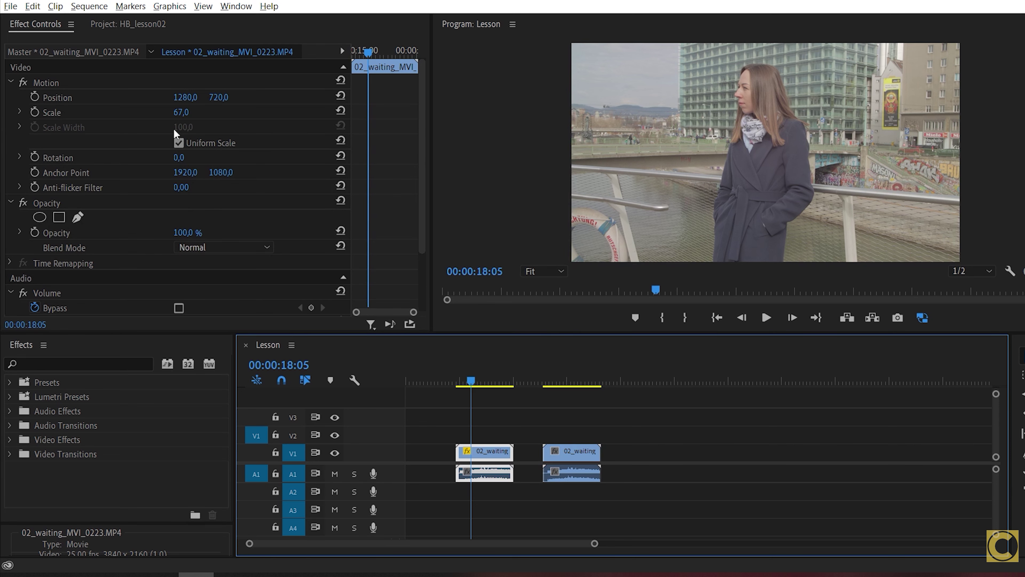
Copy the second clip, paste several copies along the timeline, and zoom out to view them.
{"action": "left_click", "coordinate": [573, 365]}
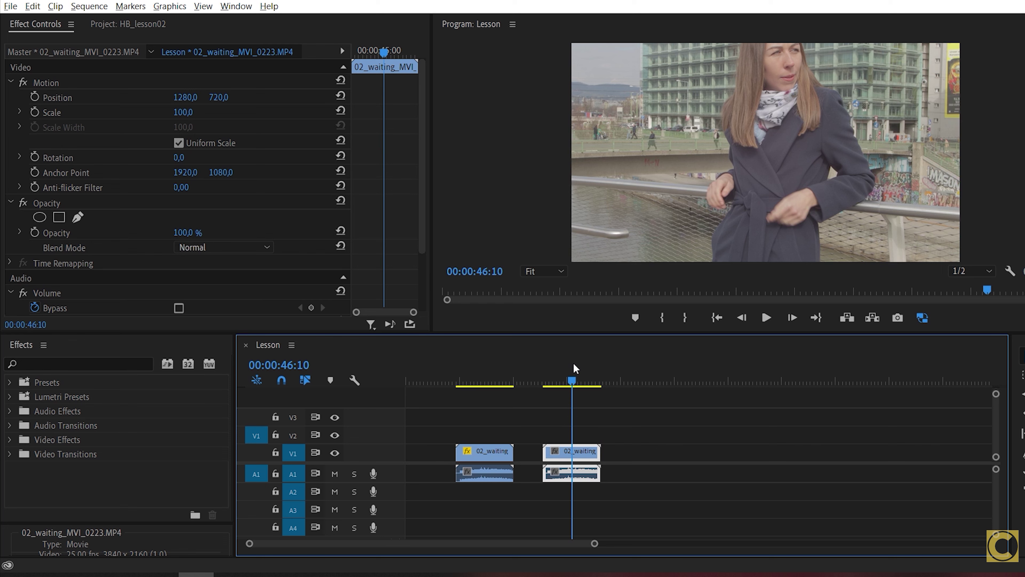
{"action": "key", "text": "ctrl+c"}
{"action": "key", "text": "Down"}
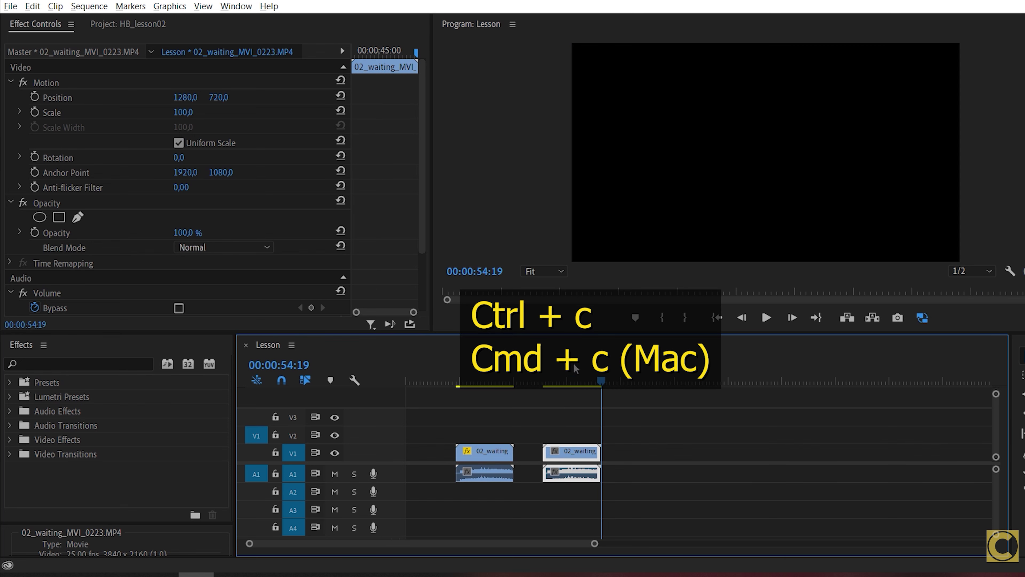
{"action": "key", "text": "ctrl+v"}
{"action": "key", "text": "ctrl+v"}
{"action": "key", "text": "ctrl+v"}
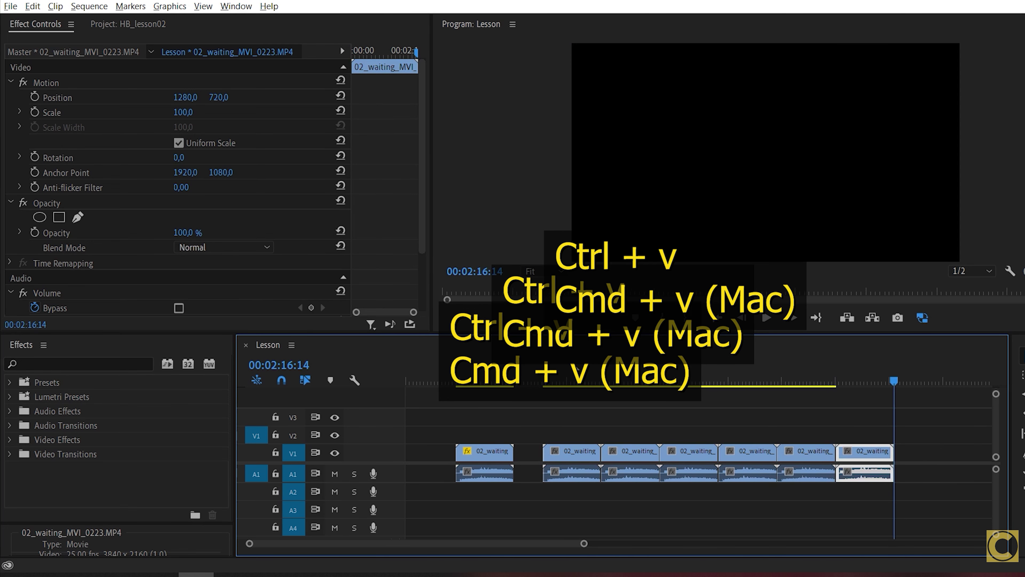
{"action": "key", "text": "ctrl+v"}
{"action": "key", "text": "ctrl+v"}
{"action": "key", "text": "ctrl+v"}
{"action": "key", "text": "ctrl+v"}
{"action": "key", "text": "ctrl+v"}
{"action": "key", "text": "ctrl+v"}
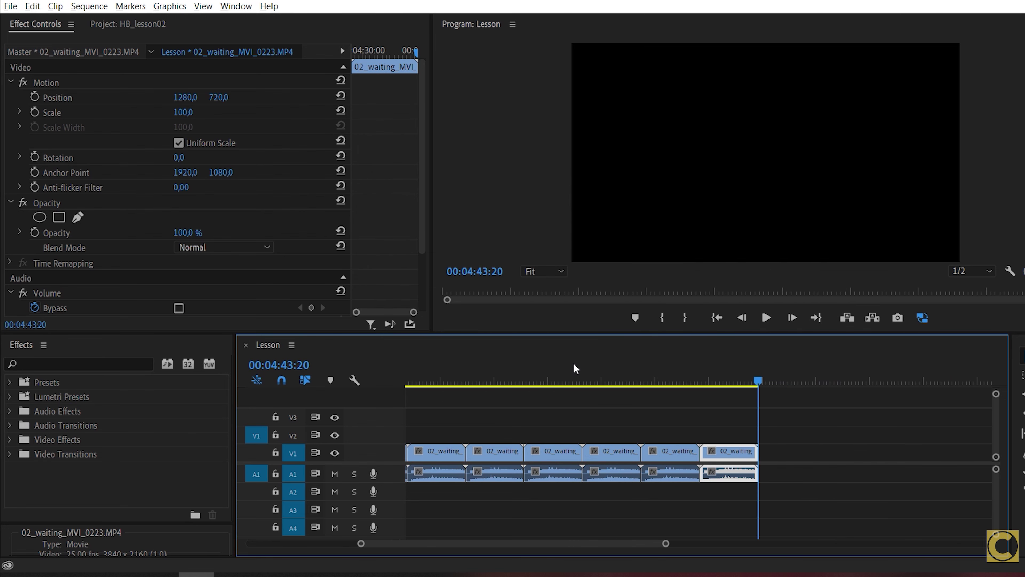
{"action": "key", "text": "Home"}
{"action": "left_click", "coordinate": [501, 380]}
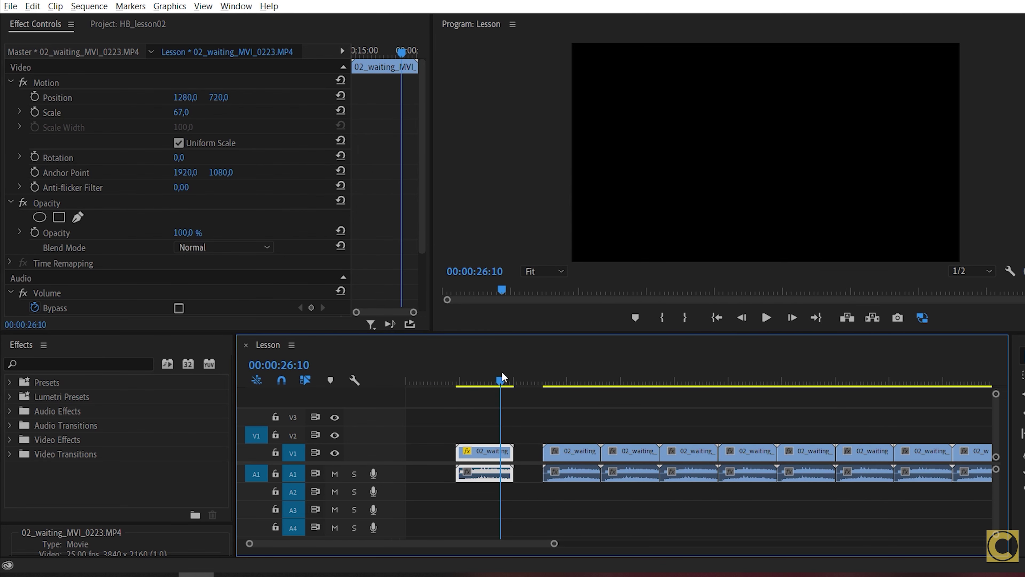
{"action": "left_click", "coordinate": [576, 374]}
{"action": "key", "text": "minus"}
{"action": "key", "text": "minus"}
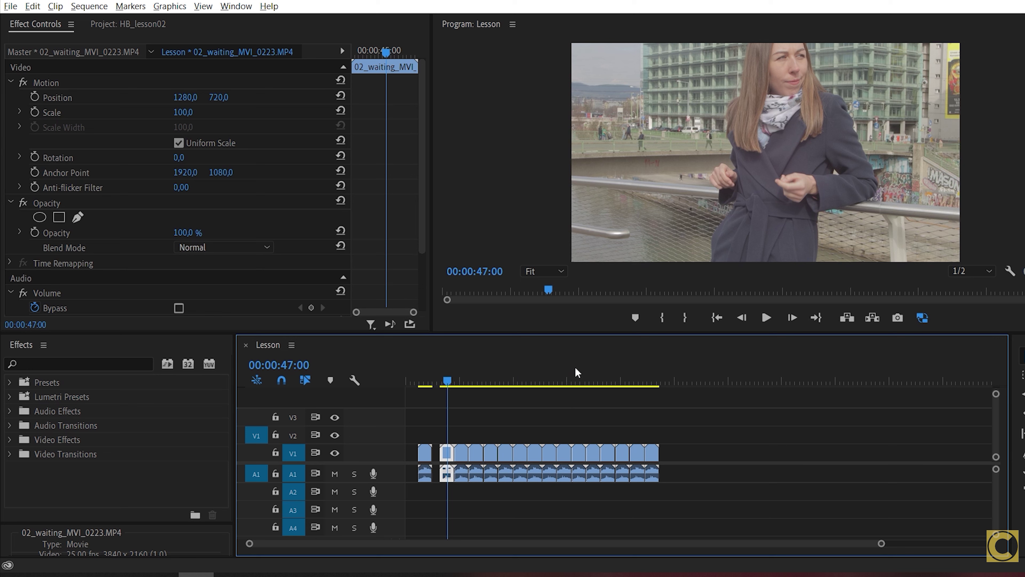
{"action": "left_click", "coordinate": [426, 374]}
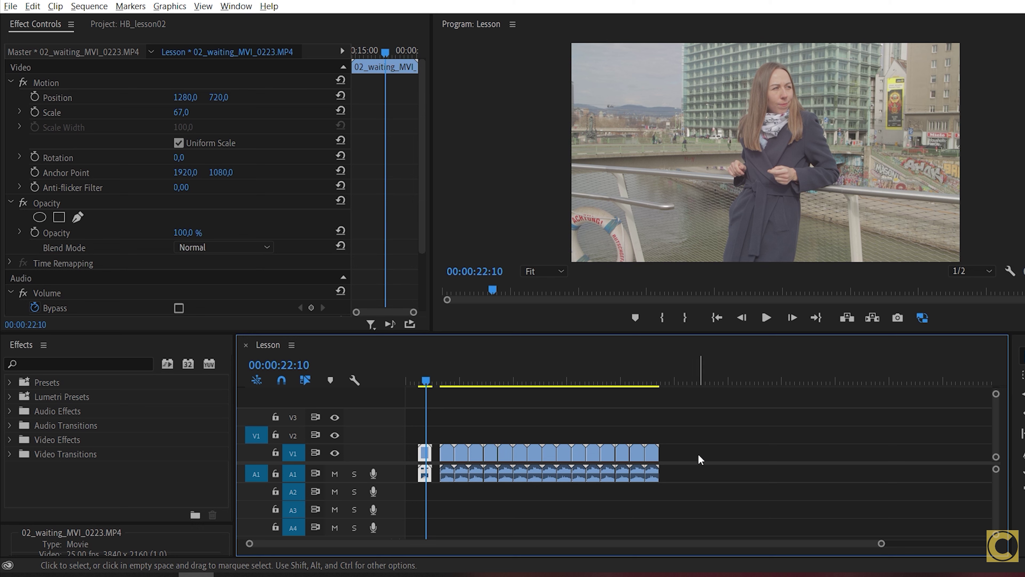
{"action": "key", "text": "Down"}
{"action": "key", "text": "Down"}
{"action": "key", "text": "Down"}
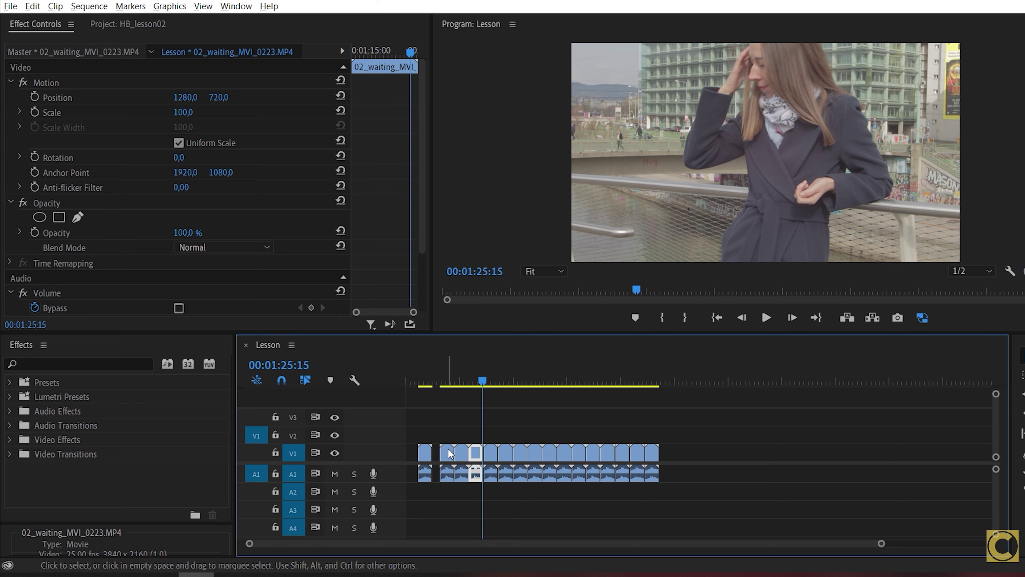
{"action": "left_click", "coordinate": [429, 380]}
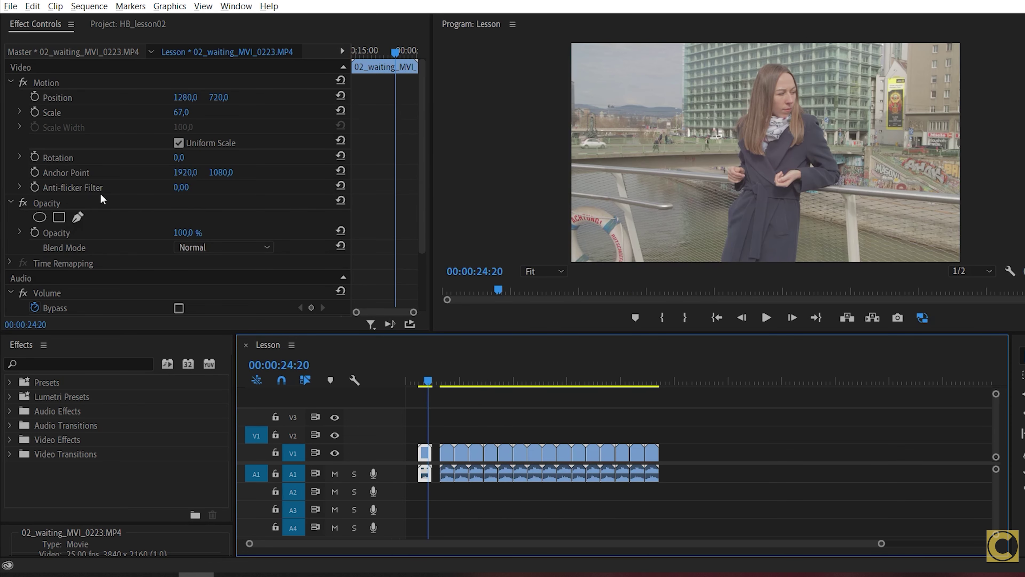
Copy the first clip's 67% Motion settings and paste them onto the second clip and remaining copies.
{"action": "left_click", "coordinate": [51, 82]}
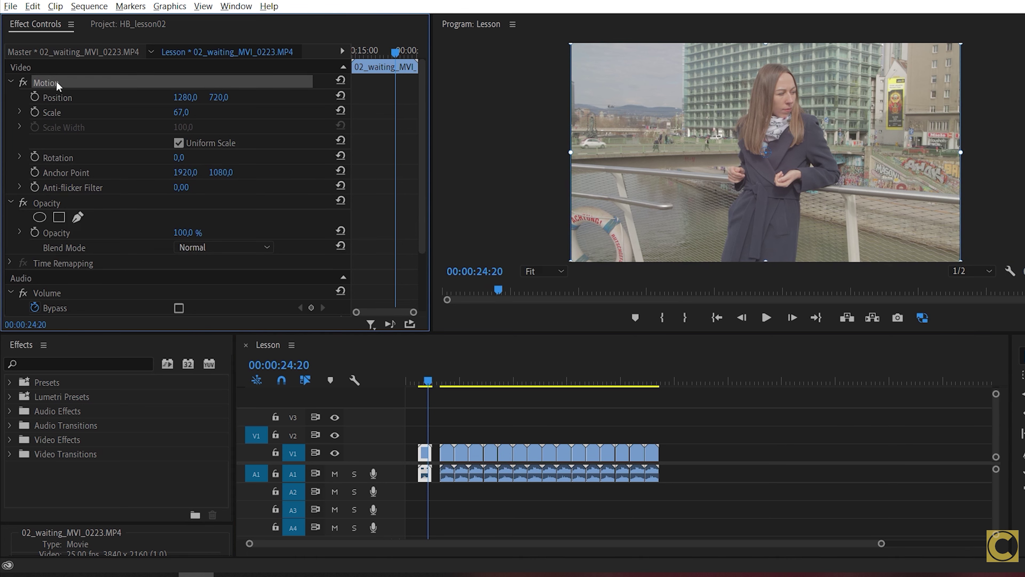
{"action": "key", "text": "ctrl+c"}
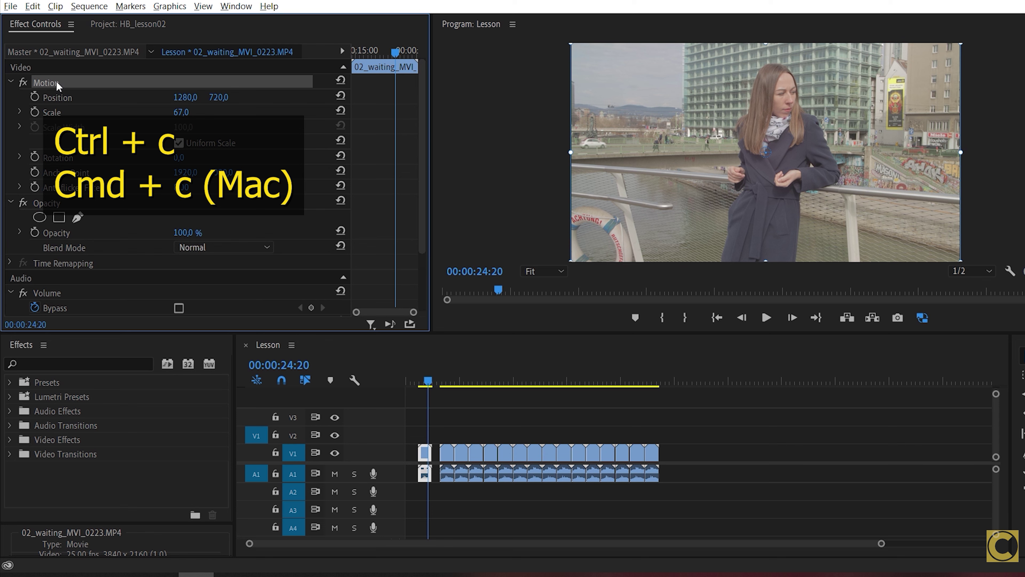
{"action": "left_click", "coordinate": [443, 380]}
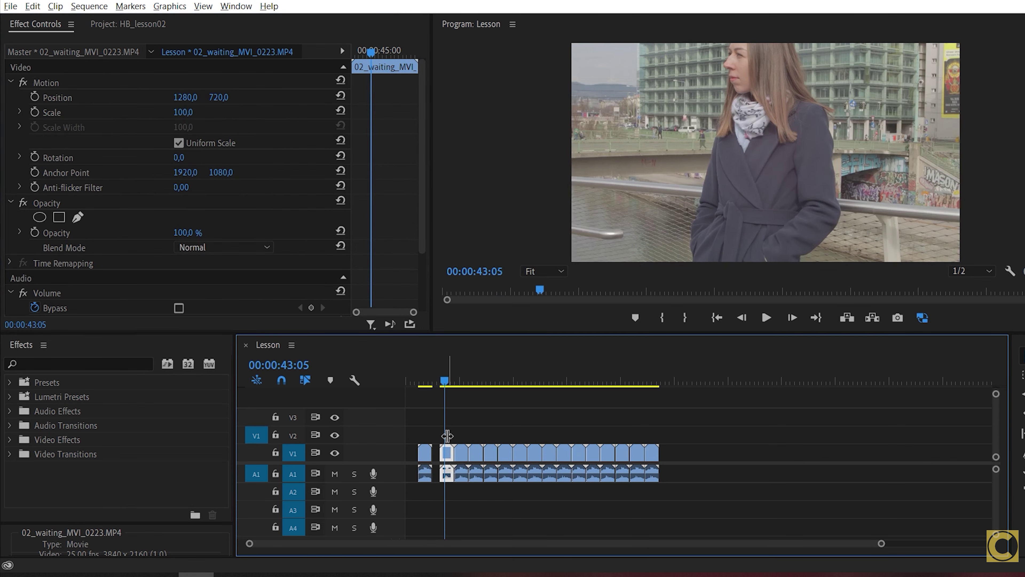
{"action": "key", "text": "ctrl+v"}
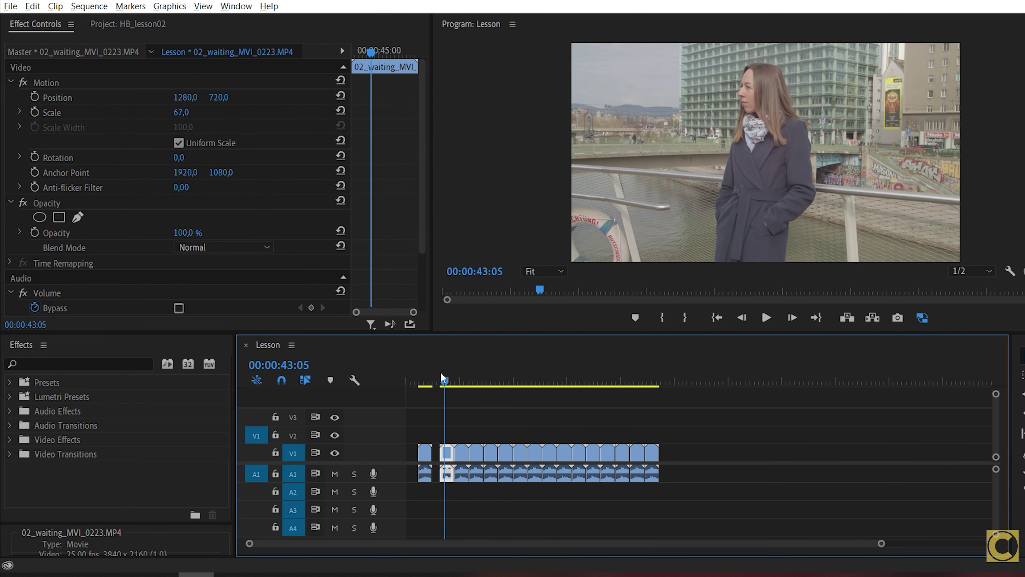
{"action": "left_click_drag", "start_coordinate": [689, 503], "coordinate": [475, 434]}
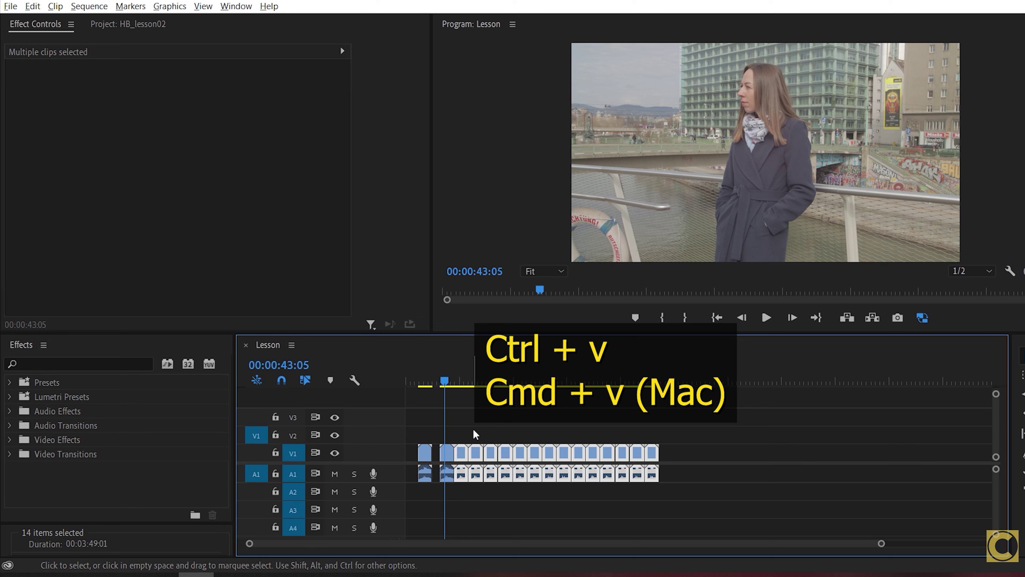
{"action": "left_click", "coordinate": [489, 376]}
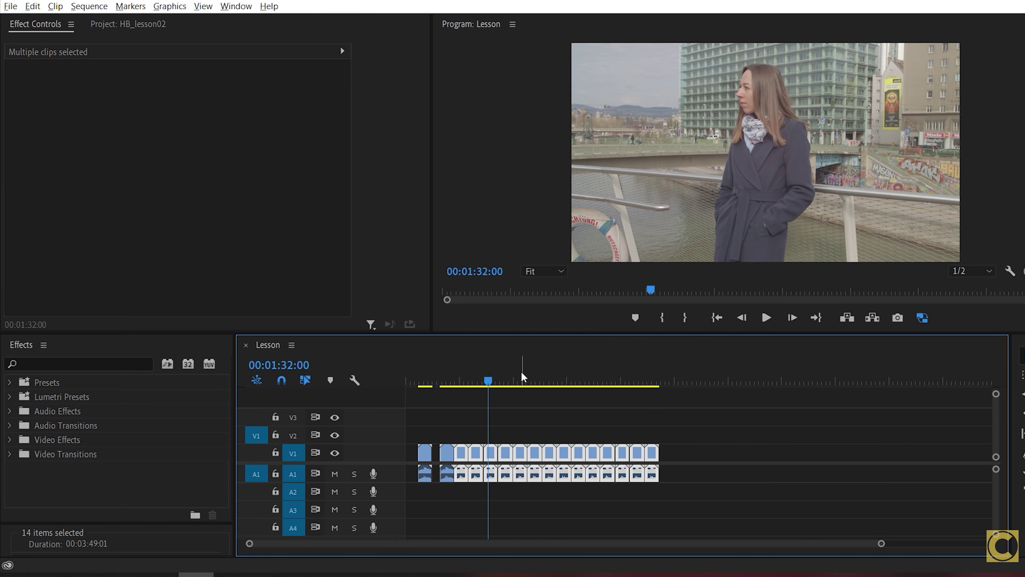
Check a later copy at 00:03:28:00, then return the playhead to 00:00:24:20.
{"action": "left_click_drag", "start_coordinate": [522, 373], "coordinate": [574, 374]}
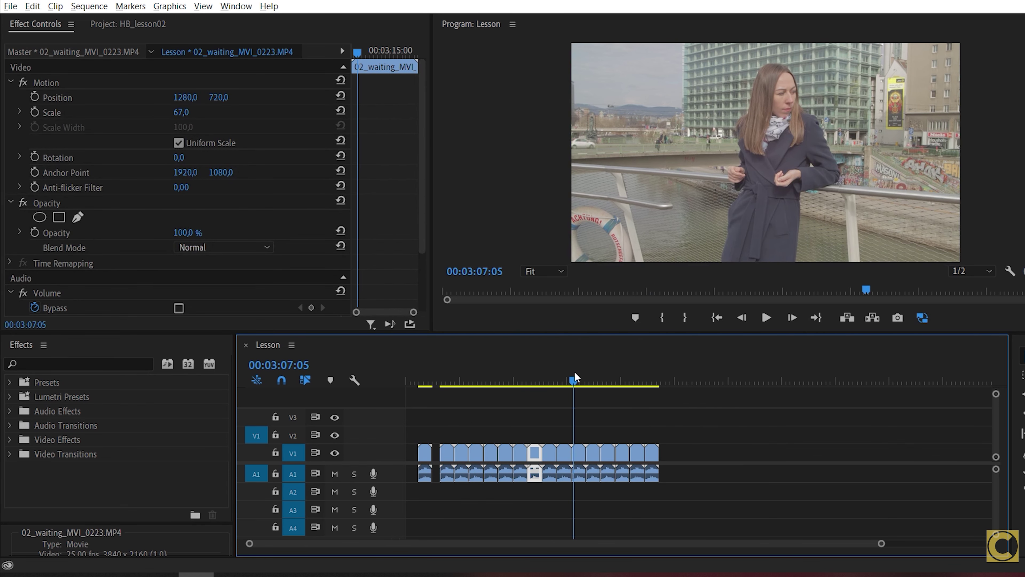
{"action": "left_click", "coordinate": [593, 376]}
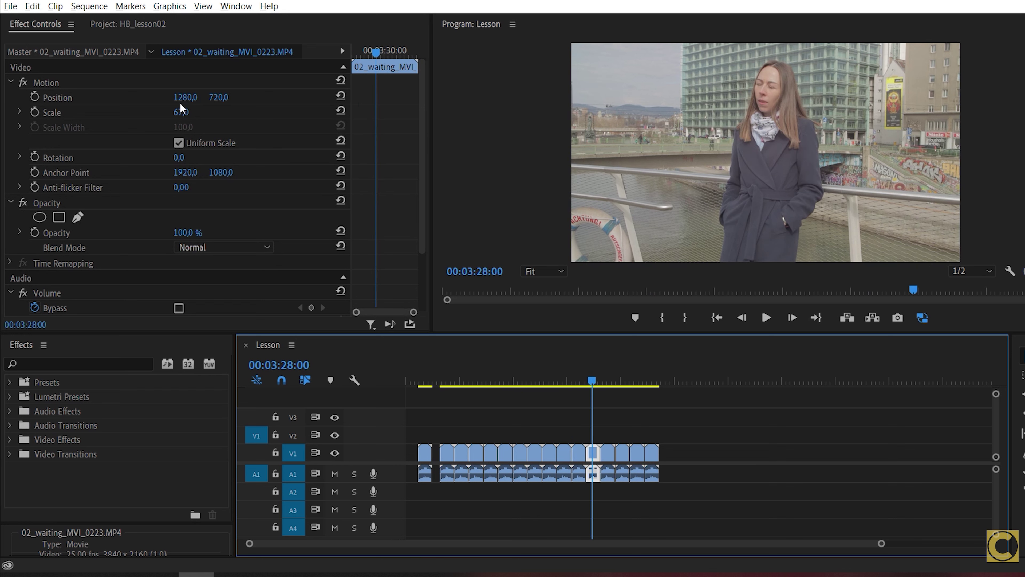
{"action": "left_click", "coordinate": [429, 381]}
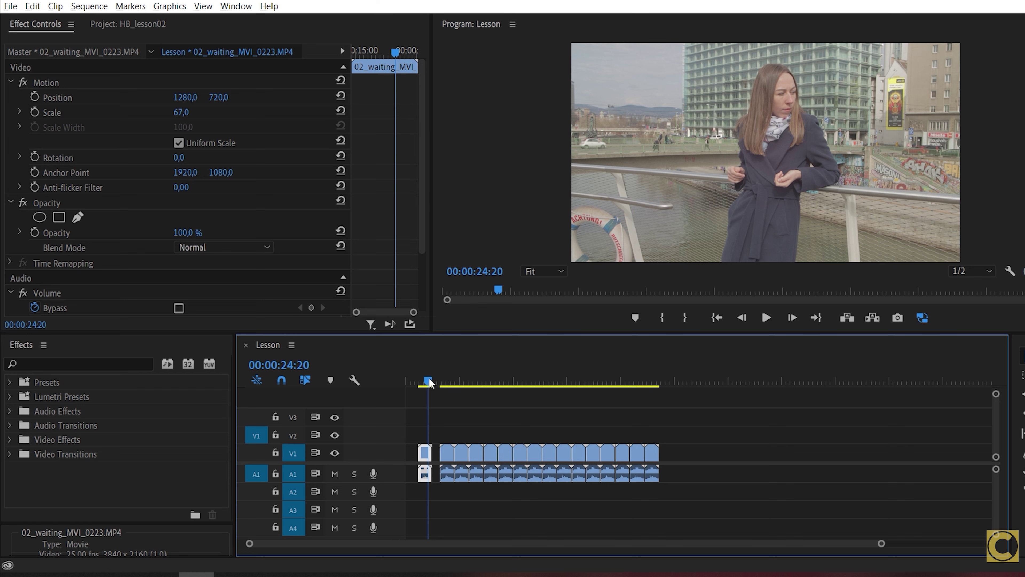
Zoom in, trial a 96% scale and shifted position, undo them, and scrub to about 00:00:20:06.
{"action": "key", "text": "equal"}
{"action": "key", "text": "equal"}
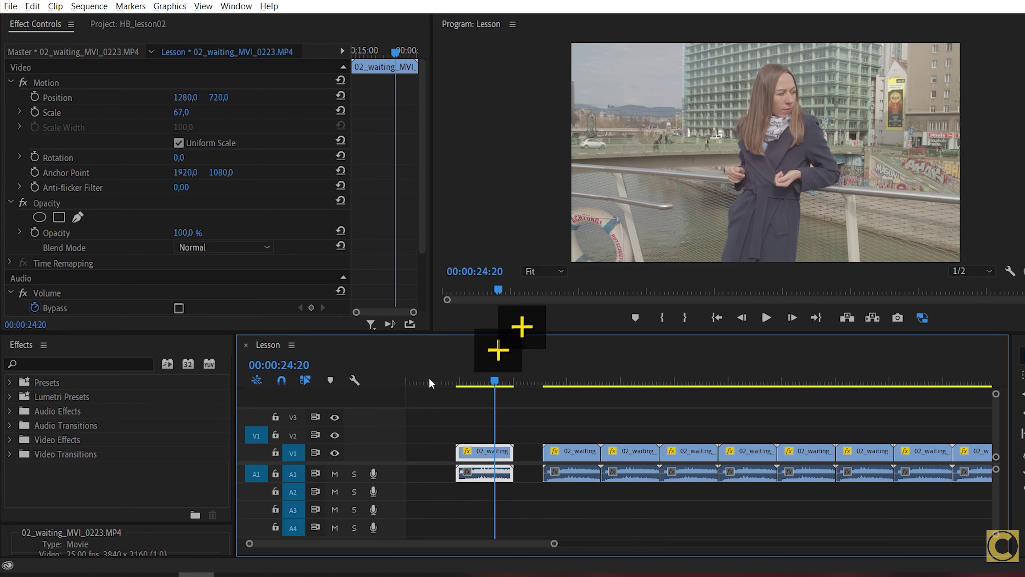
{"action": "key", "text": "equal"}
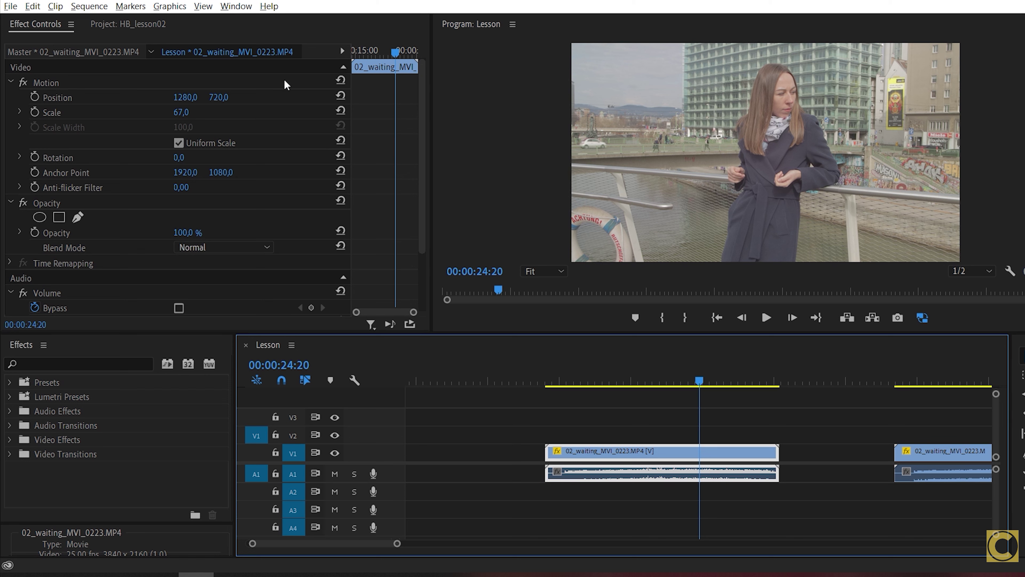
{"action": "left_click_drag", "start_coordinate": [184, 116], "coordinate": [201, 112]}
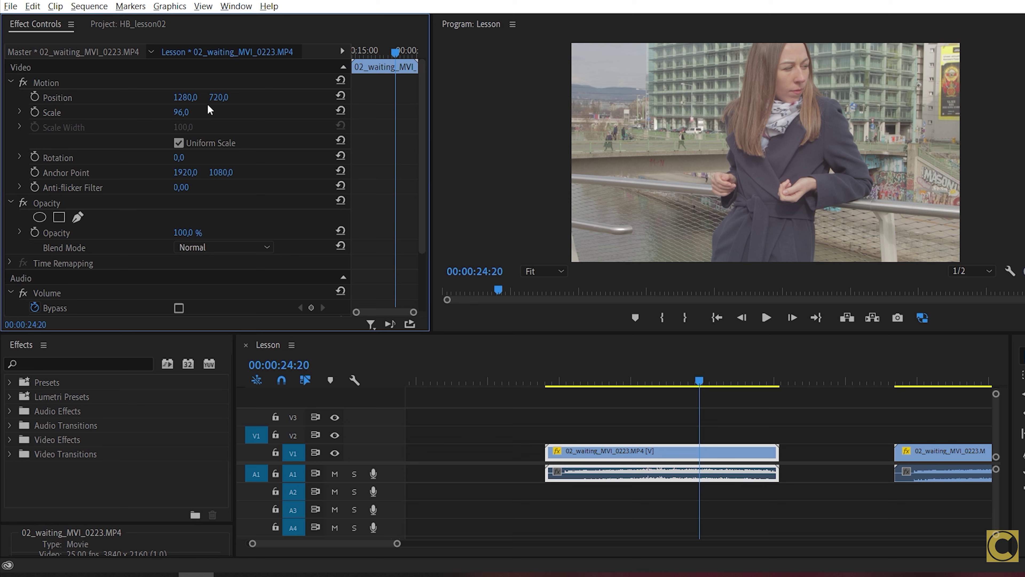
{"action": "left_click_drag", "start_coordinate": [219, 97], "coordinate": [242, 97]}
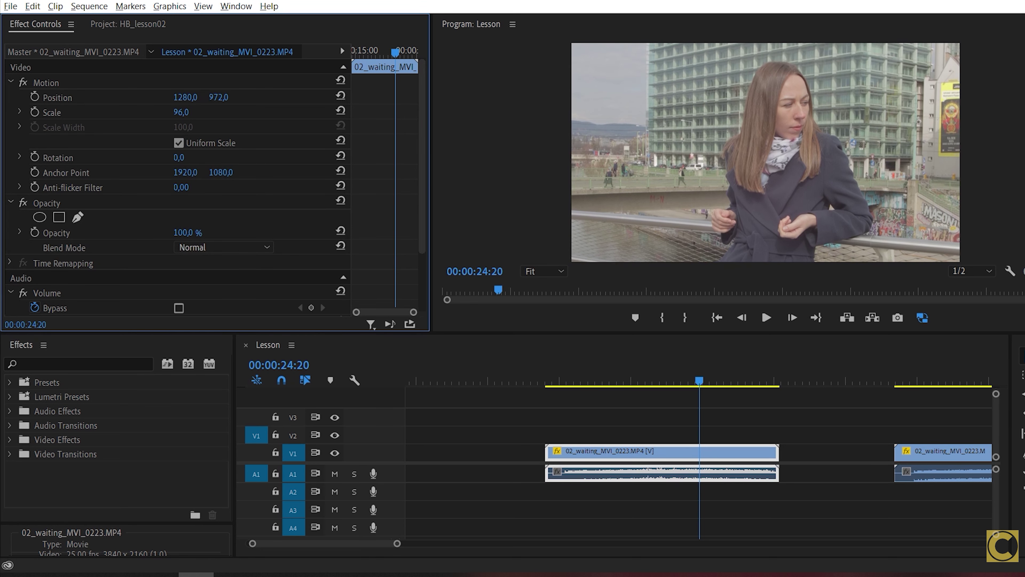
{"action": "left_click_drag", "start_coordinate": [180, 97], "coordinate": [210, 97]}
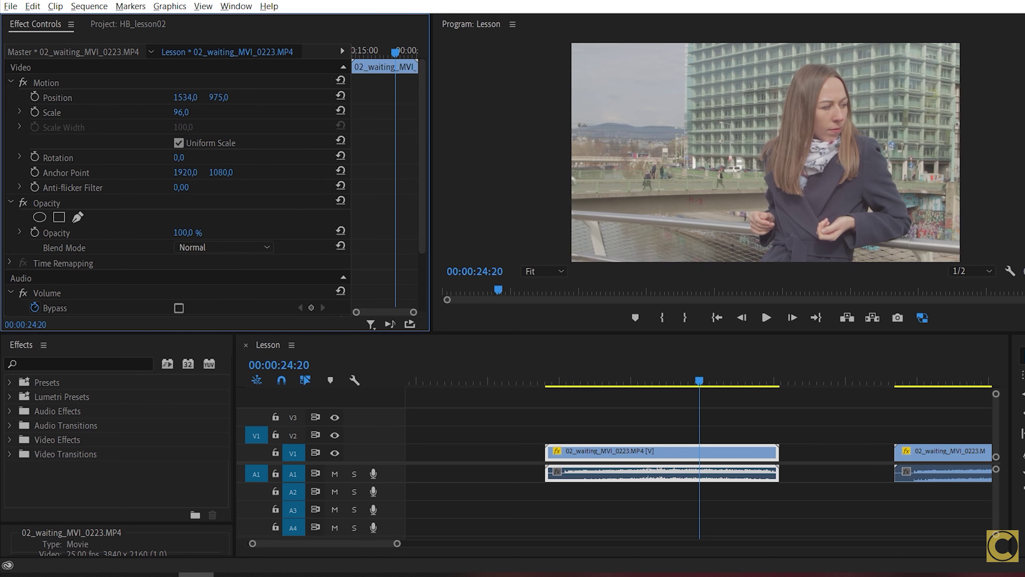
{"action": "key", "text": "ctrl+z"}
{"action": "key", "text": "ctrl+z"}
{"action": "key", "text": "ctrl+z"}
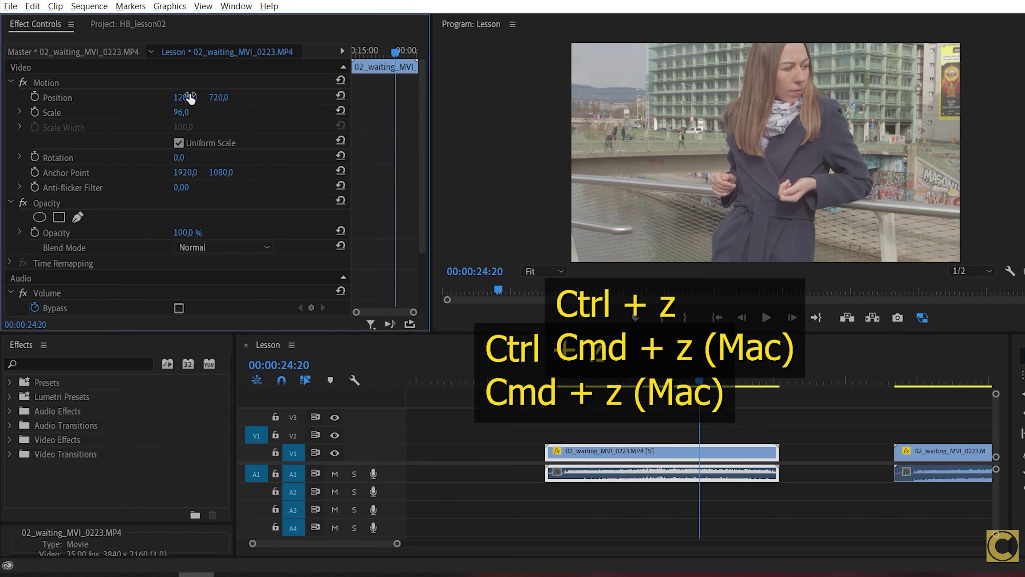
{"action": "left_click", "coordinate": [637, 363]}
{"action": "left_click_drag", "start_coordinate": [637, 363], "coordinate": [637, 364]}
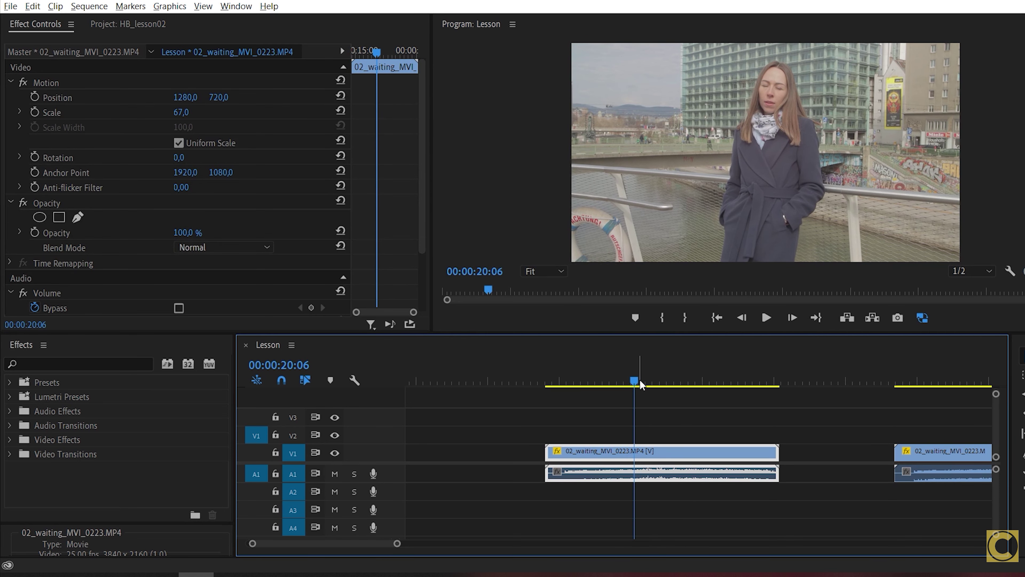
{"action": "key", "text": "c"}
{"action": "left_click", "coordinate": [633, 451]}
{"action": "key", "text": "v"}
{"action": "mouse_move", "coordinate": [630, 448]}
{"action": "left_mouse_down"}
{"action": "mouse_move", "coordinate": [620, 449]}
{"action": "mouse_move", "coordinate": [651, 441]}
{"action": "mouse_move", "coordinate": [624, 449]}
{"action": "left_mouse_up"}
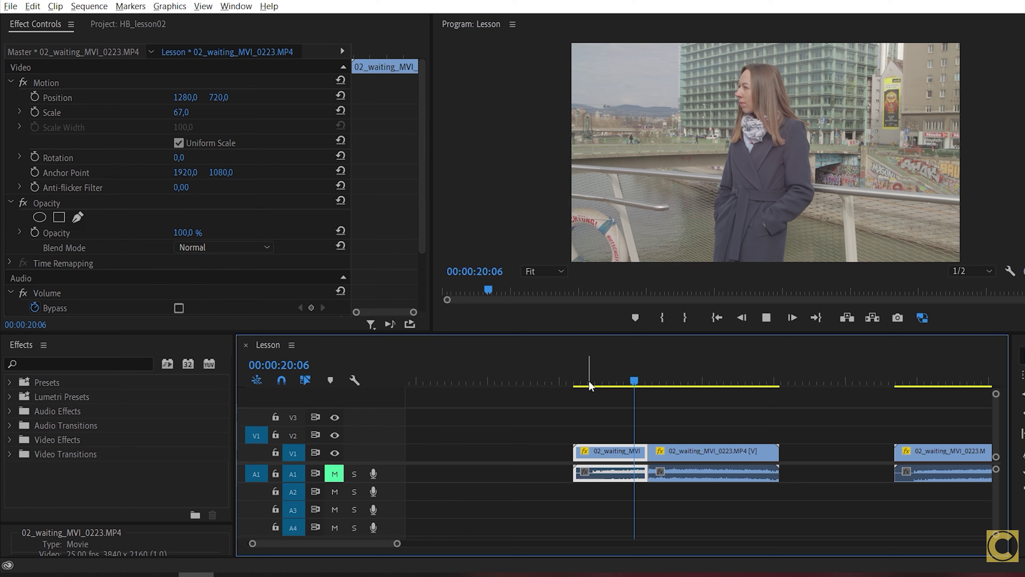
{"action": "key", "text": "space"}
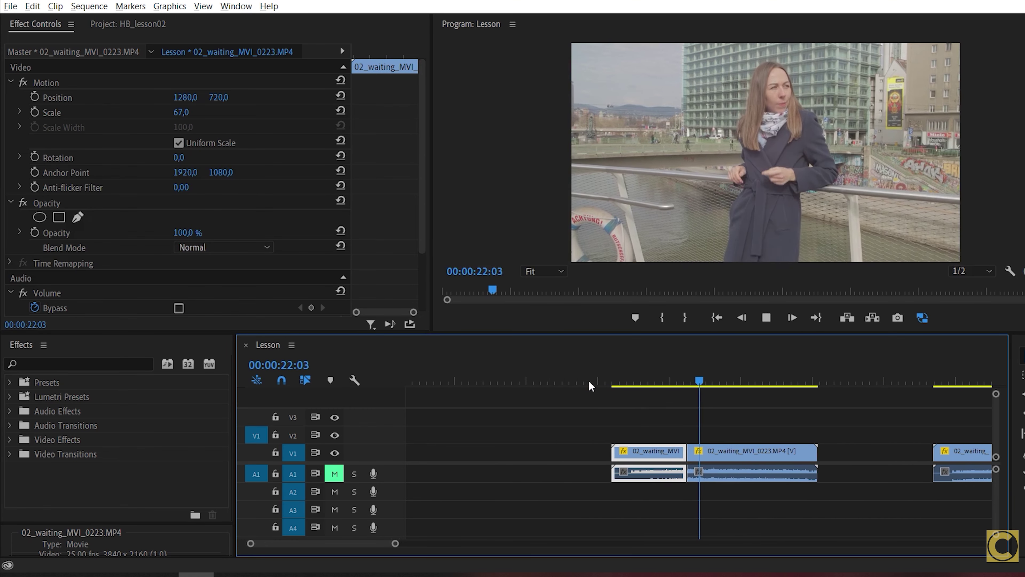
{"action": "key", "text": "space"}
{"action": "left_click", "coordinate": [664, 376]}
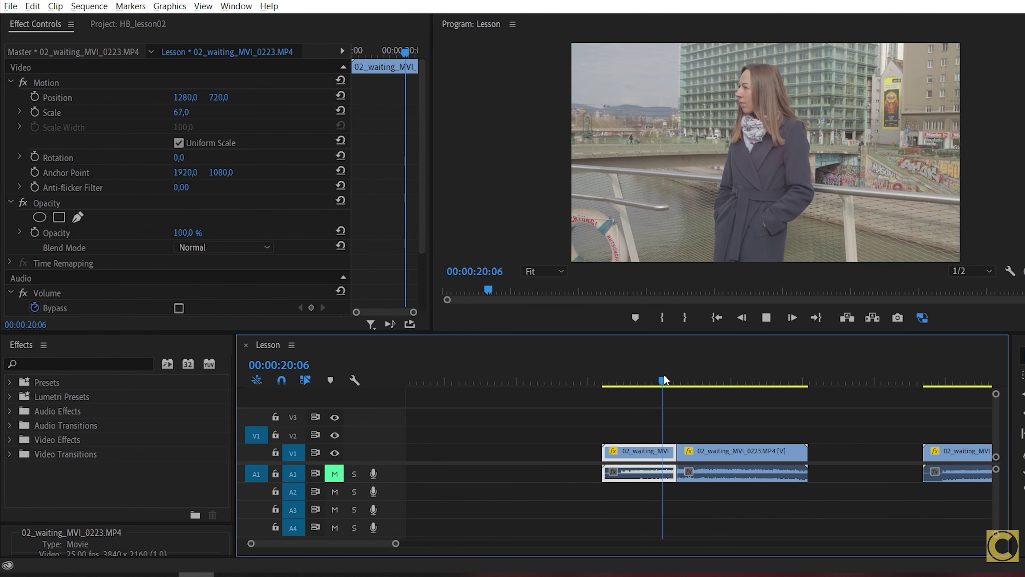
{"action": "key", "text": "space"}
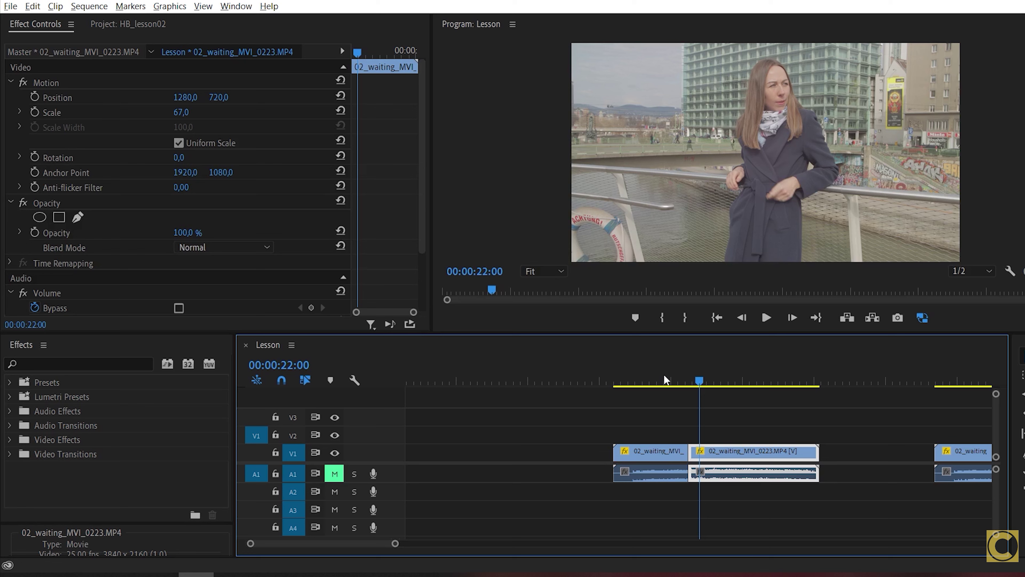
{"action": "left_click", "coordinate": [195, 109]}
{"action": "type", "text": "110"}
{"action": "key", "text": "Return"}
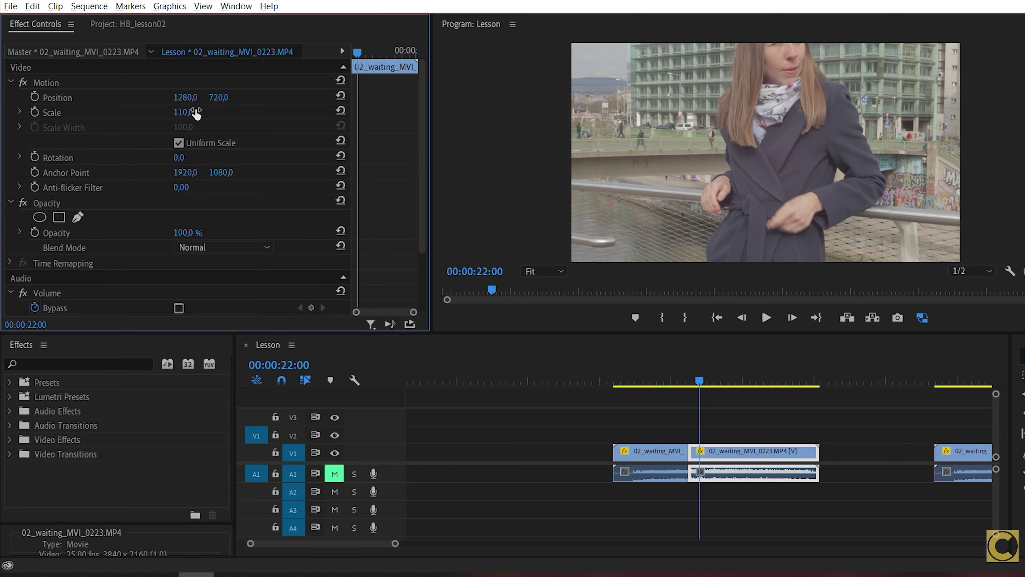
{"action": "left_click_drag", "start_coordinate": [218, 97], "coordinate": [250, 97]}
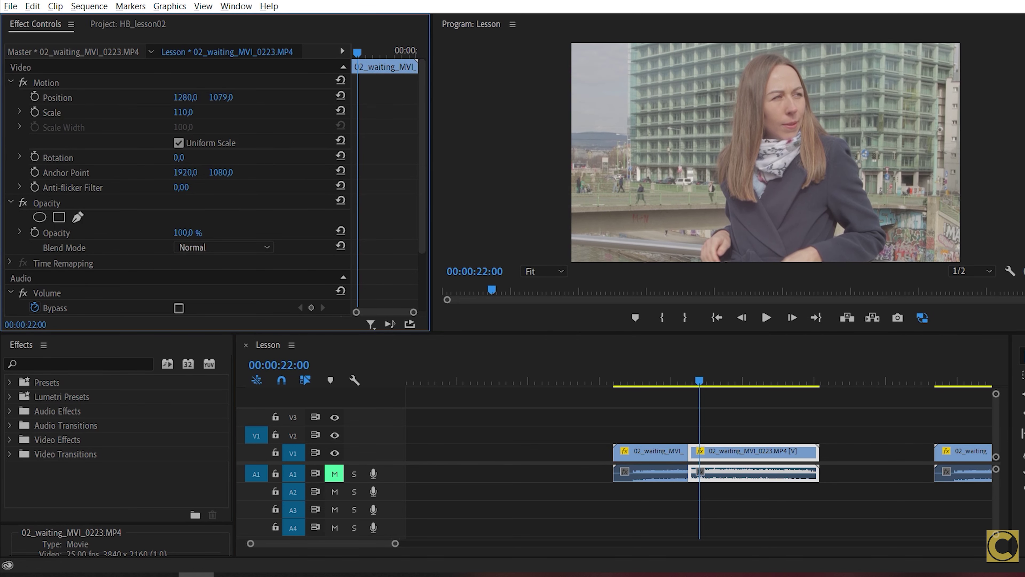
{"action": "left_click", "coordinate": [670, 367]}
{"action": "key", "text": "space"}
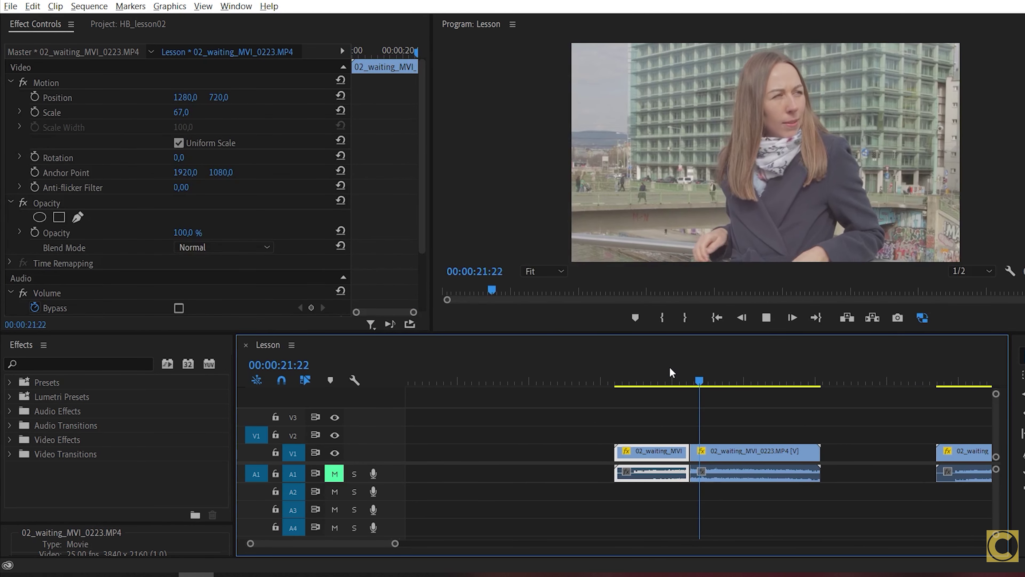
{"action": "left_click", "coordinate": [670, 368]}
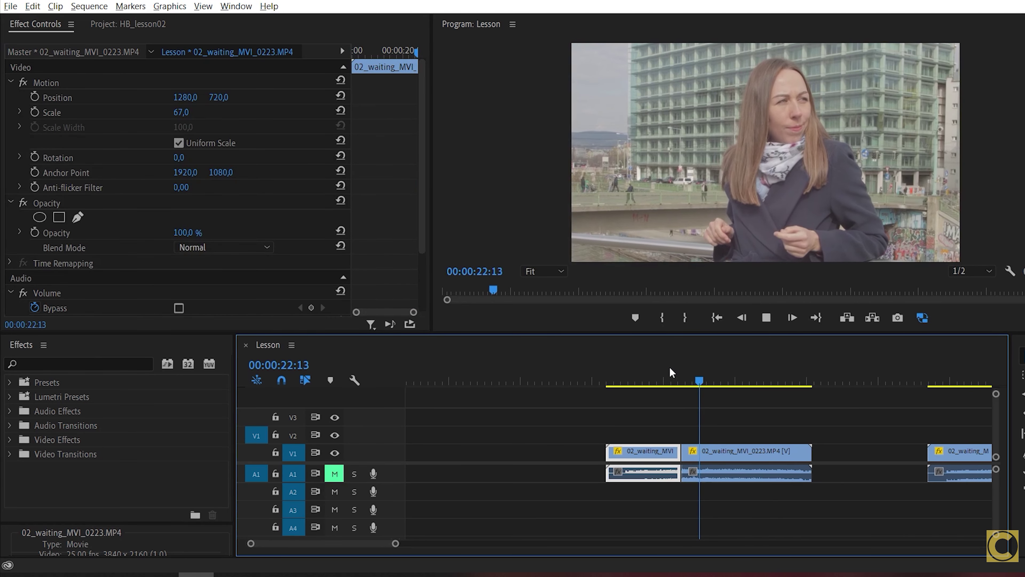
{"action": "key", "text": "space"}
{"action": "key", "text": "ctrl+z"}
{"action": "key", "text": "ctrl+z"}
{"action": "key", "text": "ctrl+z"}
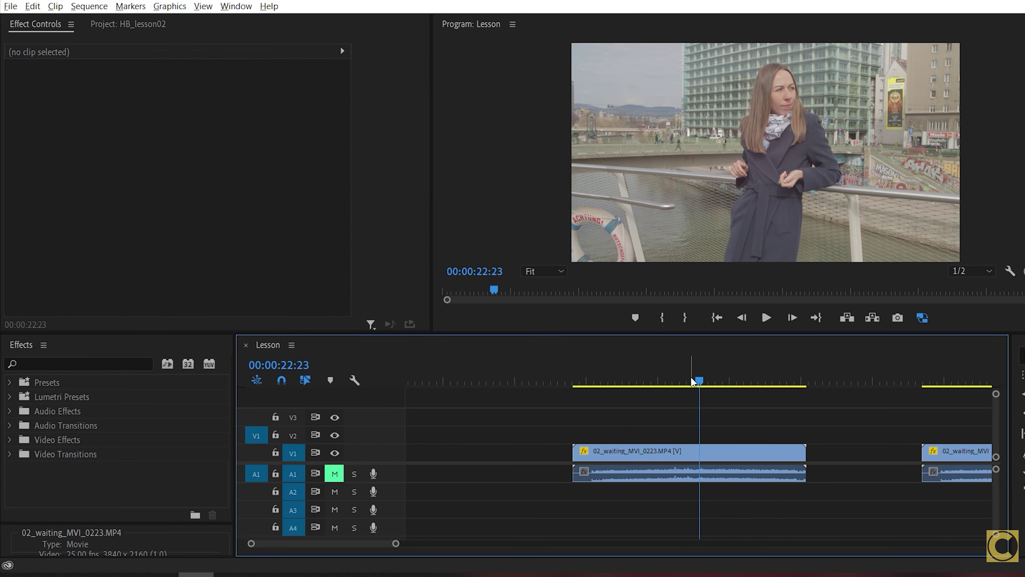
{"action": "key", "text": "ctrl+z"}
Place PremiereLOGO.png on V2 above the video clip, stretched to the clip's full length.
{"action": "left_click", "coordinate": [137, 24]}
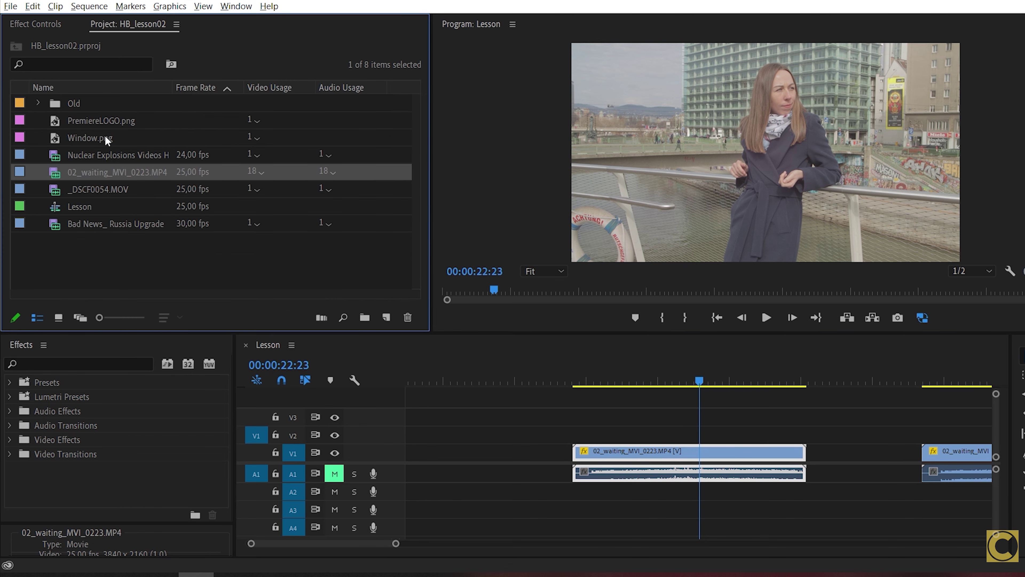
{"action": "left_click_drag", "start_coordinate": [95, 125], "coordinate": [575, 431]}
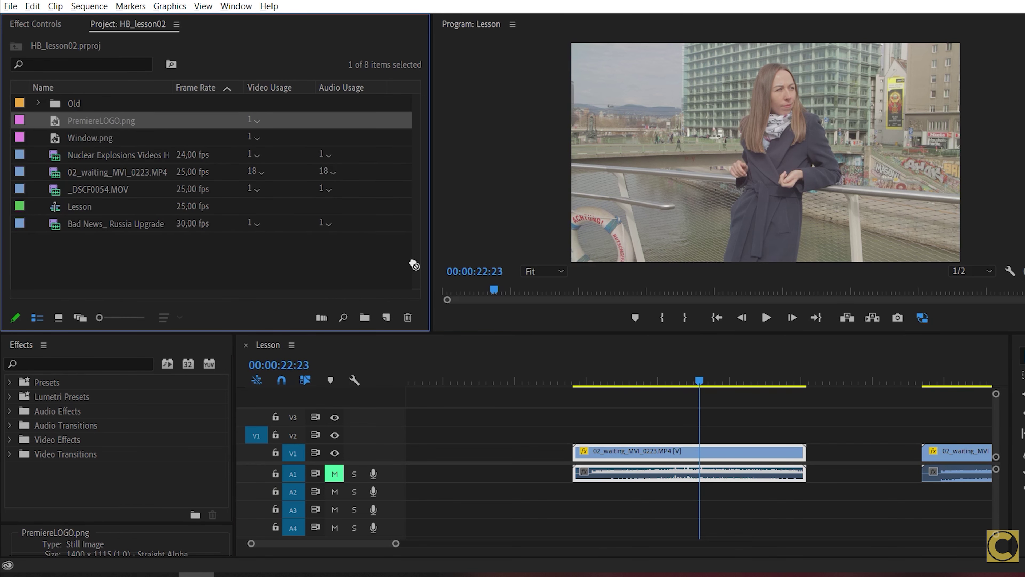
{"action": "left_click_drag", "start_coordinate": [577, 437], "coordinate": [811, 427]}
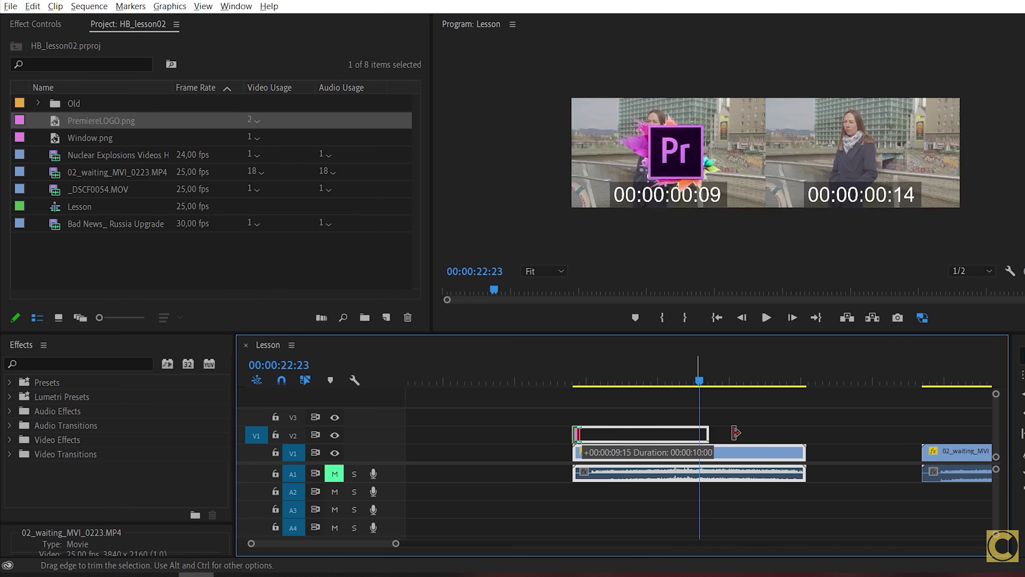
{"action": "left_click", "coordinate": [489, 435]}
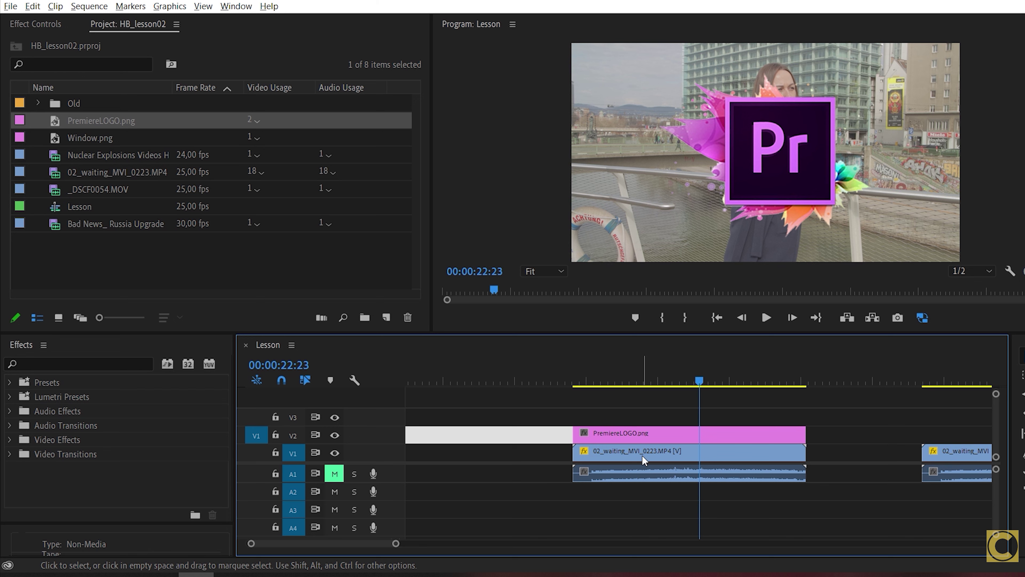
Alternate selection between the logo clip and the video clip beneath it.
{"action": "left_click", "coordinate": [648, 431]}
{"action": "left_click", "coordinate": [650, 451]}
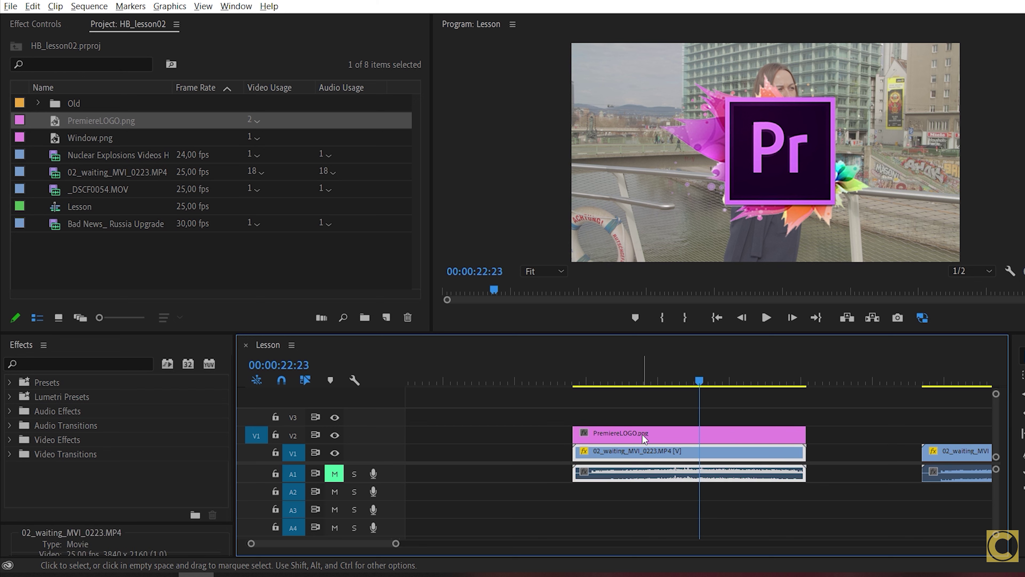
{"action": "left_click", "coordinate": [643, 434]}
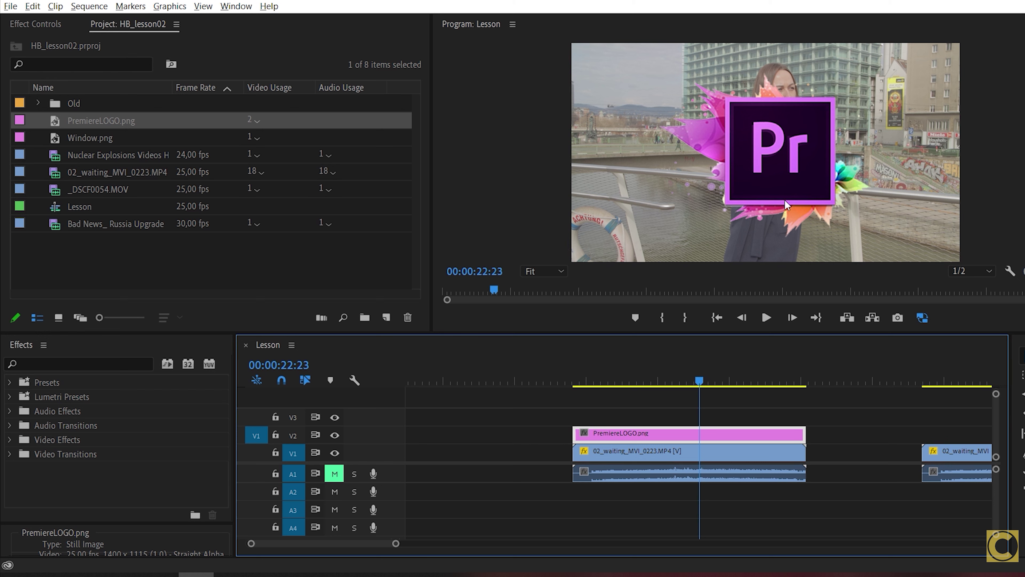
{"action": "left_click", "coordinate": [682, 453]}
{"action": "left_click", "coordinate": [686, 432]}
Move the 02_waiting clip to V3 and back to V1, then show the logo's Effect Controls.
{"action": "left_click_drag", "start_coordinate": [707, 452], "coordinate": [714, 417]}
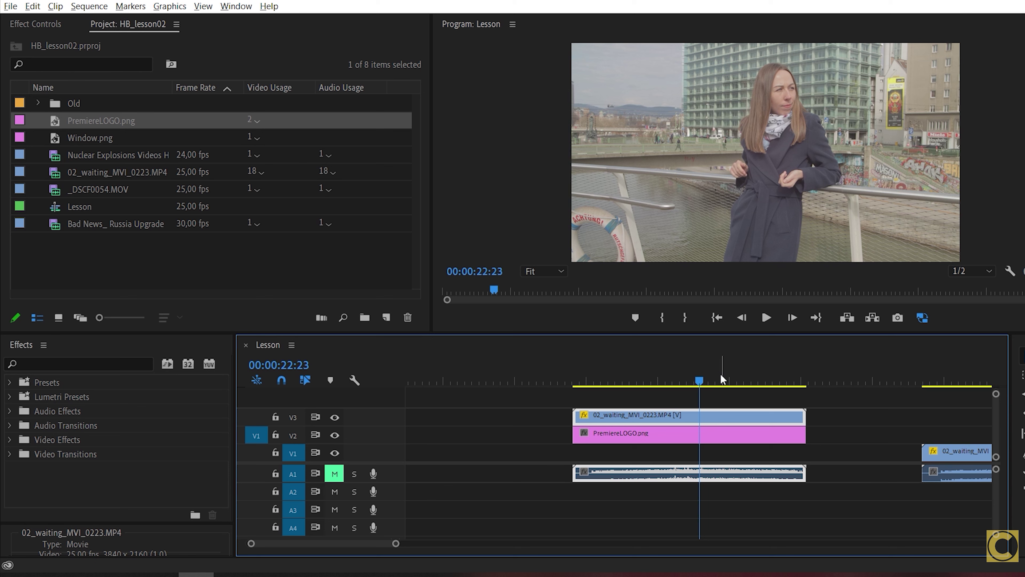
{"action": "left_click_drag", "start_coordinate": [721, 414], "coordinate": [722, 451]}
{"action": "left_click", "coordinate": [702, 429]}
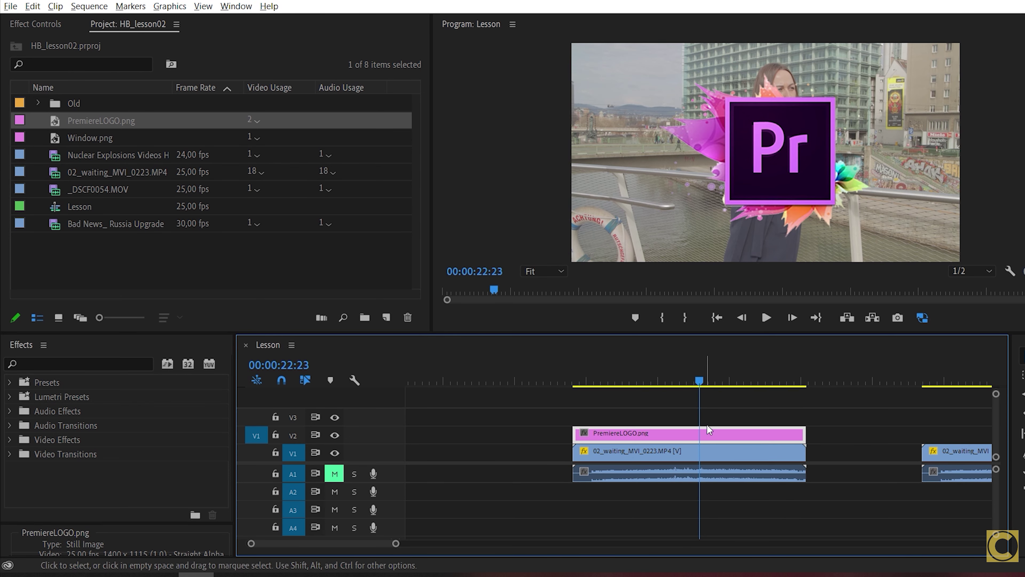
{"action": "left_click", "coordinate": [34, 25]}
Scale the logo to 50 and shift it left to position 357, 320.
{"action": "left_click", "coordinate": [193, 110]}
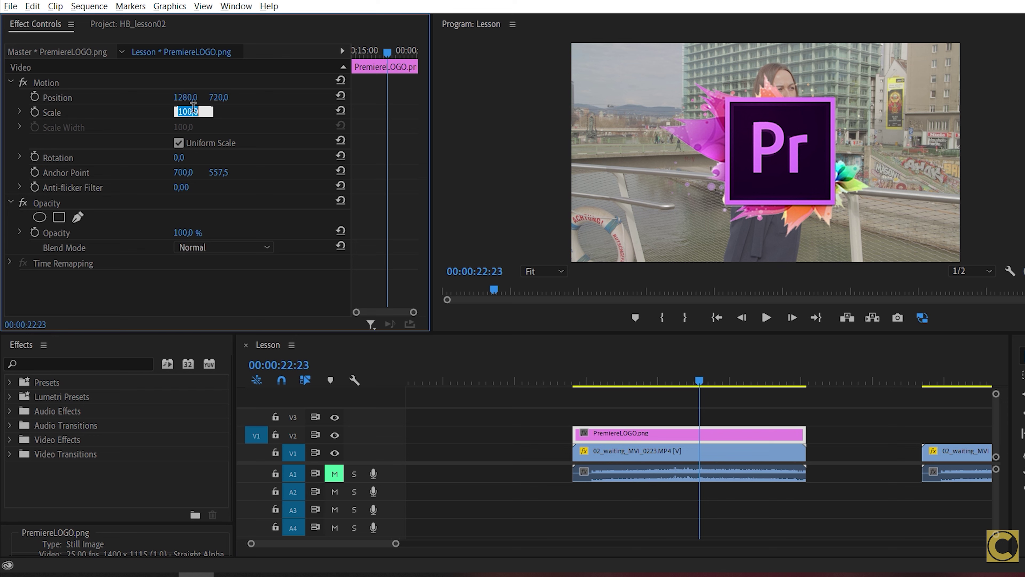
{"action": "type", "text": "50"}
{"action": "key", "text": "Return"}
{"action": "left_click_drag", "start_coordinate": [196, 104], "coordinate": [211, 98]}
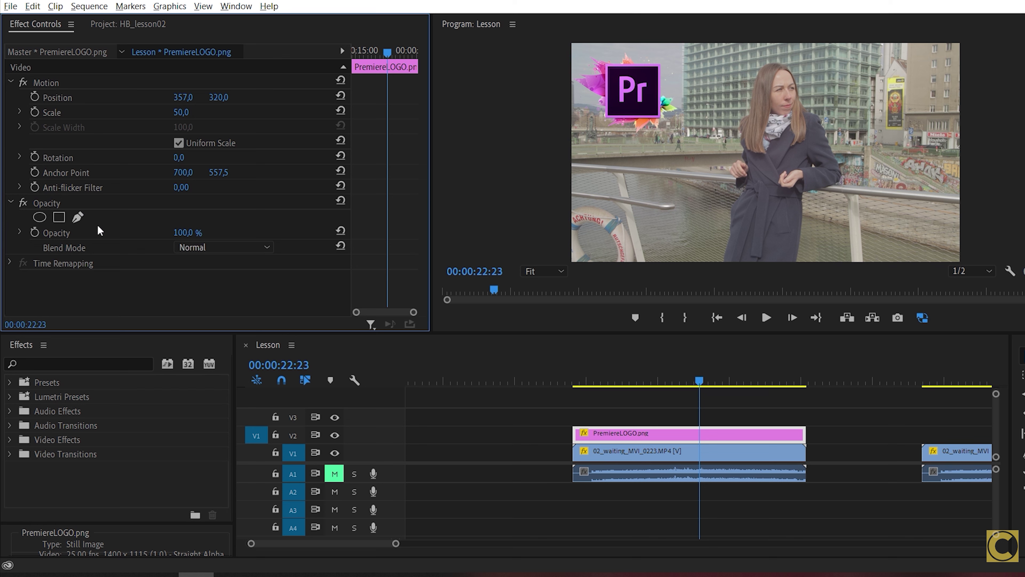
Set the logo's opacity to 50%.
{"action": "left_click", "coordinate": [188, 232]}
{"action": "type", "text": "50"}
{"action": "key", "text": "Return"}
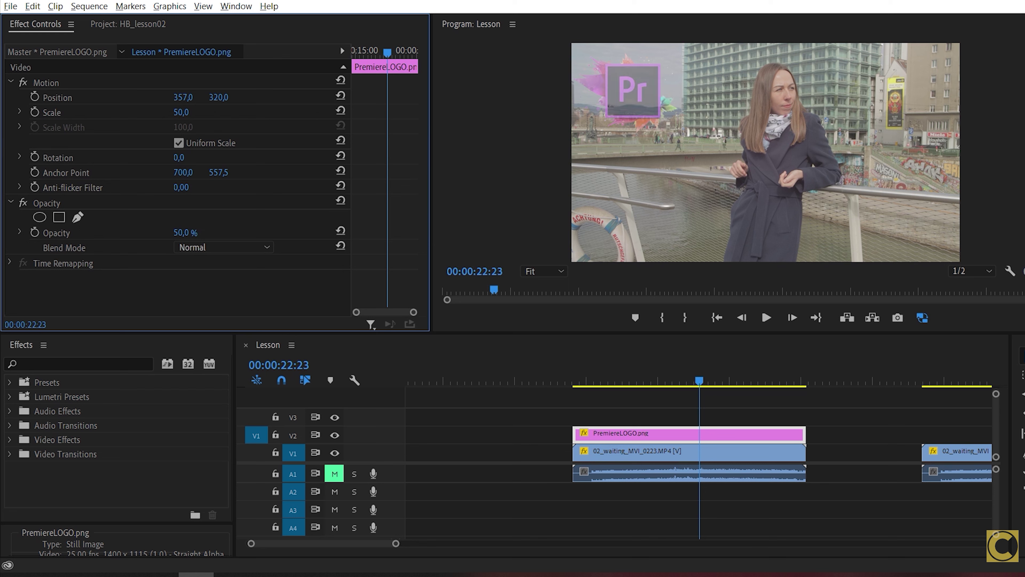
{"action": "left_click", "coordinate": [190, 232]}
{"action": "type", "text": "0"}
{"action": "key", "text": "Return"}
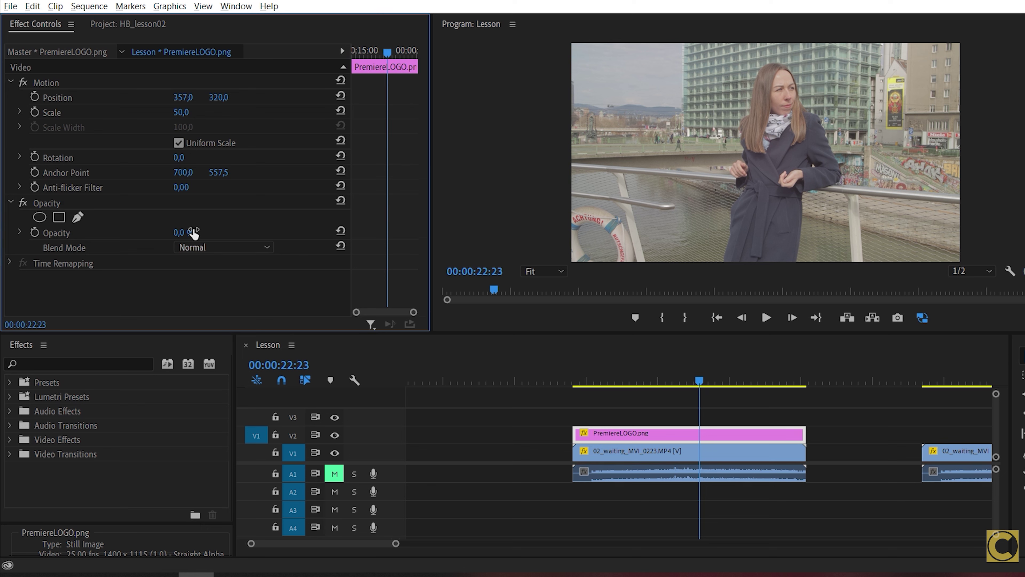
{"action": "key", "text": "ctrl+z"}
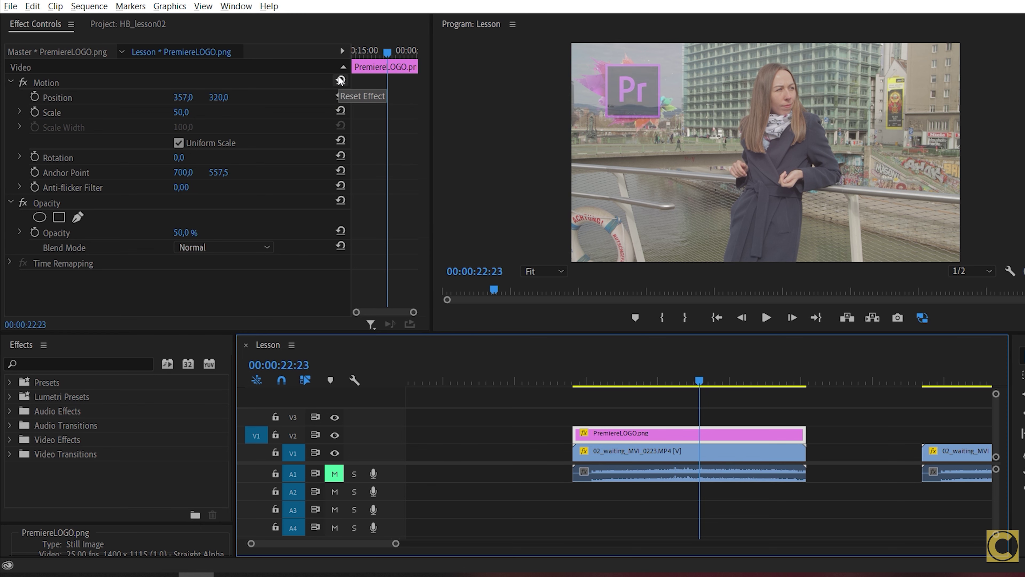
{"action": "left_click", "coordinate": [23, 83]}
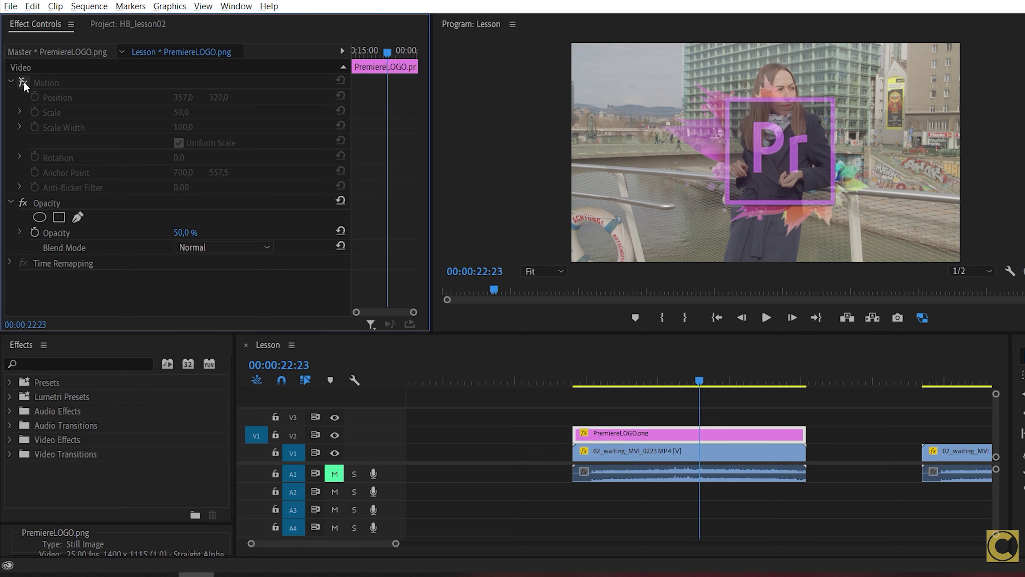
{"action": "left_click", "coordinate": [23, 82]}
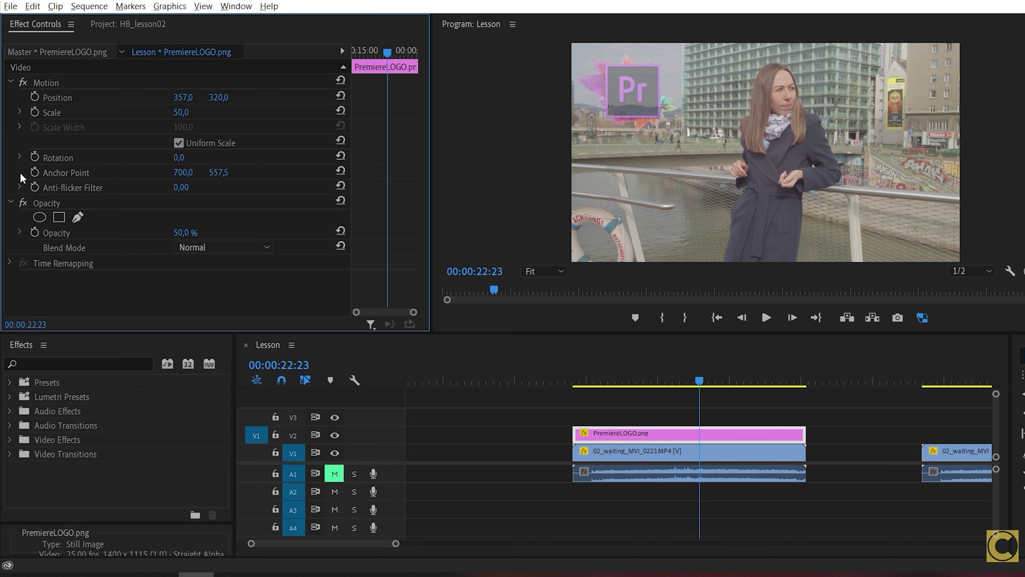
{"action": "left_click", "coordinate": [24, 204]}
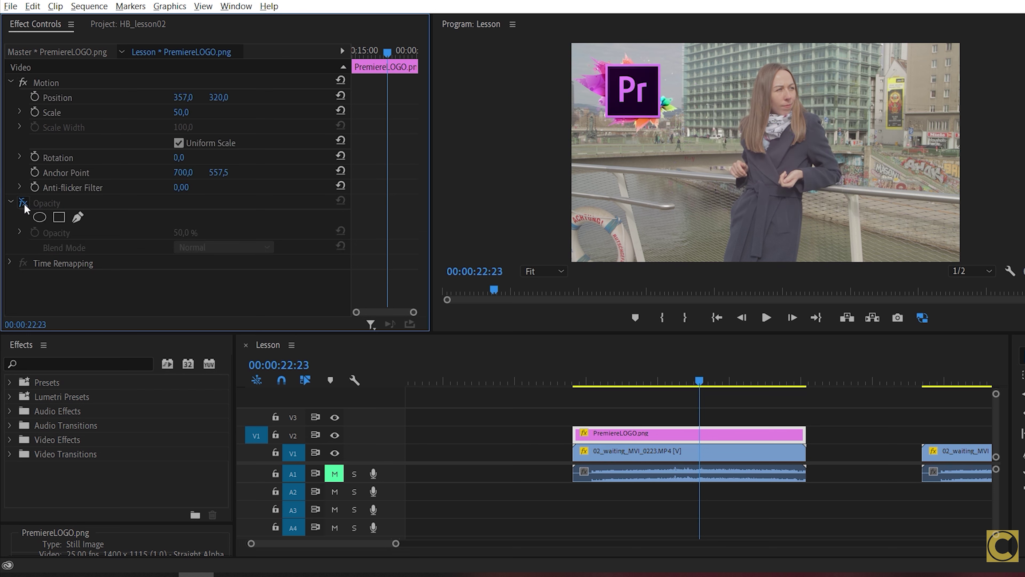
{"action": "left_click", "coordinate": [24, 204]}
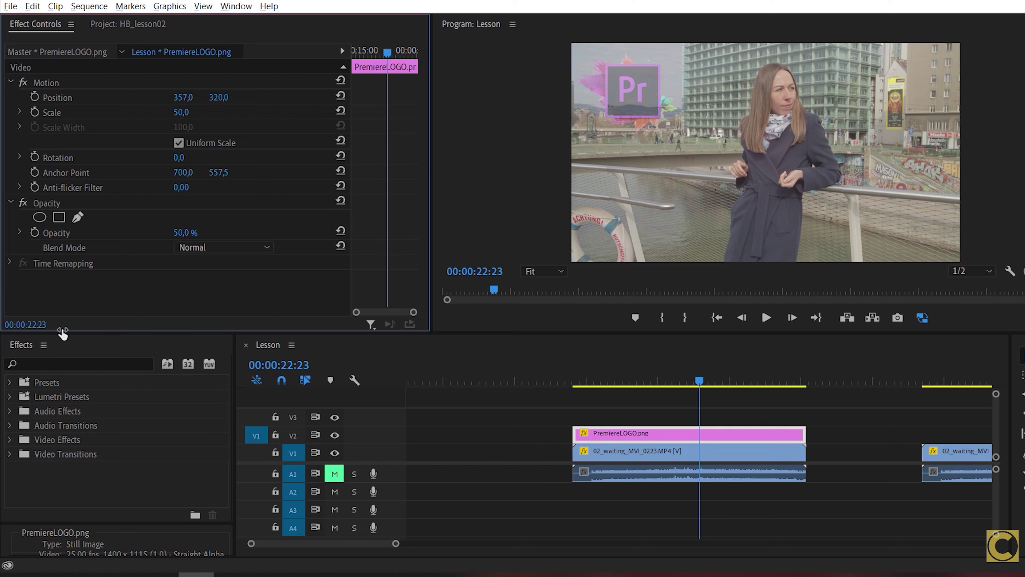
{"action": "left_click", "coordinate": [20, 346]}
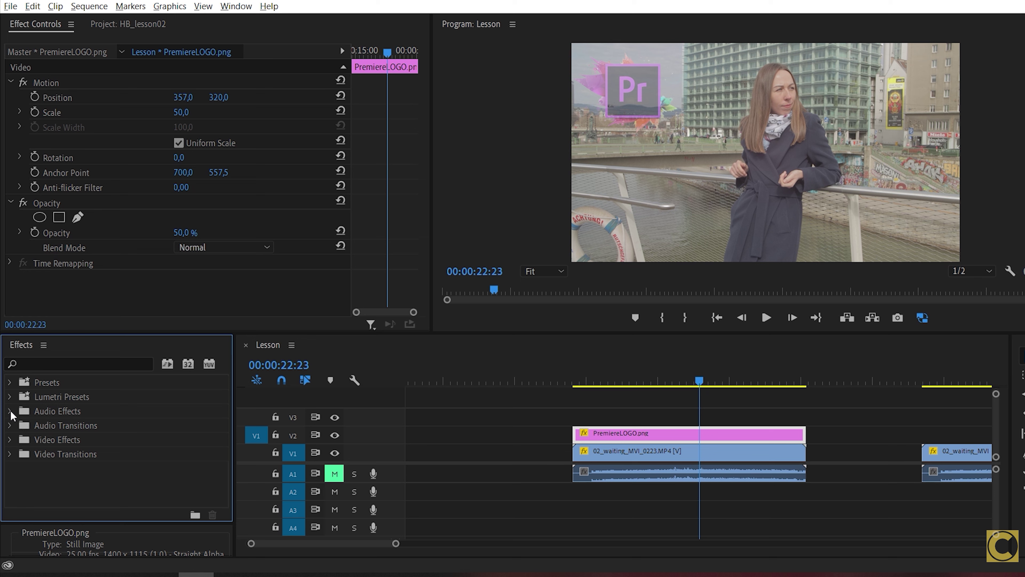
Apply Gaussian Blur from Video Effects > Blur & Sharpen to the 02_waiting clip, collapsing Motion and Opacity.
{"action": "left_click", "coordinate": [63, 429]}
{"action": "left_click", "coordinate": [81, 456]}
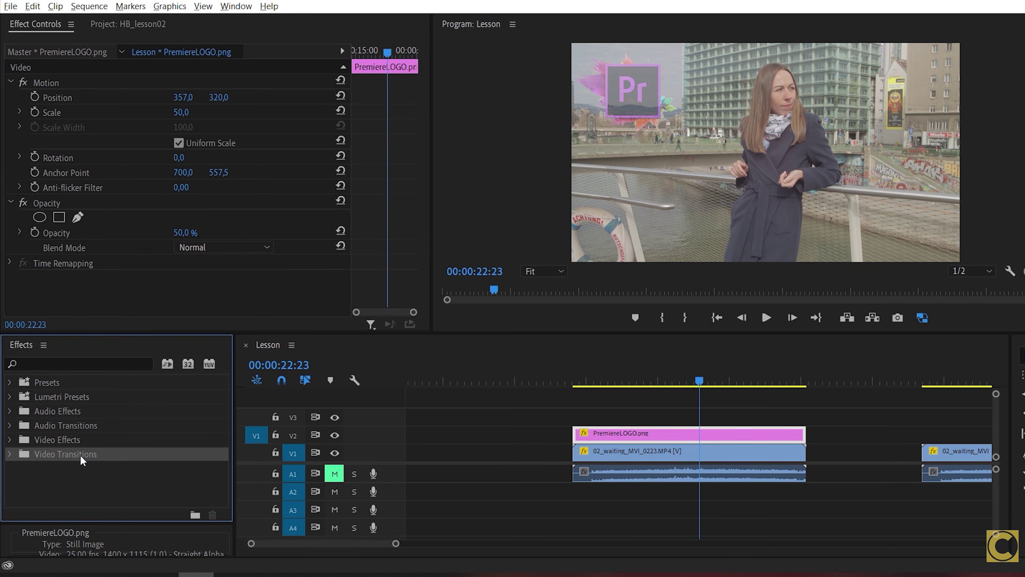
{"action": "left_click", "coordinate": [71, 441]}
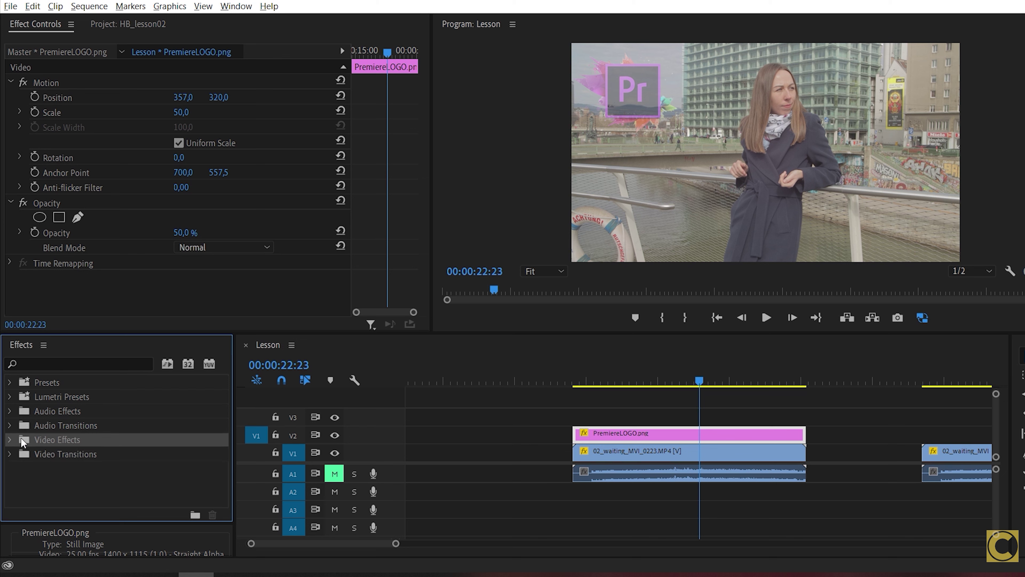
{"action": "left_click", "coordinate": [10, 439]}
{"action": "scroll", "coordinate": [80, 446], "scroll_direction": "down", "scroll_amount": 2}
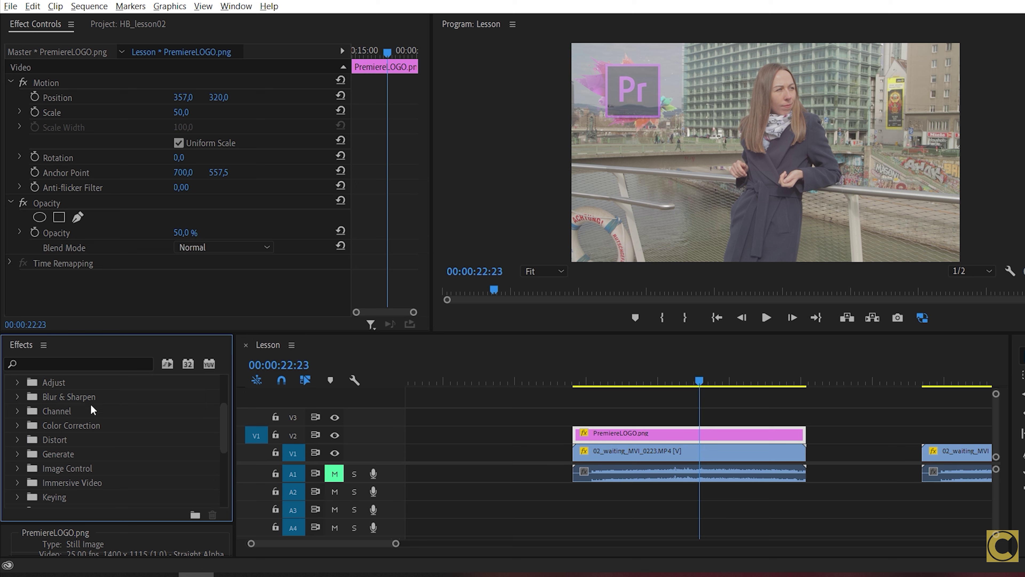
{"action": "scroll", "coordinate": [87, 437], "scroll_direction": "up", "scroll_amount": 1}
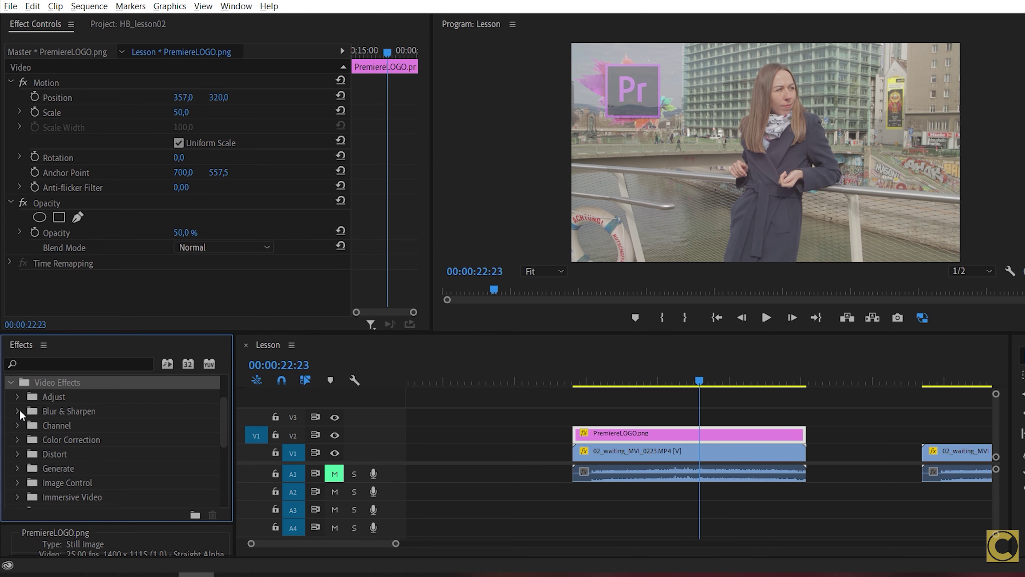
{"action": "left_click", "coordinate": [19, 410]}
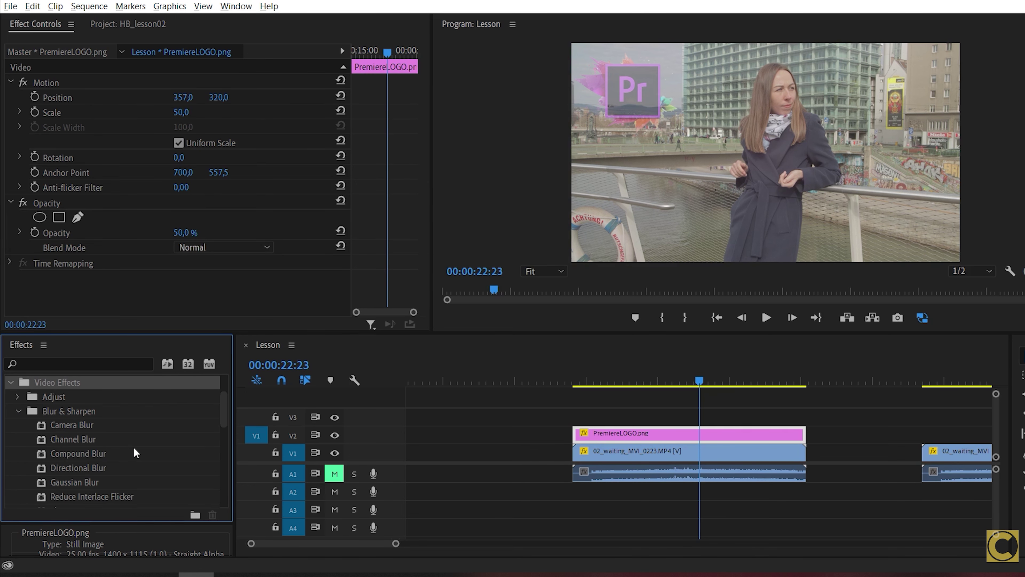
{"action": "scroll", "coordinate": [74, 470], "scroll_direction": "down", "scroll_amount": 1}
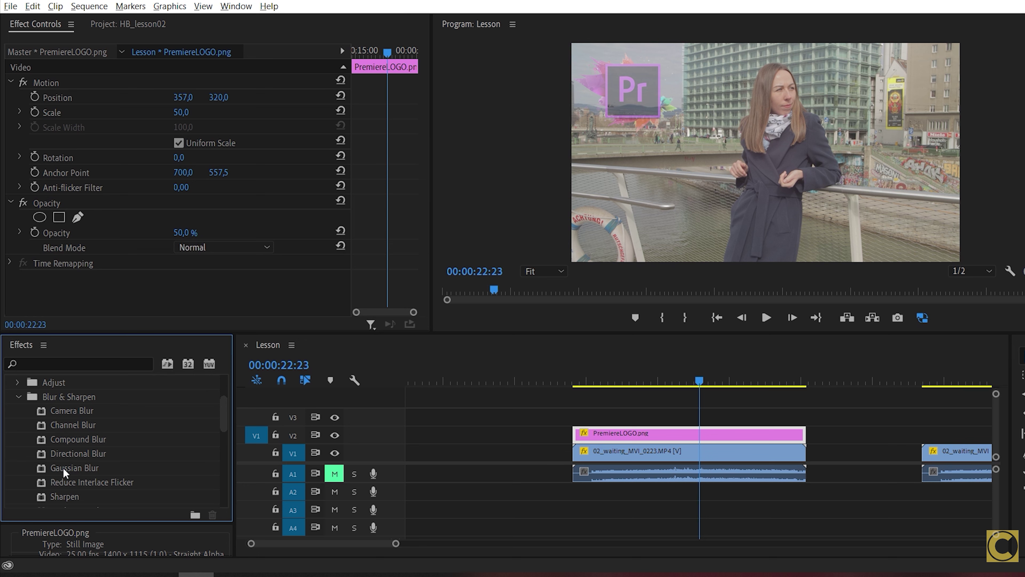
{"action": "mouse_move", "coordinate": [64, 468]}
{"action": "left_mouse_down"}
{"action": "mouse_move", "coordinate": [408, 432]}
{"action": "mouse_move", "coordinate": [653, 454]}
{"action": "left_mouse_up"}
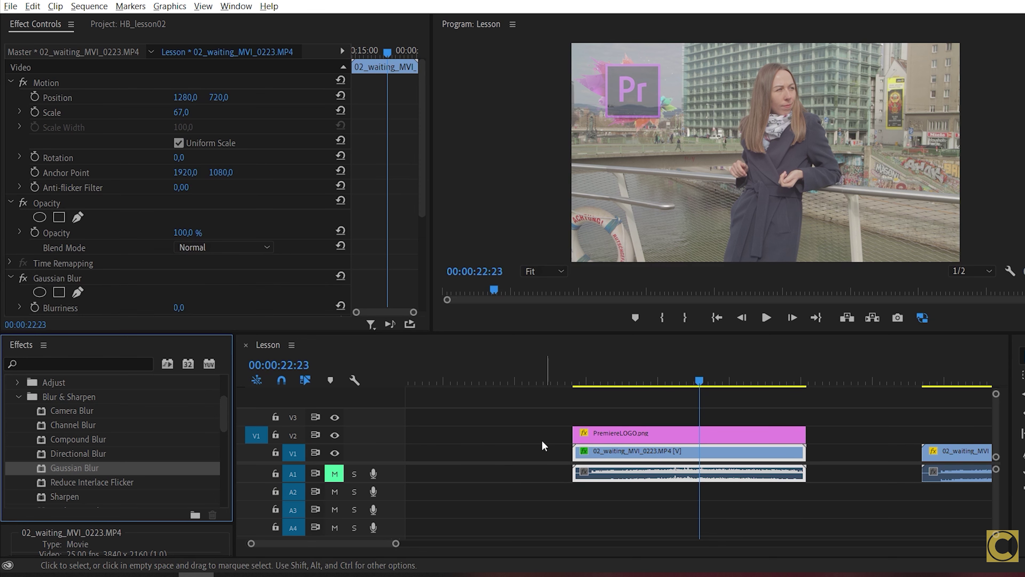
{"action": "left_click", "coordinate": [11, 83]}
{"action": "left_click", "coordinate": [10, 97]}
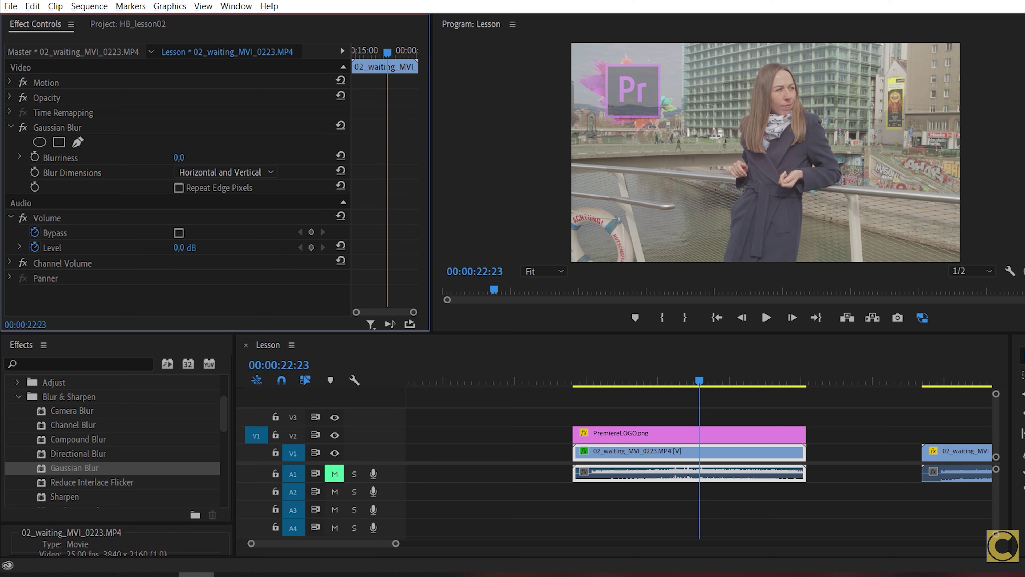
Set Gaussian Blur to Blurriness 110, Repeat Edge Pixels on, Blur Dimensions Vertical.
{"action": "mouse_move", "coordinate": [178, 157]}
{"action": "left_mouse_down"}
{"action": "mouse_move", "coordinate": [204, 157]}
{"action": "mouse_move", "coordinate": [190, 157]}
{"action": "left_mouse_up"}
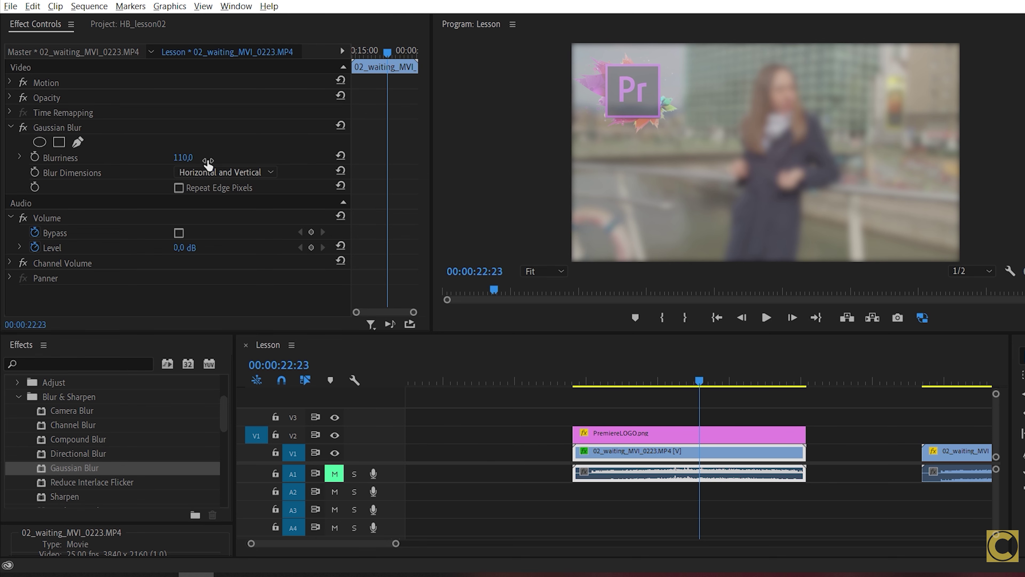
{"action": "left_click", "coordinate": [179, 189]}
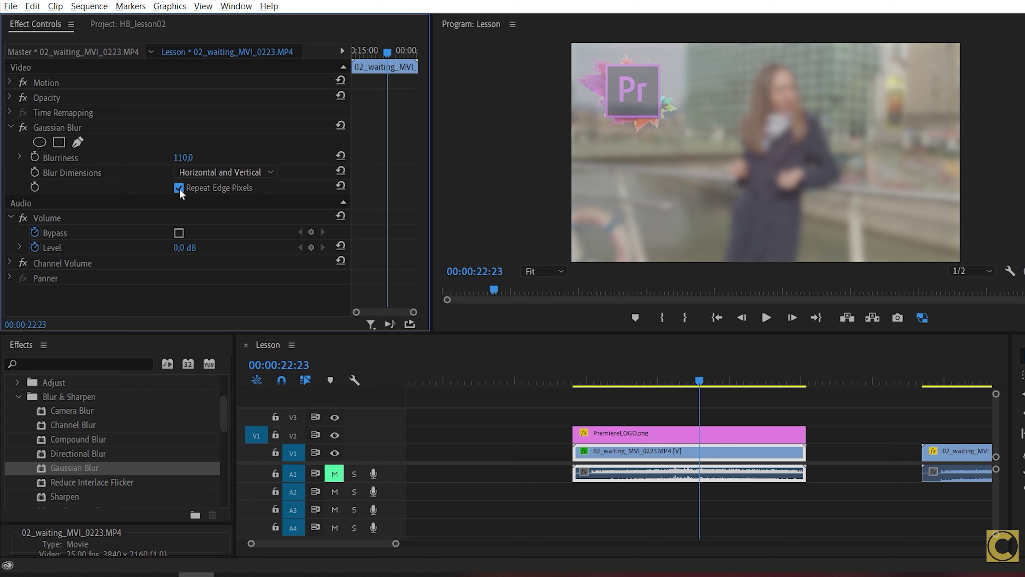
{"action": "left_click", "coordinate": [224, 172]}
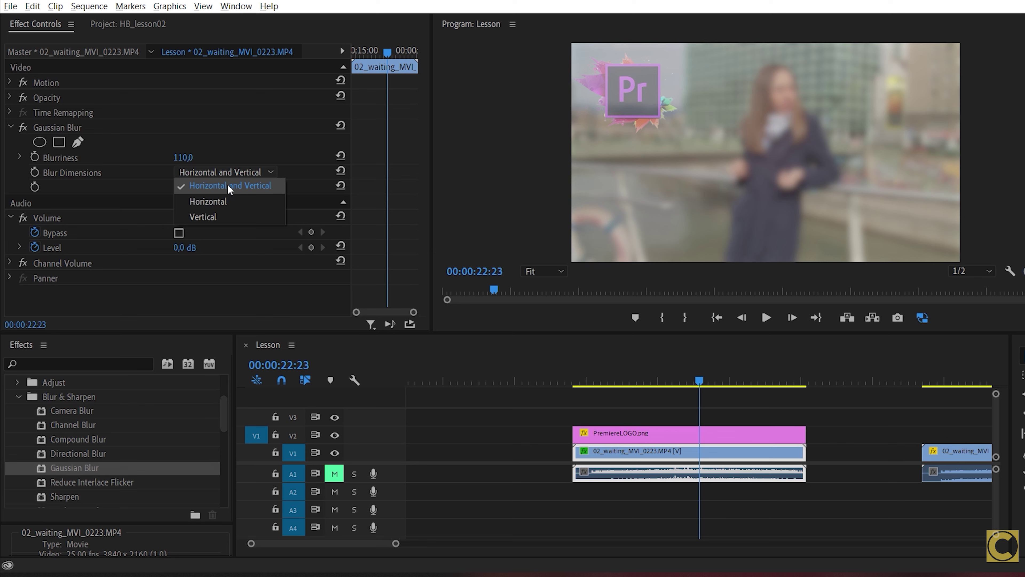
{"action": "left_click", "coordinate": [228, 202]}
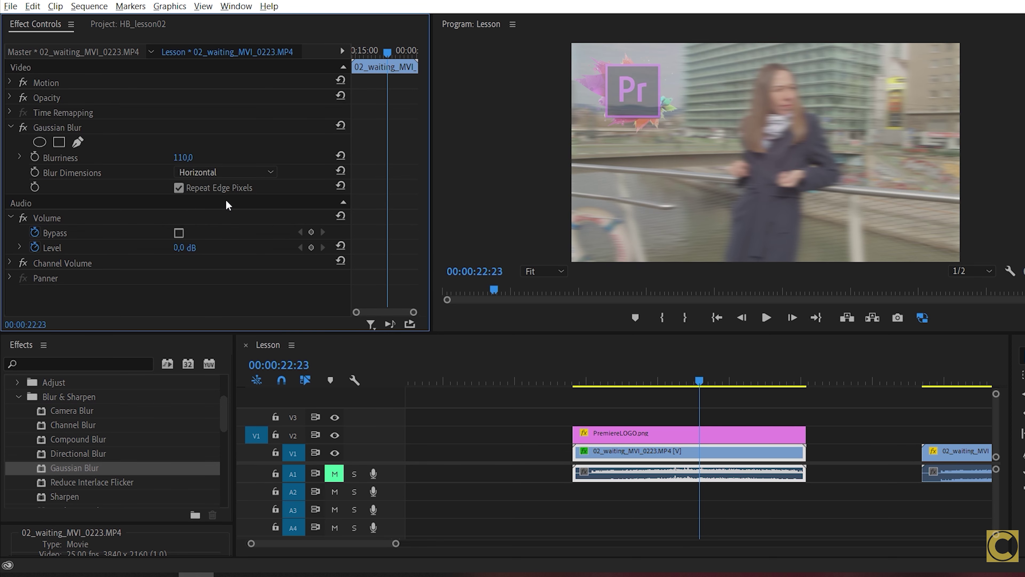
{"action": "left_click", "coordinate": [219, 170]}
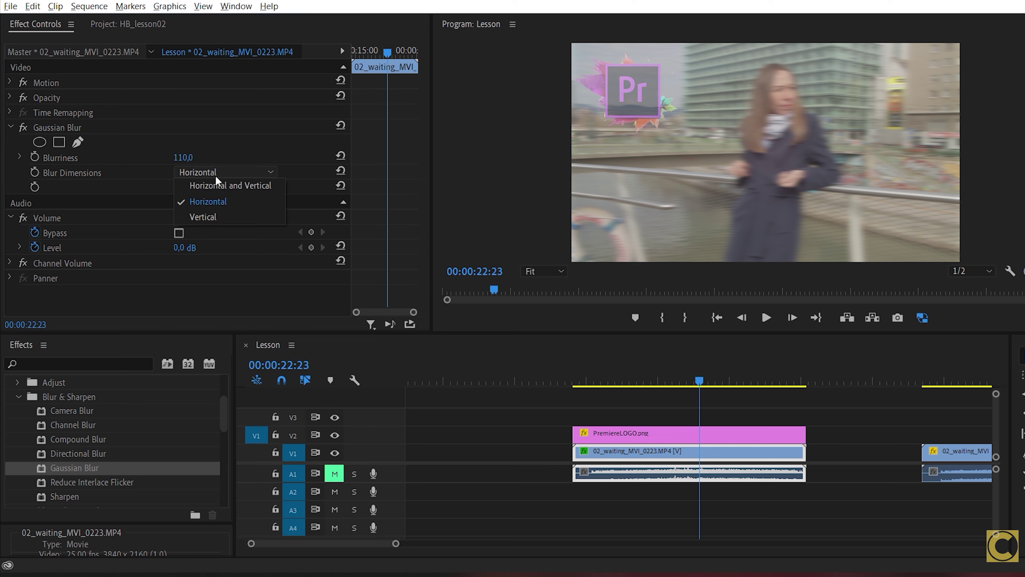
{"action": "left_click", "coordinate": [210, 216]}
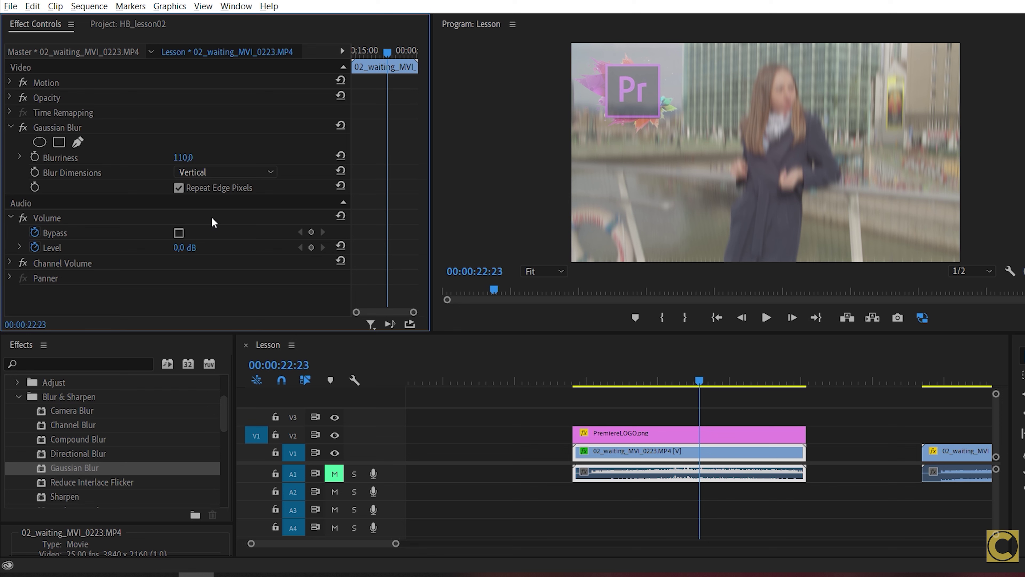
Toggle the Gaussian Blur off and on to compare, then select the effect.
{"action": "left_click", "coordinate": [23, 124]}
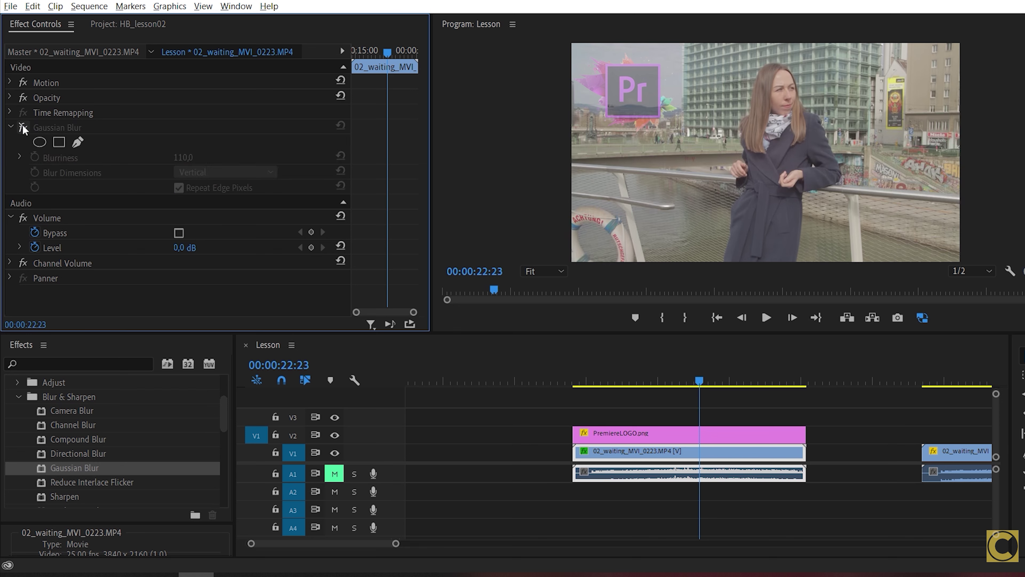
{"action": "left_click", "coordinate": [23, 126]}
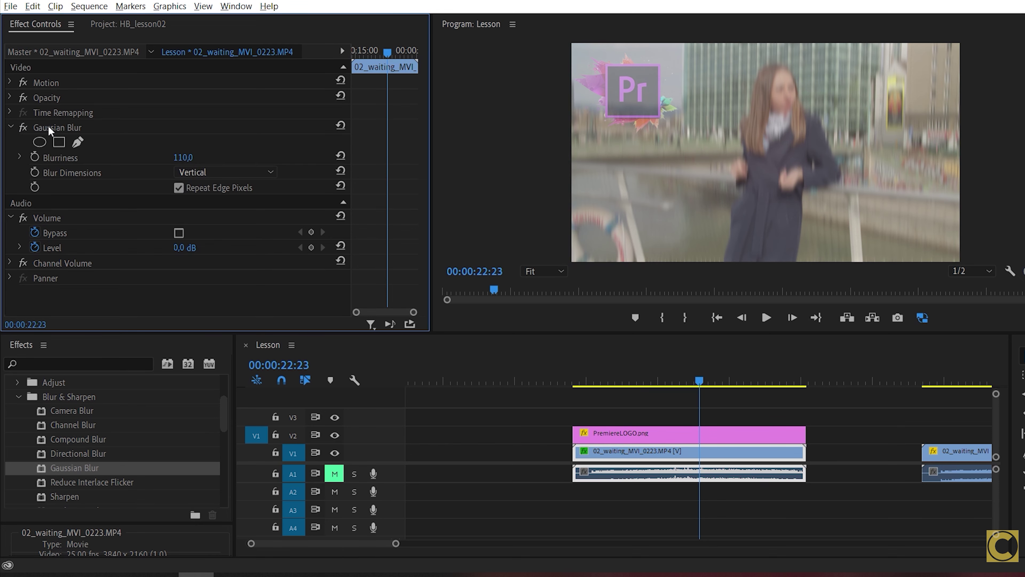
{"action": "left_click", "coordinate": [48, 126]}
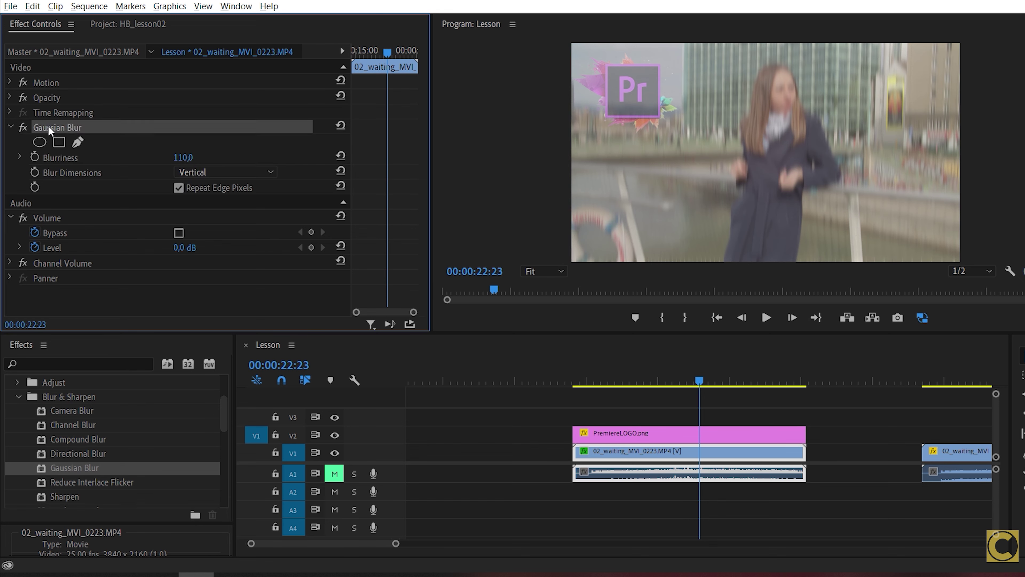
Delete the Gaussian Blur from the clip and expand the Color Correction effects group.
{"action": "key", "text": "Delete"}
{"action": "scroll", "coordinate": [18, 388], "scroll_direction": "down", "scroll_amount": 1}
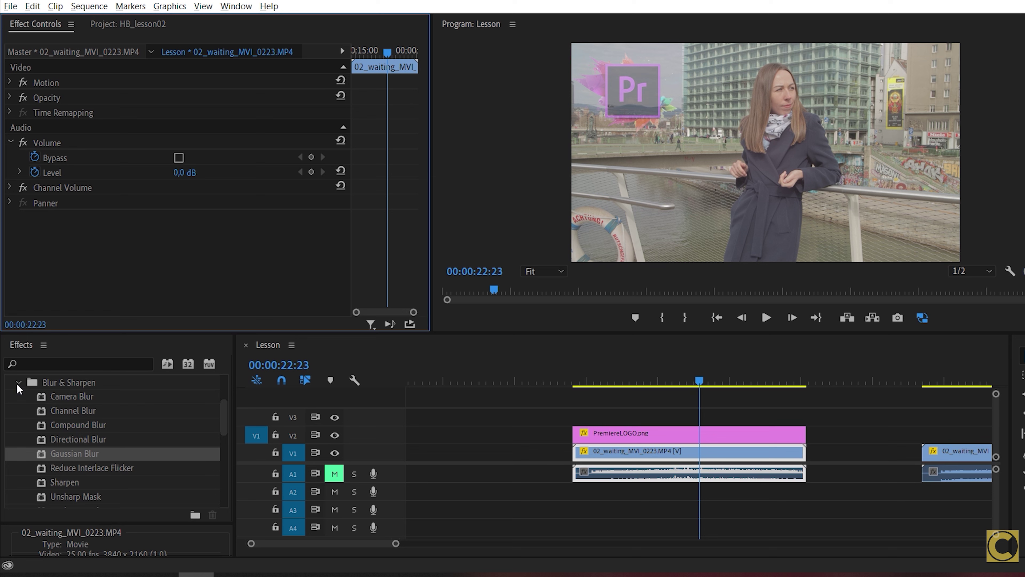
{"action": "left_click", "coordinate": [18, 386]}
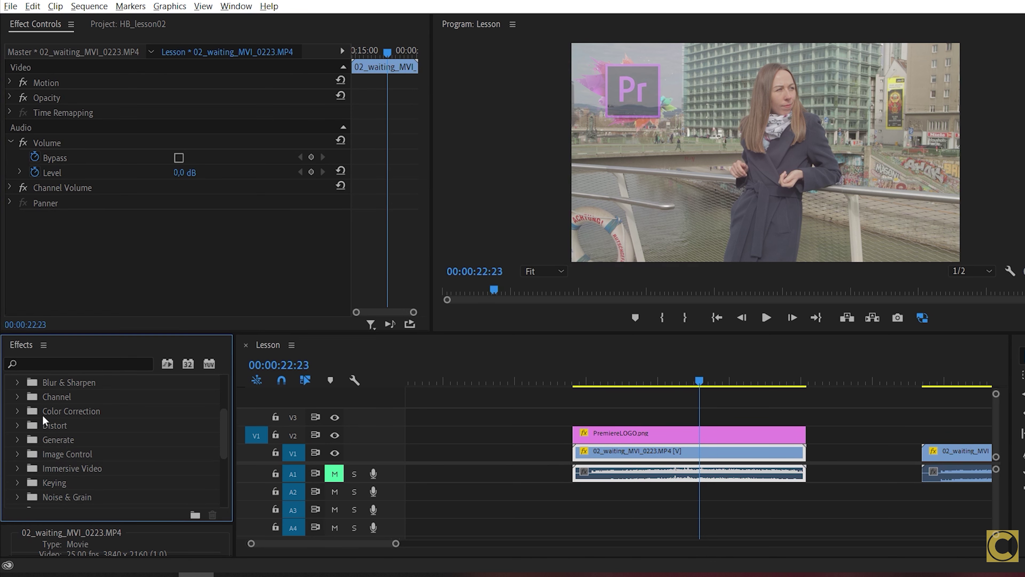
{"action": "left_click", "coordinate": [18, 395]}
{"action": "left_click", "coordinate": [18, 398]}
{"action": "left_click", "coordinate": [18, 411]}
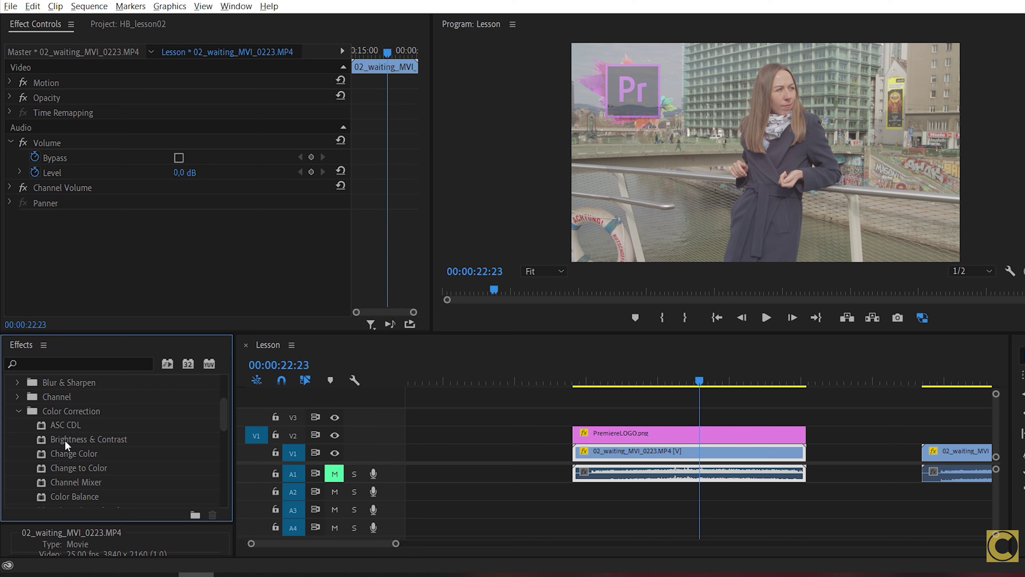
Apply Brightness & Contrast to the V1 clip with Brightness -5 and Contrast 22.
{"action": "left_click_drag", "start_coordinate": [65, 440], "coordinate": [242, 427]}
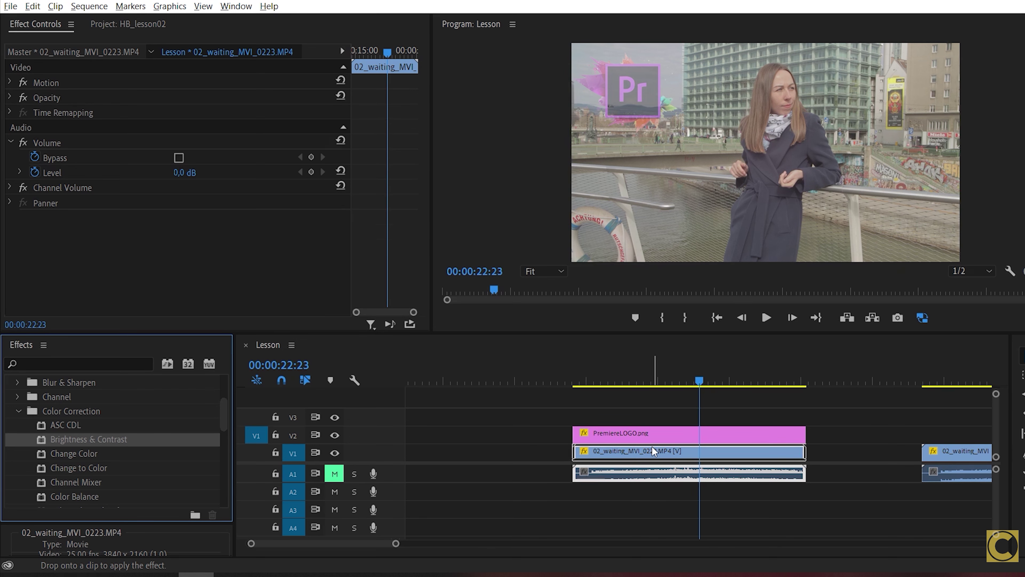
{"action": "left_click_drag", "start_coordinate": [241, 427], "coordinate": [654, 451]}
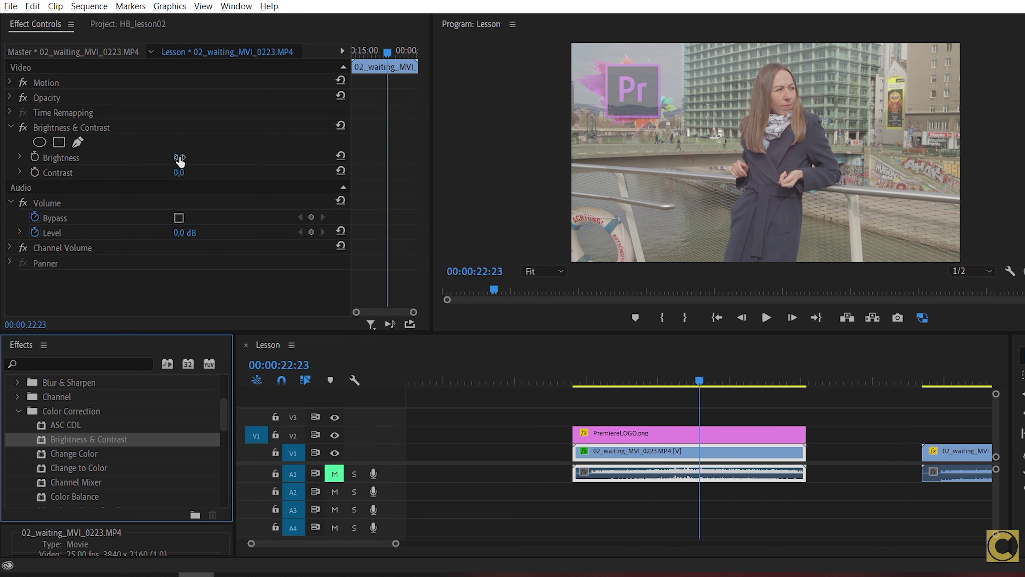
{"action": "left_click", "coordinate": [179, 174]}
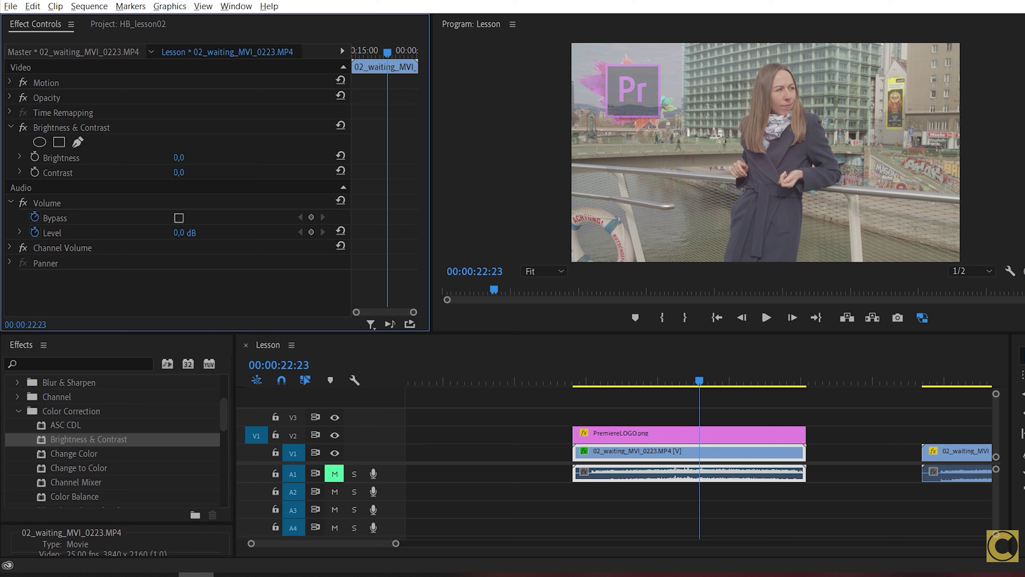
{"action": "mouse_move", "coordinate": [179, 172]}
{"action": "left_mouse_down"}
{"action": "mouse_move", "coordinate": [194, 157]}
{"action": "mouse_move", "coordinate": [165, 157]}
{"action": "mouse_move", "coordinate": [170, 172]}
{"action": "left_mouse_up"}
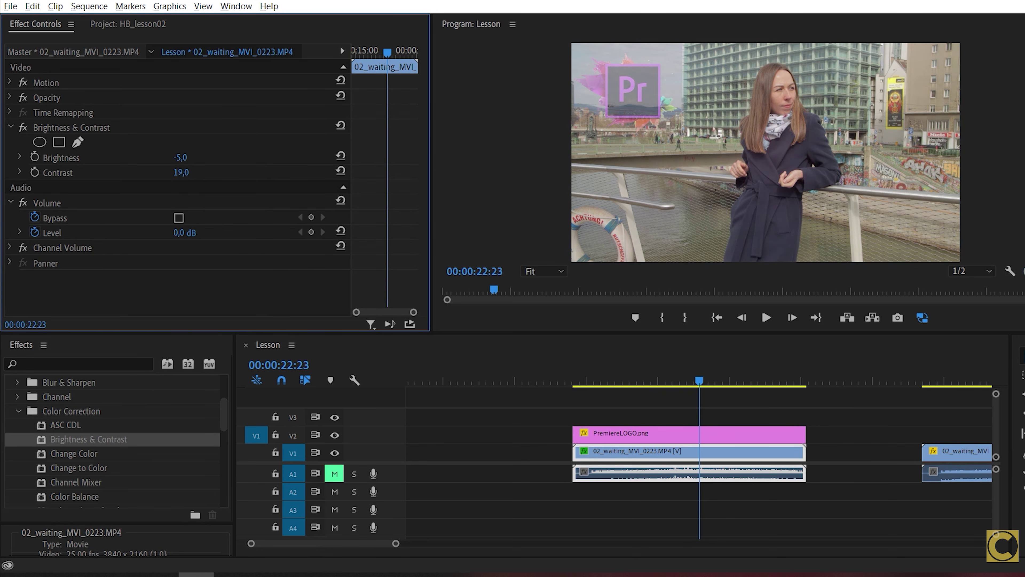
{"action": "left_click_drag", "start_coordinate": [182, 172], "coordinate": [193, 173]}
Collapse Brightness & Contrast and apply Color Balance (HLS) to the main clip.
{"action": "left_click", "coordinate": [11, 126]}
{"action": "scroll", "coordinate": [100, 446], "scroll_direction": "down", "scroll_amount": 1}
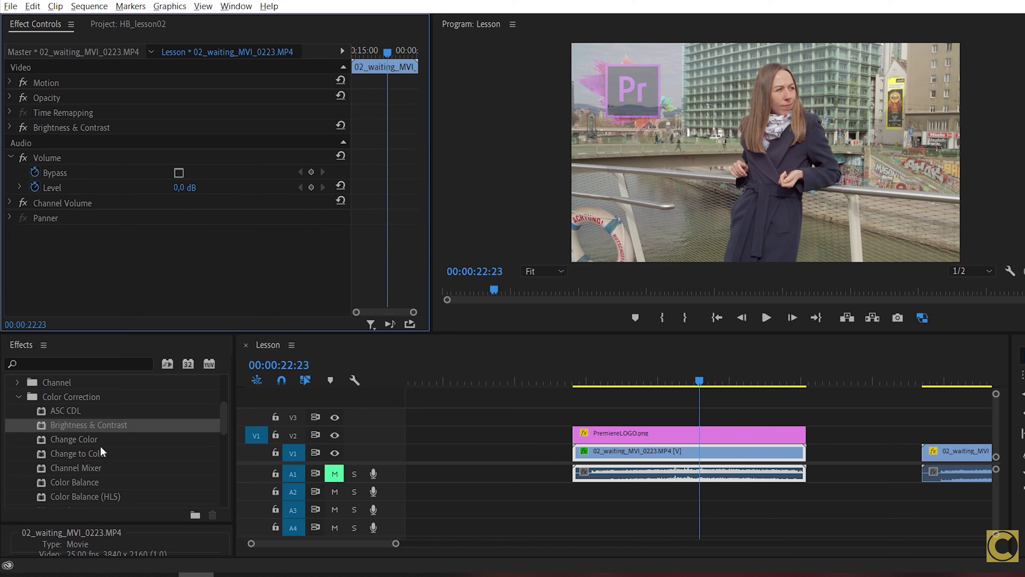
{"action": "scroll", "coordinate": [100, 444], "scroll_direction": "down", "scroll_amount": 1}
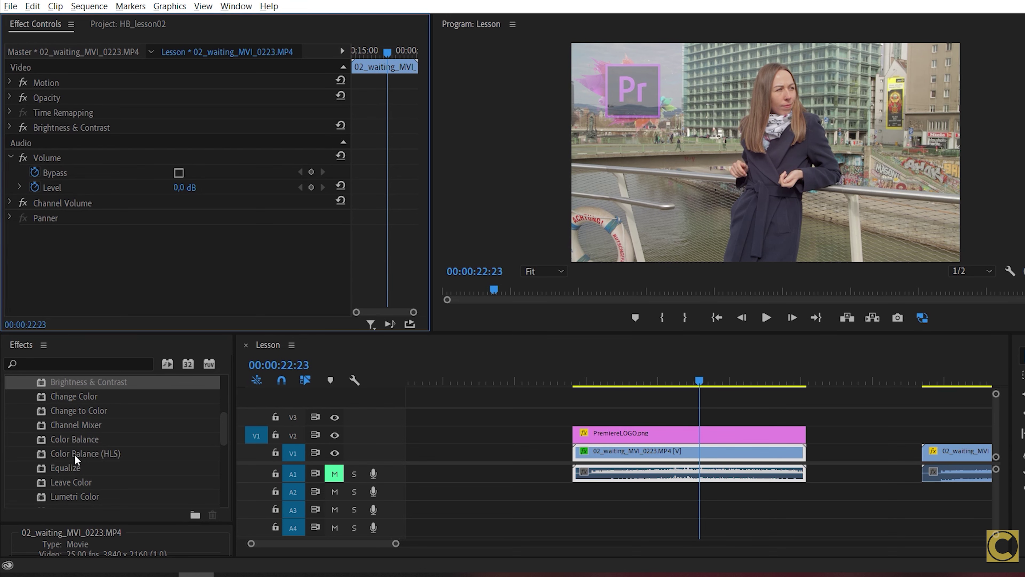
{"action": "left_click_drag", "start_coordinate": [75, 455], "coordinate": [610, 452]}
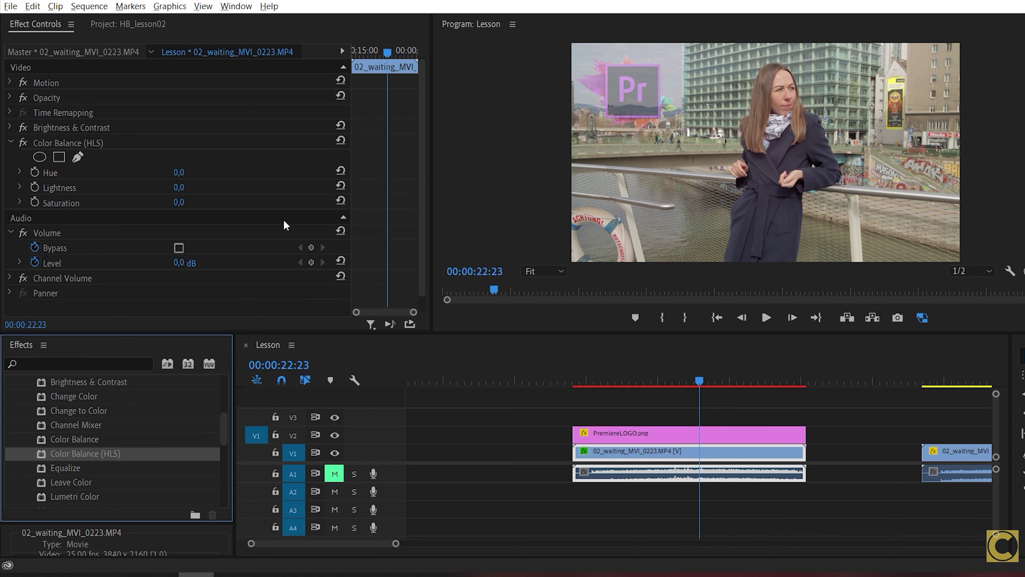
Try a hue shift and undo it, then lower Saturation to -100 for black and white.
{"action": "left_click_drag", "start_coordinate": [181, 174], "coordinate": [195, 189]}
{"action": "key", "text": "ctrl+z"}
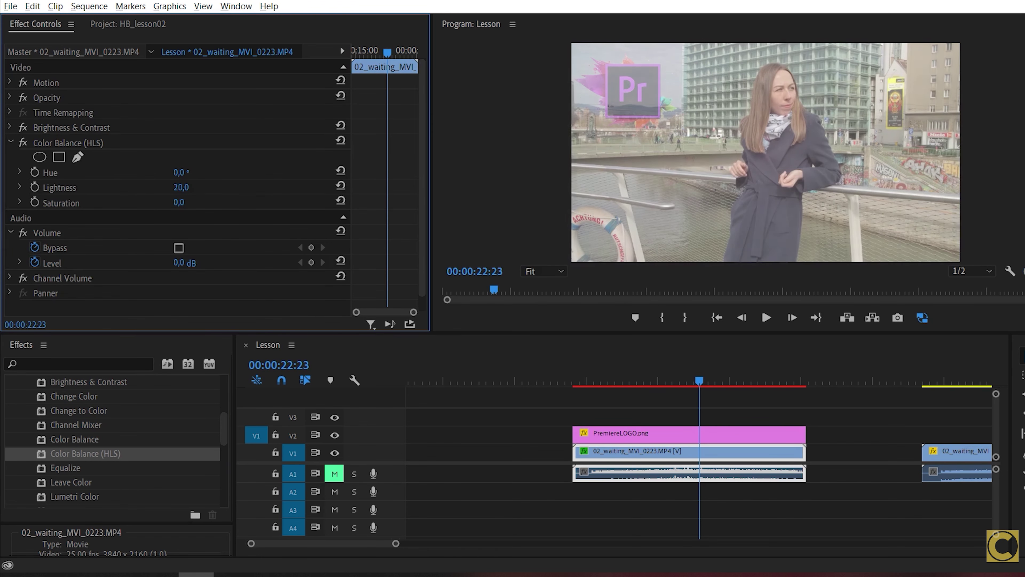
{"action": "left_click", "coordinate": [178, 202]}
{"action": "type", "text": "54"}
{"action": "key", "text": "Return"}
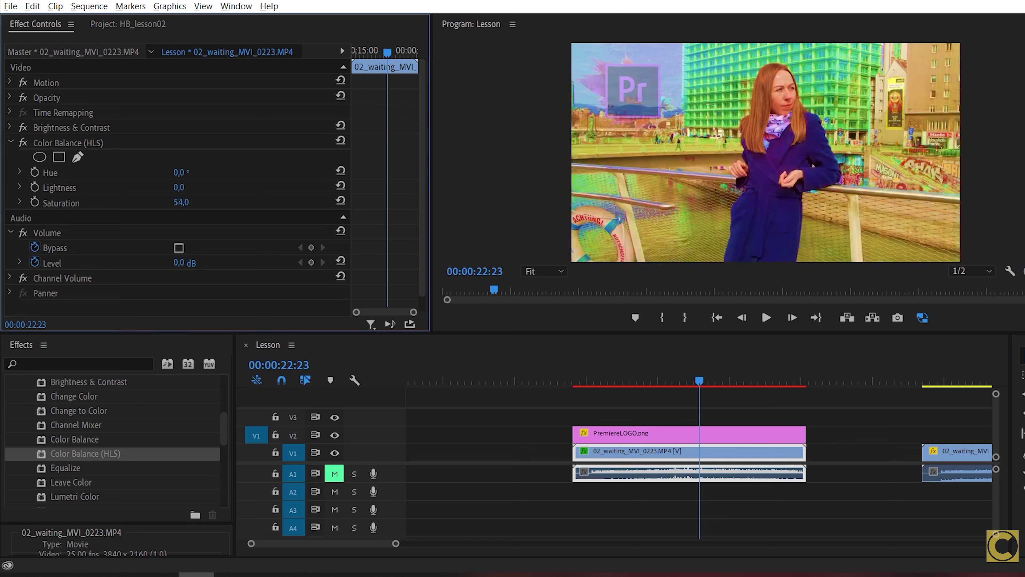
{"action": "mouse_move", "coordinate": [181, 202]}
{"action": "left_mouse_down"}
{"action": "mouse_move", "coordinate": [141, 202]}
{"action": "mouse_move", "coordinate": [168, 202]}
{"action": "left_mouse_up"}
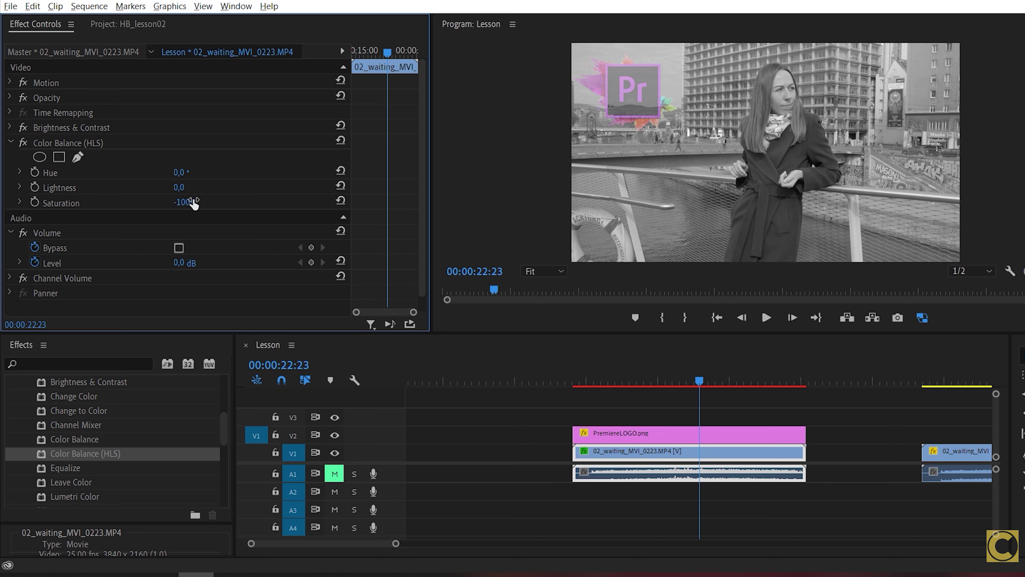
Delete Color Balance (HLS) from the clip and collapse the Color Correction group.
{"action": "left_click", "coordinate": [88, 144]}
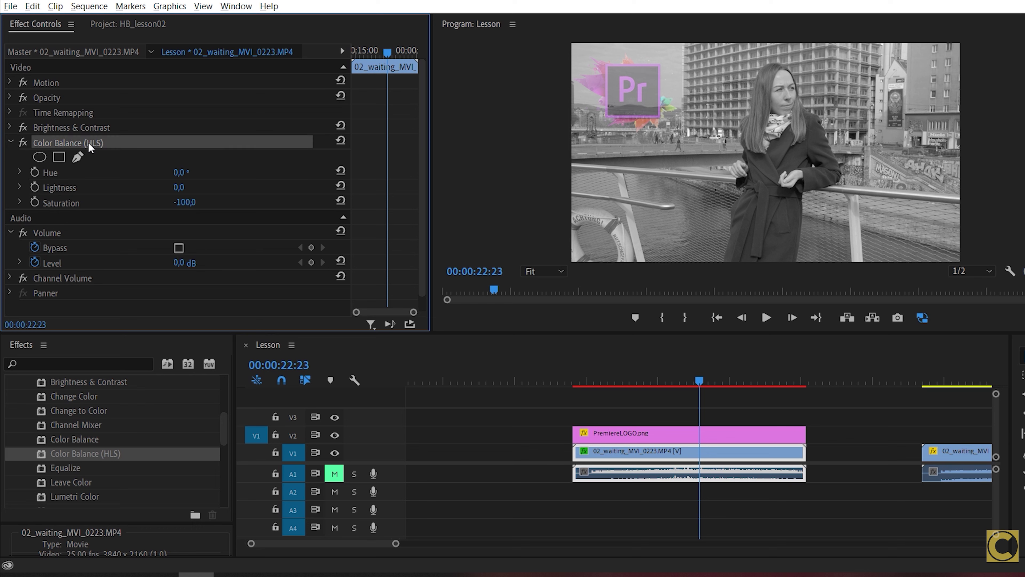
{"action": "key", "text": "Delete"}
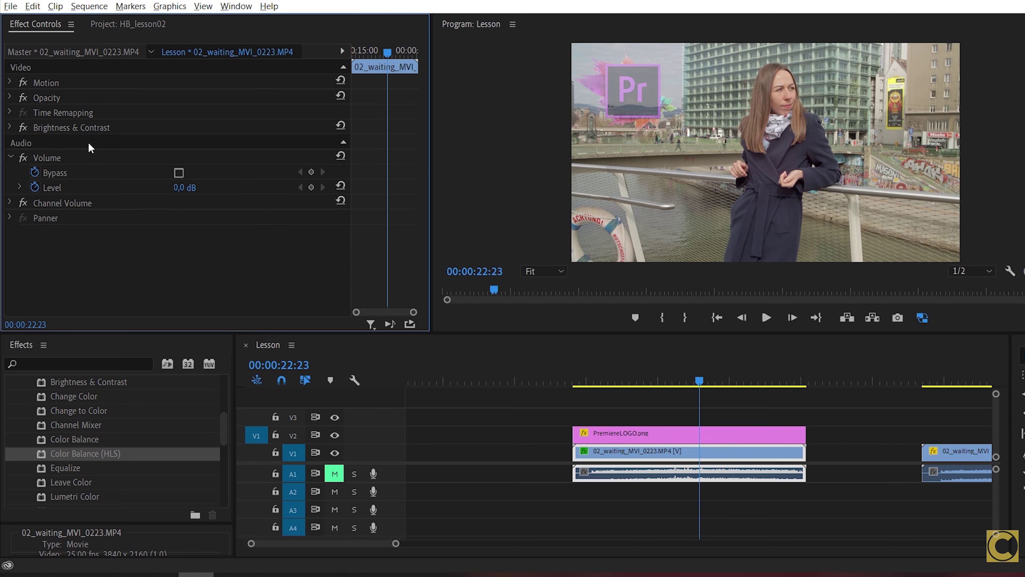
{"action": "scroll", "coordinate": [80, 432], "scroll_direction": "up", "scroll_amount": 2}
{"action": "left_click", "coordinate": [18, 412]}
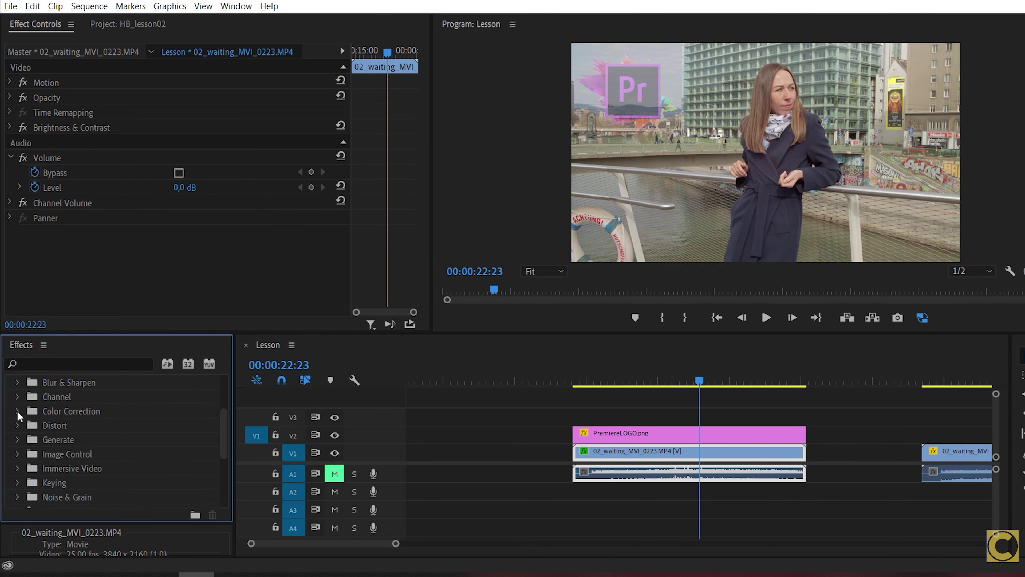
Apply Corner Pin from Distort, drag its lower-left corner, then delete the effect.
{"action": "left_click", "coordinate": [17, 425]}
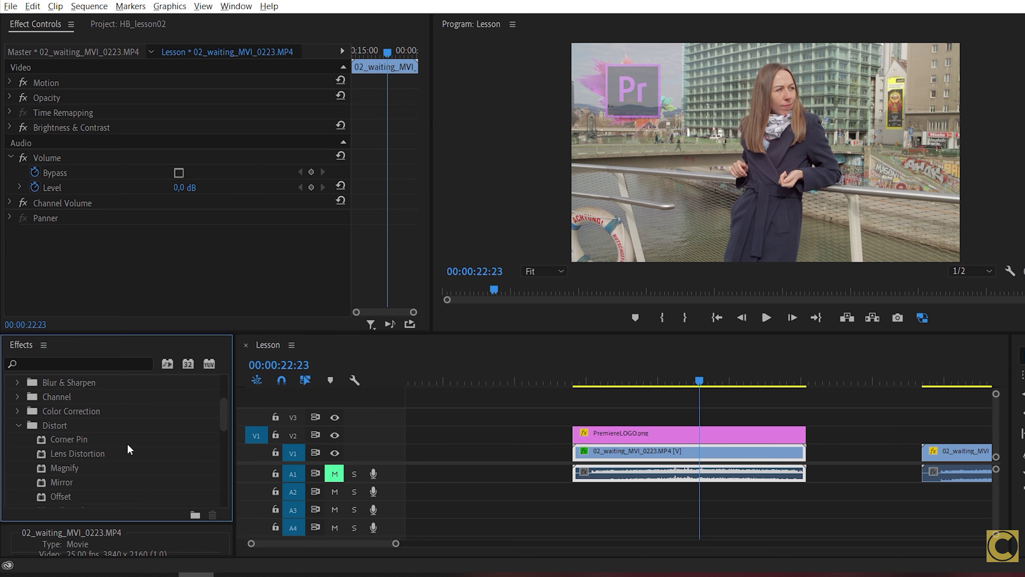
{"action": "mouse_move", "coordinate": [70, 440]}
{"action": "left_mouse_down"}
{"action": "mouse_move", "coordinate": [682, 435]}
{"action": "mouse_move", "coordinate": [704, 455]}
{"action": "left_mouse_up"}
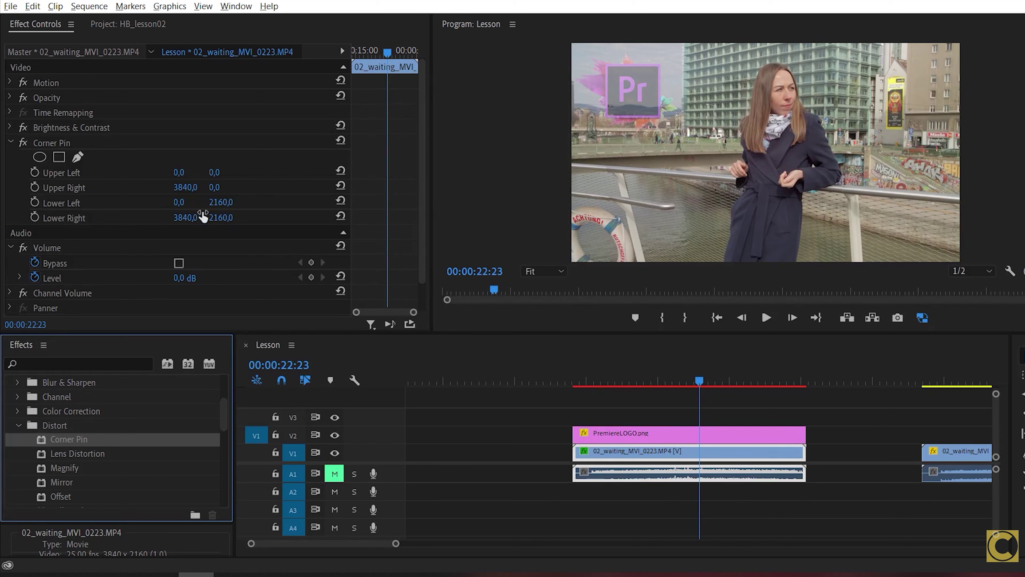
{"action": "left_click", "coordinate": [51, 143]}
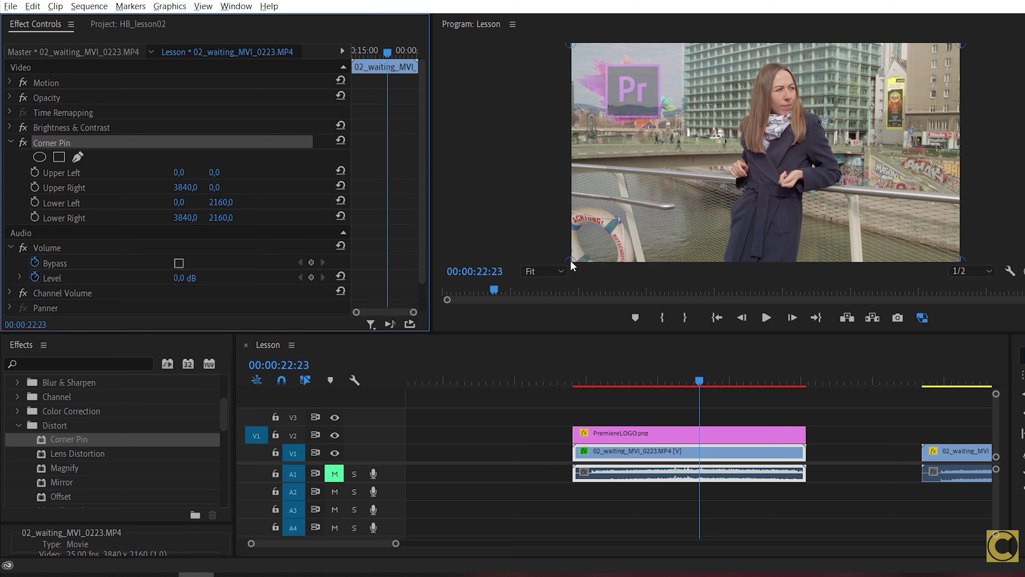
{"action": "mouse_move", "coordinate": [570, 260]}
{"action": "left_mouse_down"}
{"action": "mouse_move", "coordinate": [599, 235]}
{"action": "mouse_move", "coordinate": [559, 256]}
{"action": "left_mouse_up"}
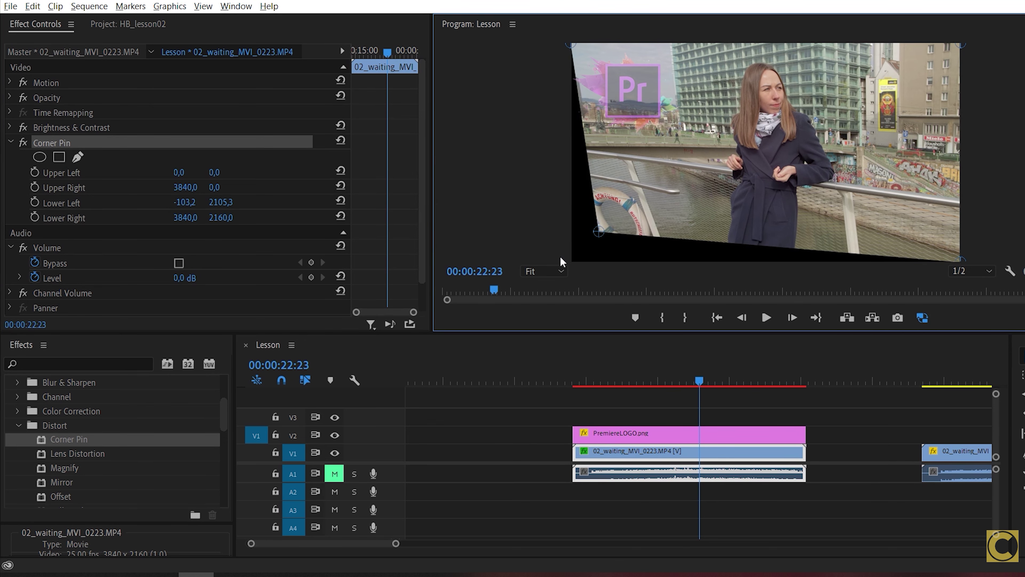
{"action": "mouse_move", "coordinate": [554, 274]}
{"action": "left_mouse_down"}
{"action": "mouse_move", "coordinate": [533, 295]}
{"action": "mouse_move", "coordinate": [568, 266]}
{"action": "left_mouse_up"}
{"action": "left_click", "coordinate": [70, 142]}
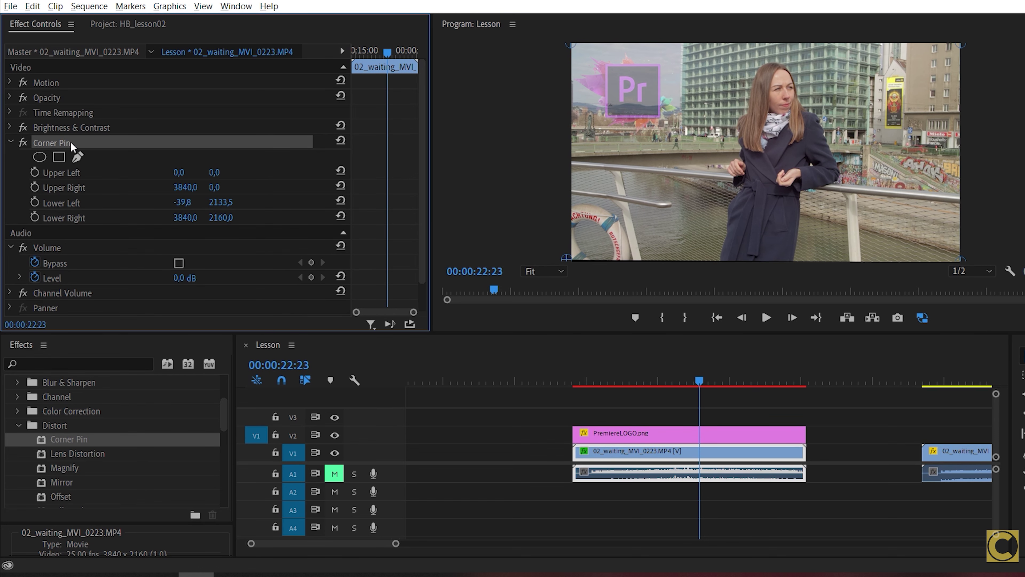
{"action": "key", "text": "Delete"}
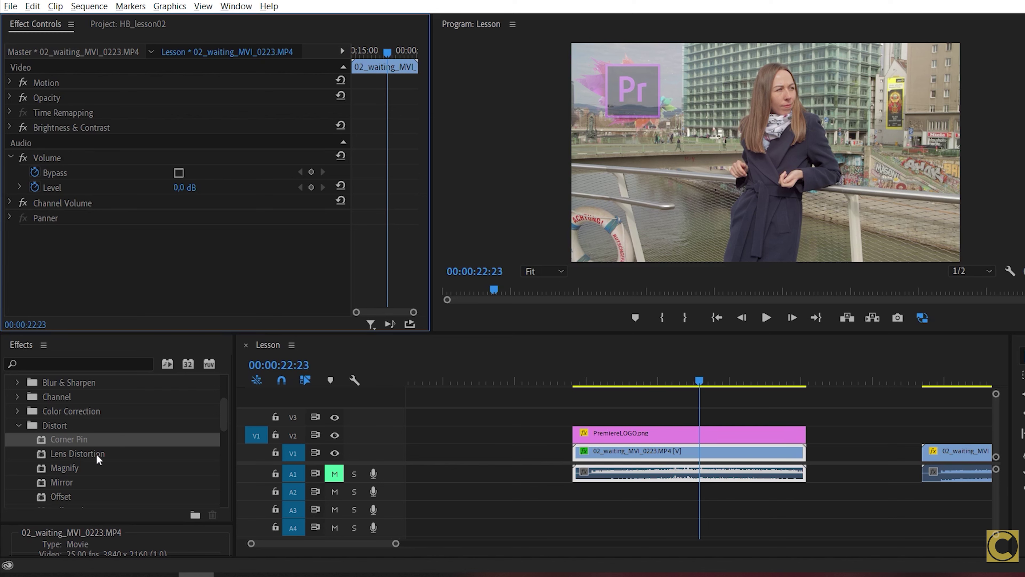
{"action": "left_click_drag", "start_coordinate": [96, 453], "coordinate": [696, 457]}
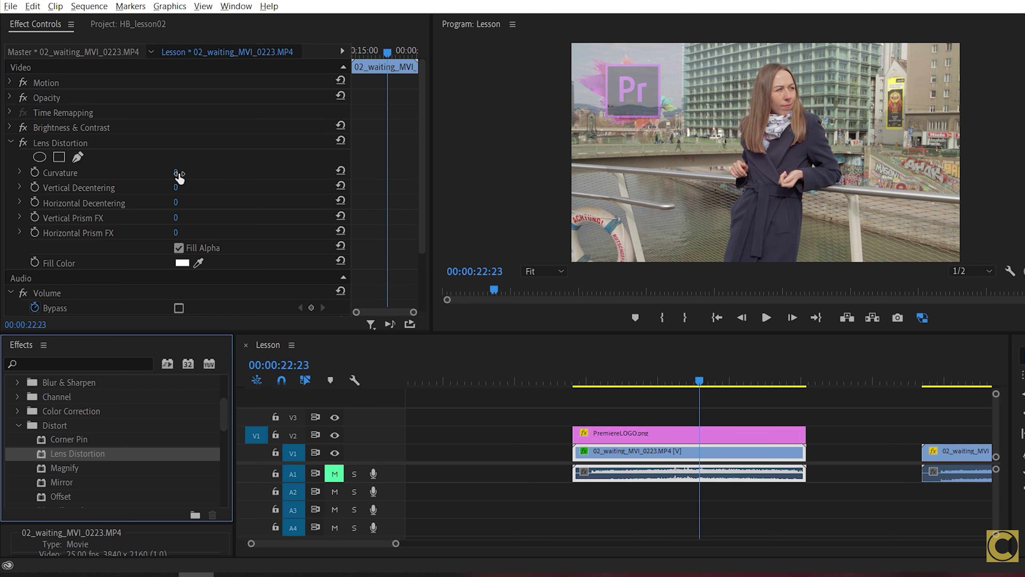
{"action": "mouse_move", "coordinate": [180, 177]}
{"action": "left_mouse_down"}
{"action": "mouse_move", "coordinate": [190, 172]}
{"action": "mouse_move", "coordinate": [180, 172]}
{"action": "left_mouse_up"}
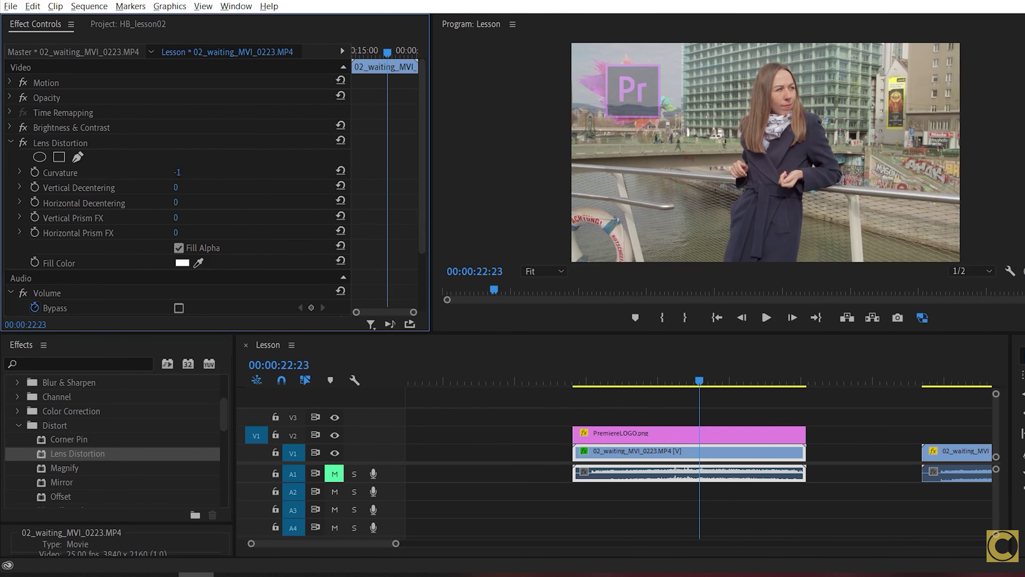
{"action": "left_click", "coordinate": [60, 143]}
{"action": "key", "text": "Delete"}
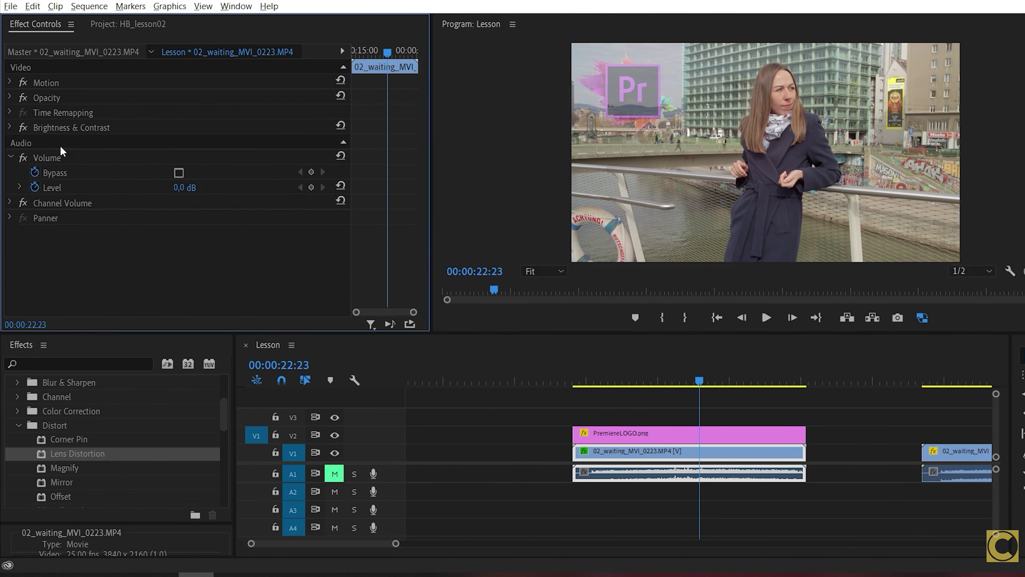
Add Mirror to the clip with Reflection Angle 180° and Reflection Center 1433, 1080.
{"action": "double_click", "coordinate": [62, 483]}
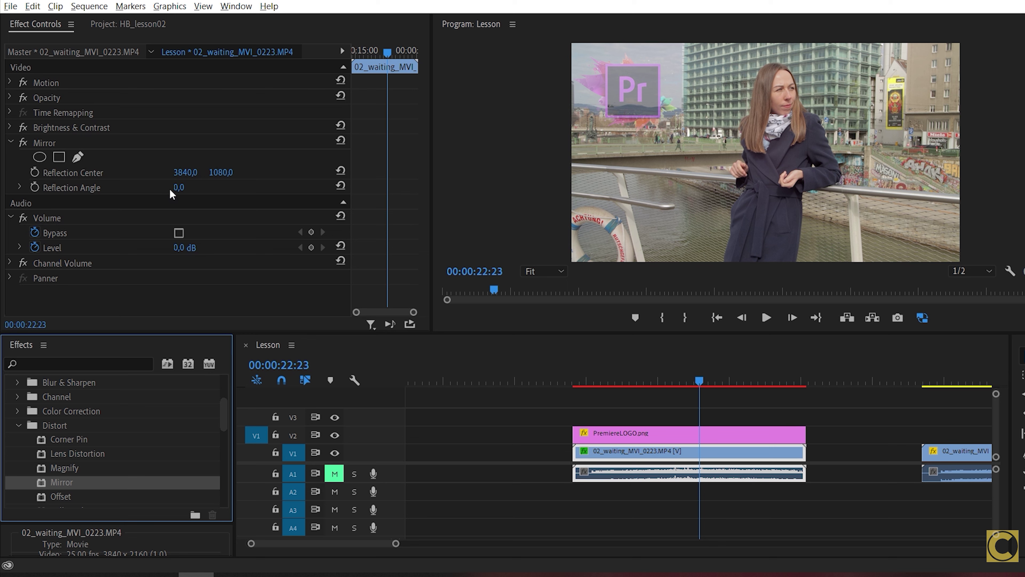
{"action": "left_click_drag", "start_coordinate": [179, 187], "coordinate": [214, 187]}
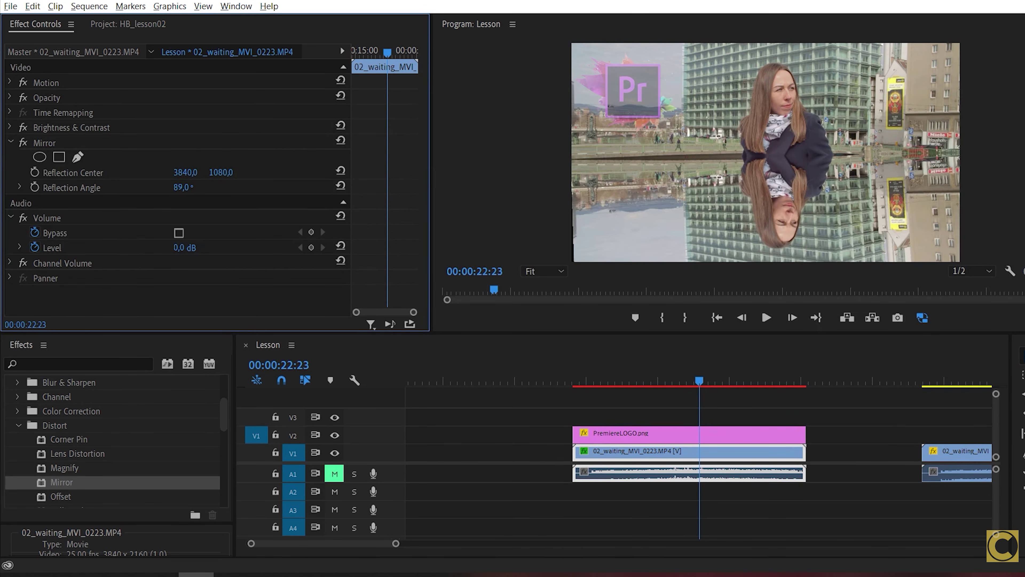
{"action": "left_click_drag", "start_coordinate": [215, 187], "coordinate": [251, 186]}
{"action": "left_click_drag", "start_coordinate": [185, 172], "coordinate": [87, 172]}
{"action": "left_click", "coordinate": [45, 145]}
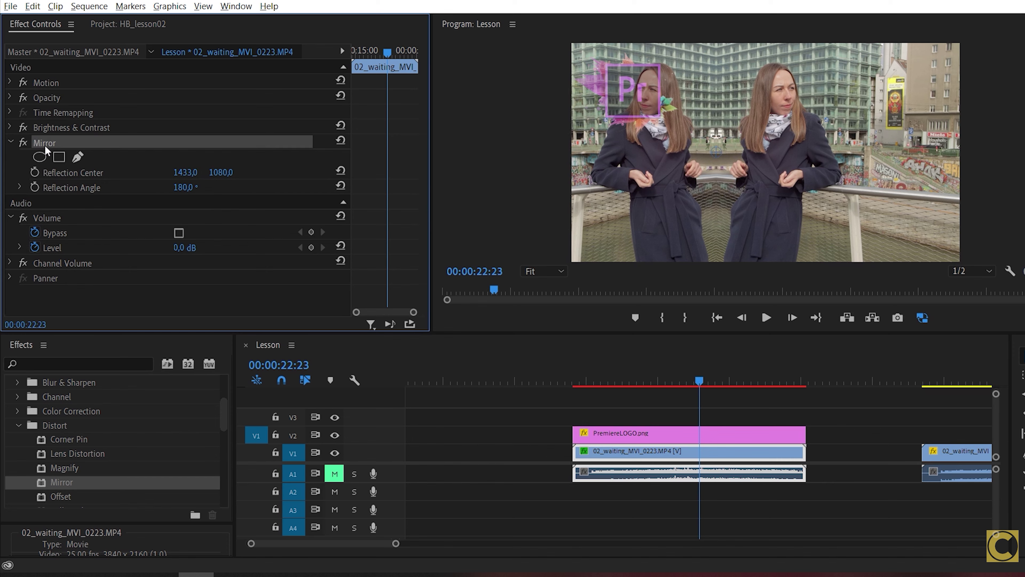
Delete the Mirror effect and apply Turbulent Displace to the 02_waiting clip.
{"action": "key", "text": "Delete"}
{"action": "scroll", "coordinate": [80, 444], "scroll_direction": "down", "scroll_amount": 4}
{"action": "left_click_drag", "start_coordinate": [80, 439], "coordinate": [480, 346]}
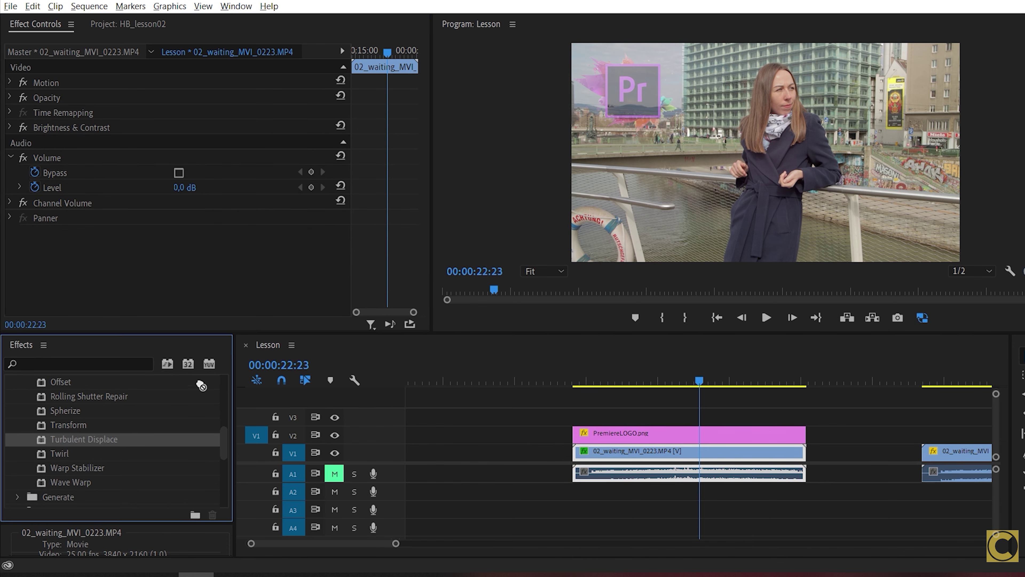
{"action": "left_click_drag", "start_coordinate": [479, 346], "coordinate": [708, 455]}
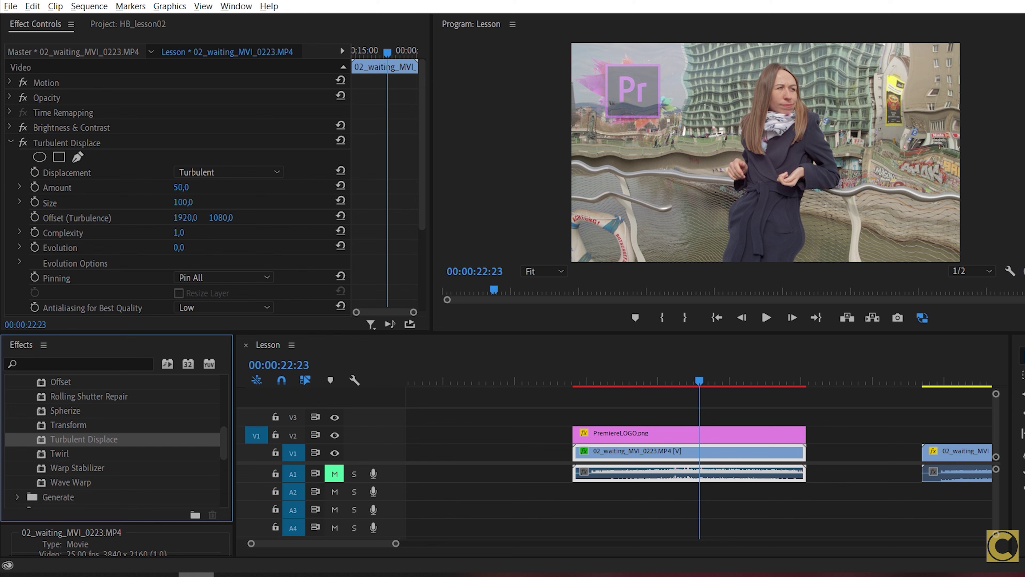
Set Turbulent Displace Size to 89, then delete the effect.
{"action": "left_click_drag", "start_coordinate": [183, 201], "coordinate": [206, 205]}
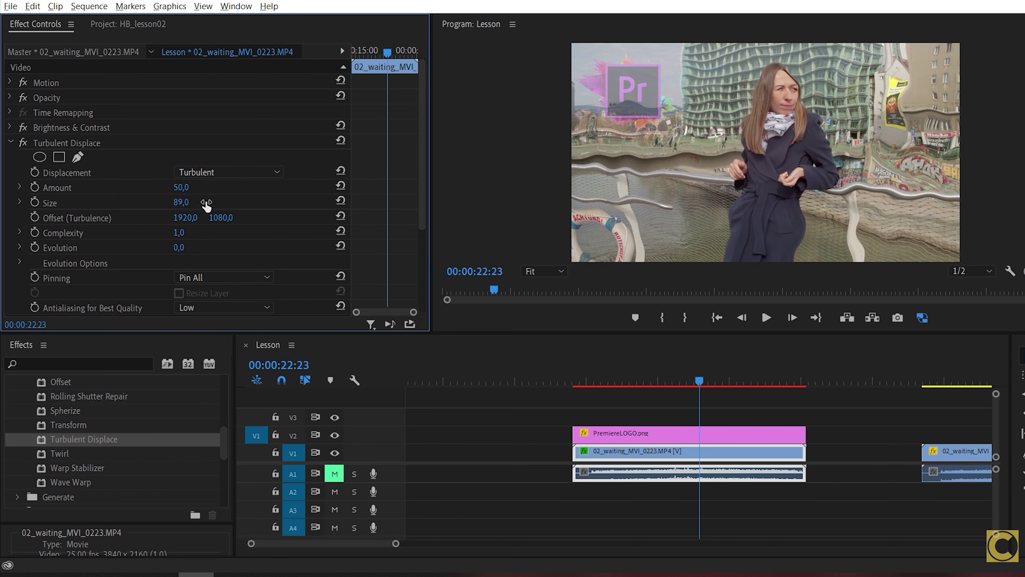
{"action": "left_click", "coordinate": [90, 143]}
{"action": "key", "text": "Delete"}
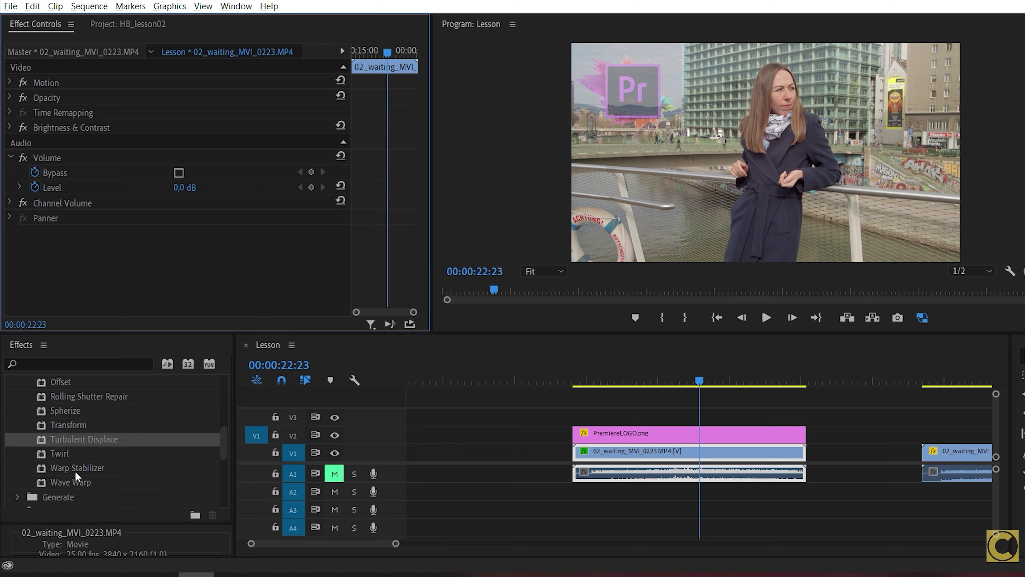
{"action": "left_click_drag", "start_coordinate": [75, 472], "coordinate": [644, 456]}
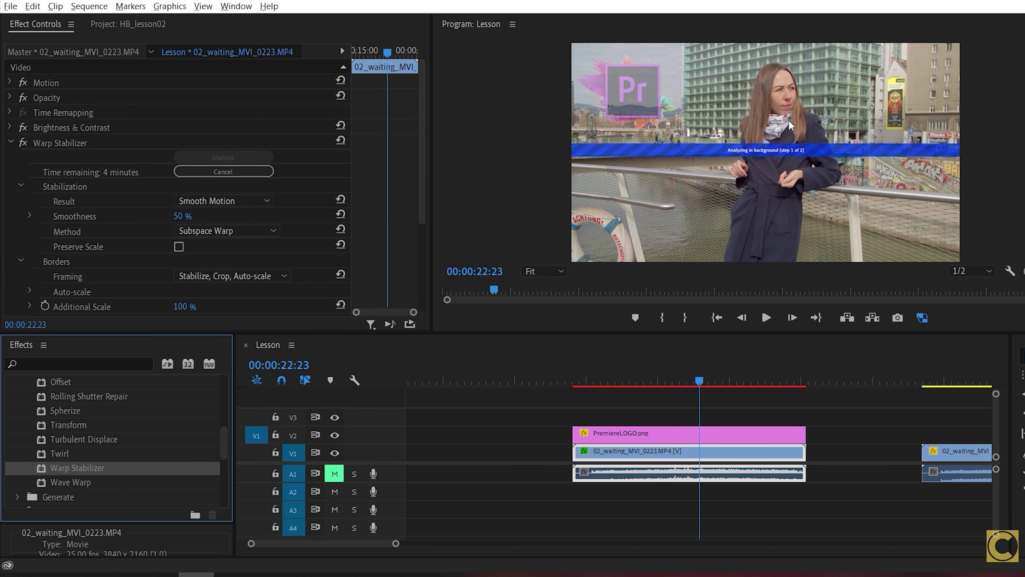
{"action": "left_click", "coordinate": [187, 216]}
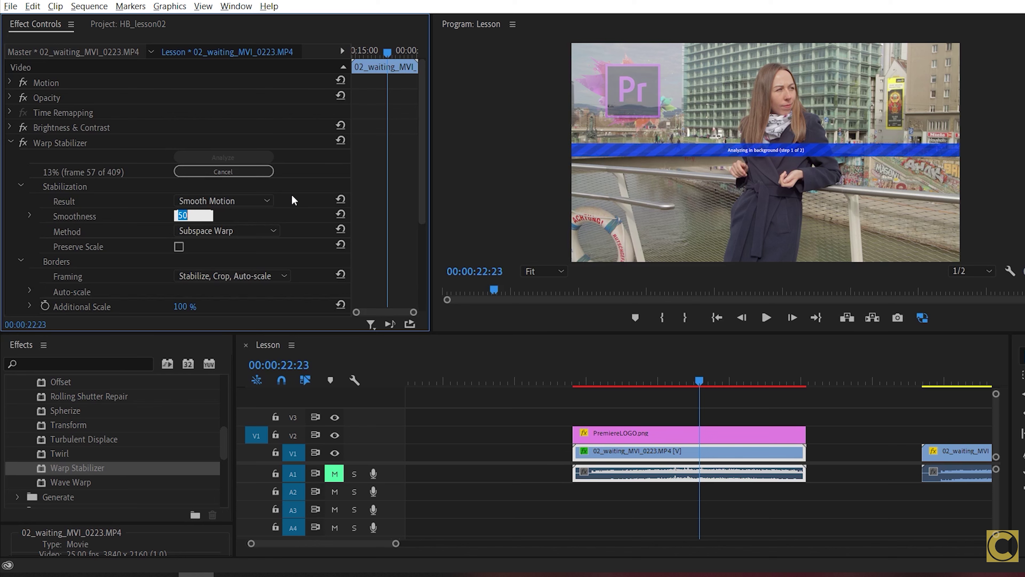
{"action": "key", "text": "Return"}
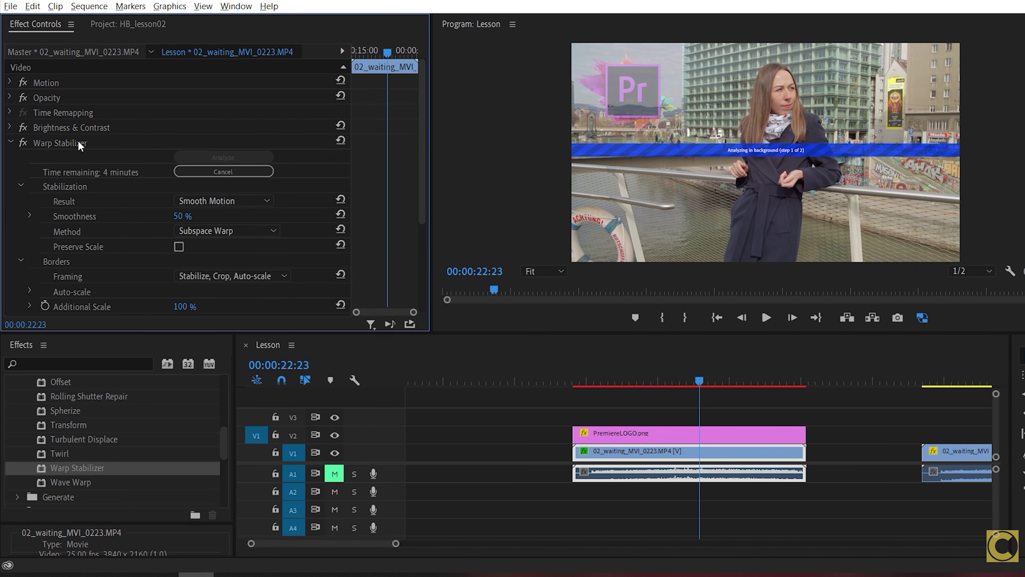
{"action": "left_click", "coordinate": [78, 142]}
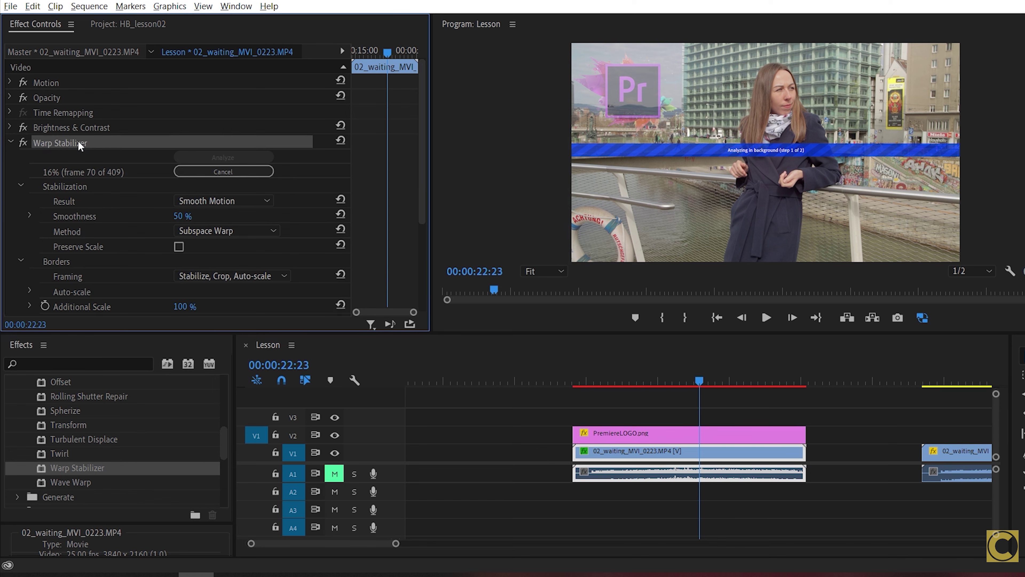
{"action": "key", "text": "Delete"}
{"action": "scroll", "coordinate": [151, 435], "scroll_direction": "up", "scroll_amount": 5}
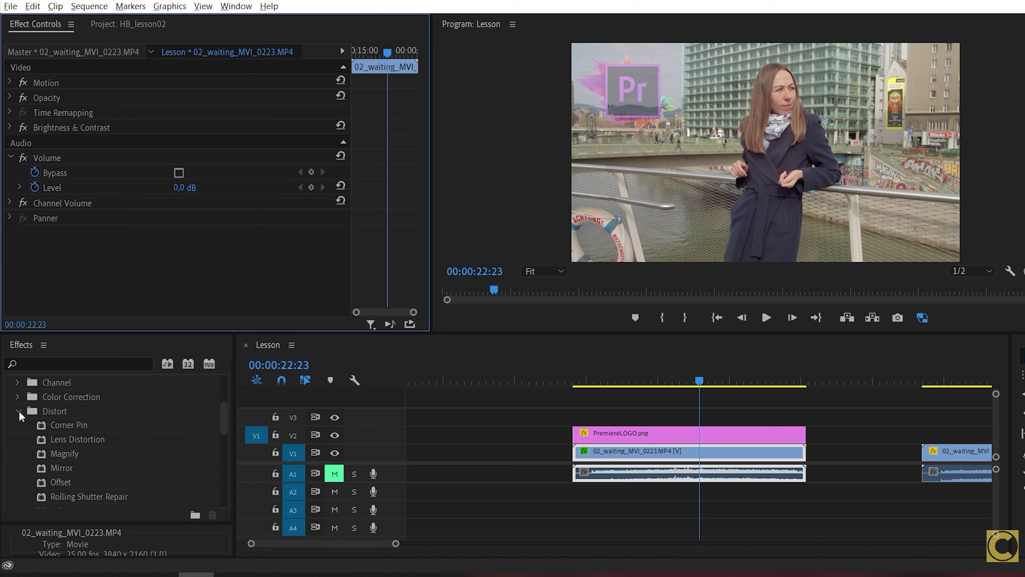
{"action": "left_click", "coordinate": [19, 411]}
{"action": "left_click", "coordinate": [19, 425]}
{"action": "scroll", "coordinate": [150, 456], "scroll_direction": "down", "scroll_amount": 2}
{"action": "scroll", "coordinate": [149, 454], "scroll_direction": "down", "scroll_amount": 1}
{"action": "scroll", "coordinate": [149, 455], "scroll_direction": "down", "scroll_amount": 1}
{"action": "scroll", "coordinate": [147, 454], "scroll_direction": "down", "scroll_amount": 1}
{"action": "left_click_drag", "start_coordinate": [73, 481], "coordinate": [693, 455]}
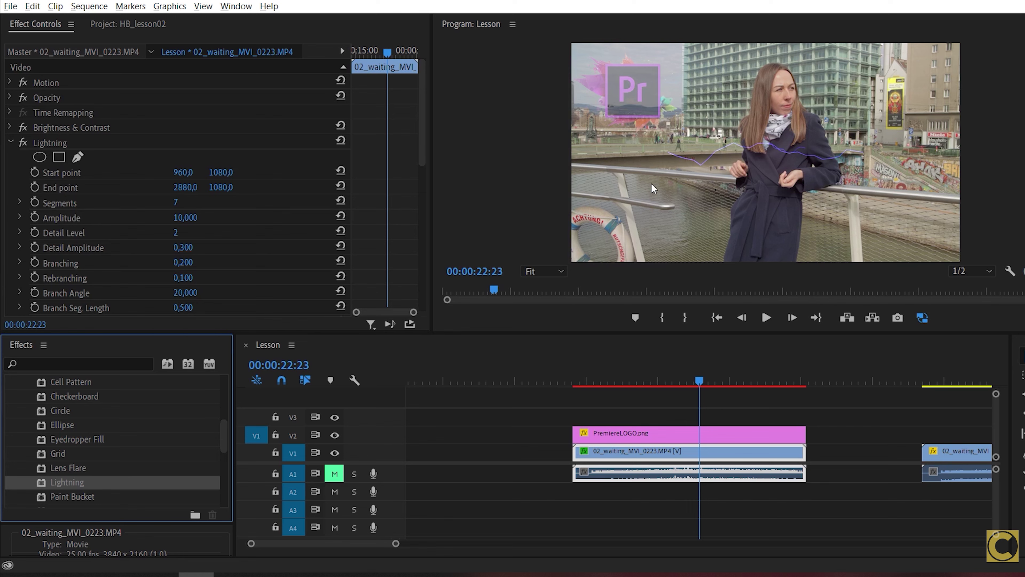
{"action": "left_click", "coordinate": [642, 380]}
{"action": "left_click_drag", "start_coordinate": [662, 375], "coordinate": [743, 380]}
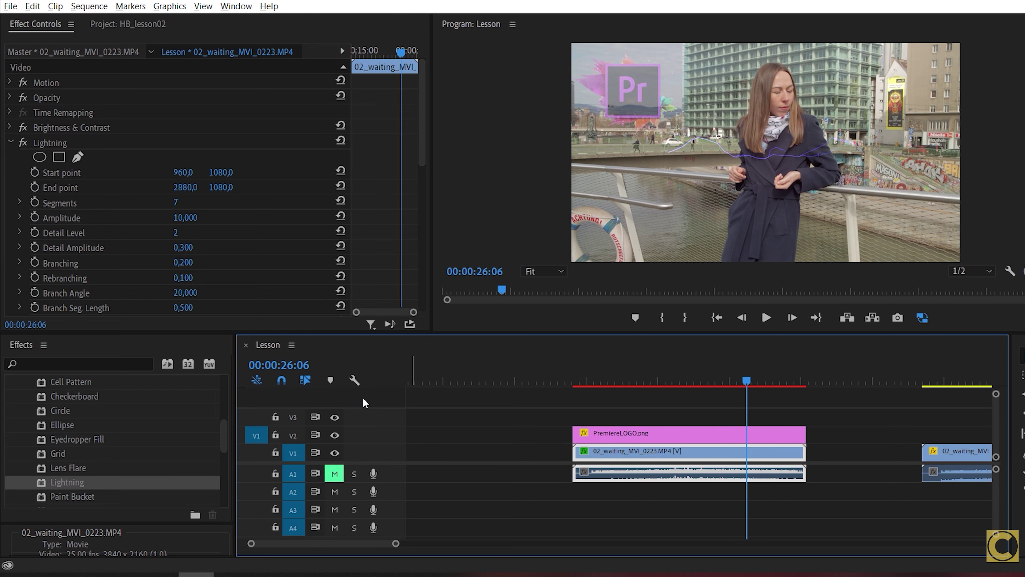
{"action": "left_click", "coordinate": [53, 149]}
{"action": "key", "text": "Delete"}
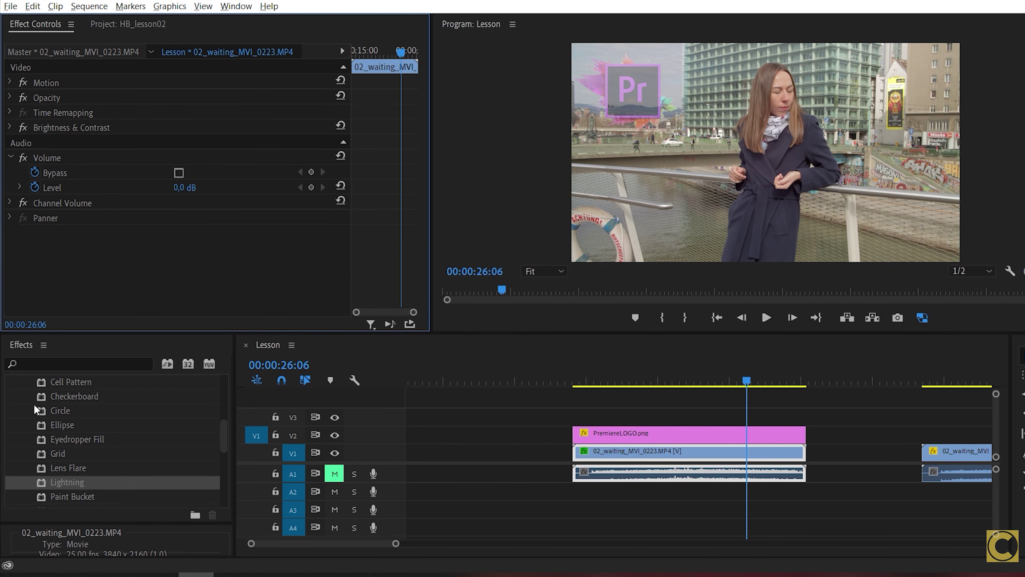
{"action": "scroll", "coordinate": [67, 455], "scroll_direction": "up", "scroll_amount": 3}
{"action": "left_click", "coordinate": [18, 397]}
{"action": "left_click", "coordinate": [18, 411]}
{"action": "left_click_drag", "start_coordinate": [75, 424], "coordinate": [677, 452]}
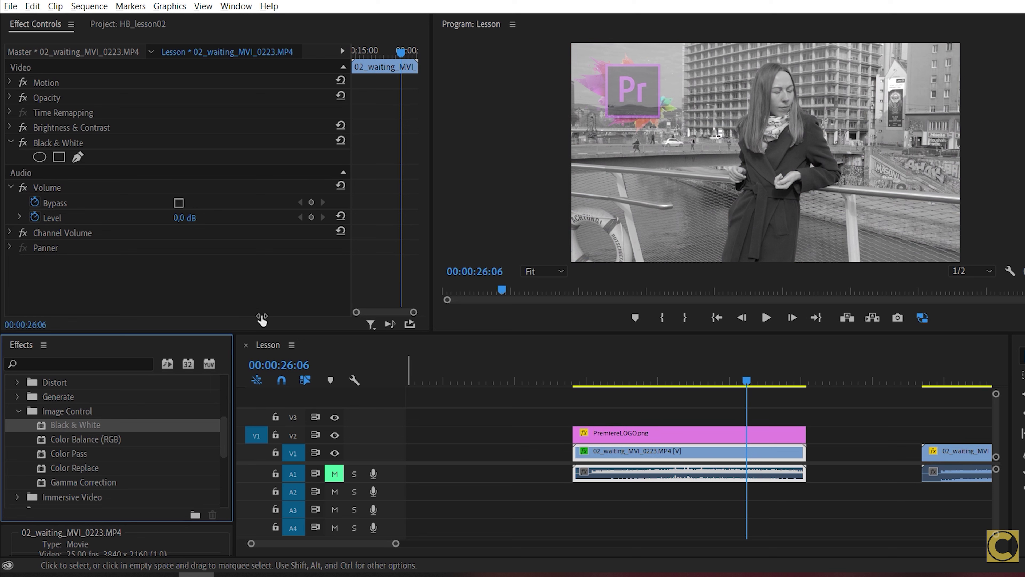
{"action": "left_click", "coordinate": [80, 142]}
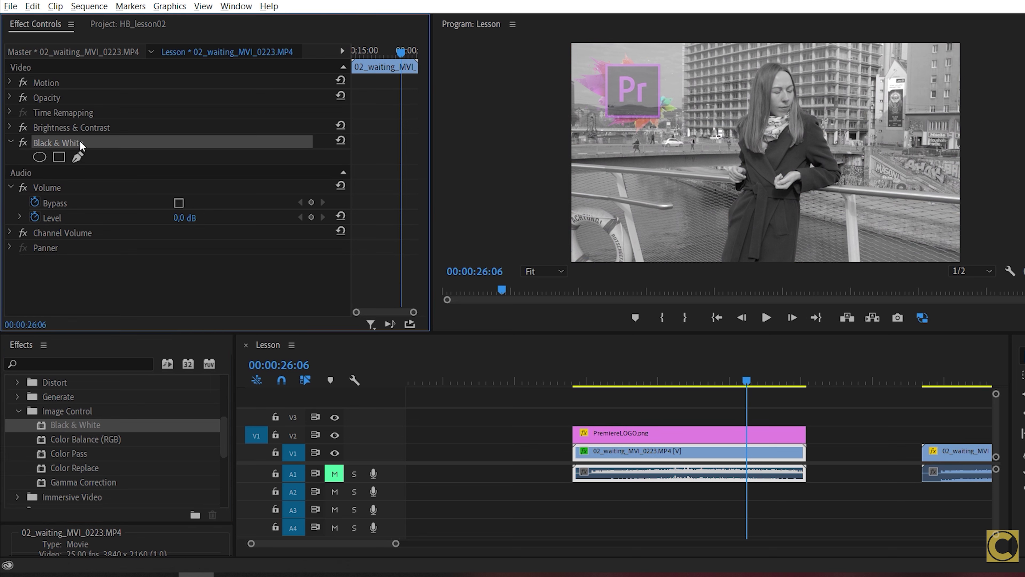
{"action": "key", "text": "Delete"}
{"action": "left_click", "coordinate": [18, 411]}
{"action": "scroll", "coordinate": [22, 414], "scroll_direction": "down", "scroll_amount": 2}
Apply Crop from the Transform effects to the 02_waiting clip, all sides at 0%, and move the playhead to 21:09.
{"action": "scroll", "coordinate": [25, 414], "scroll_direction": "down", "scroll_amount": 2}
{"action": "left_click", "coordinate": [19, 411]}
{"action": "left_click_drag", "start_coordinate": [58, 439], "coordinate": [646, 450]}
{"action": "left_click", "coordinate": [10, 98]}
{"action": "left_click", "coordinate": [677, 380]}
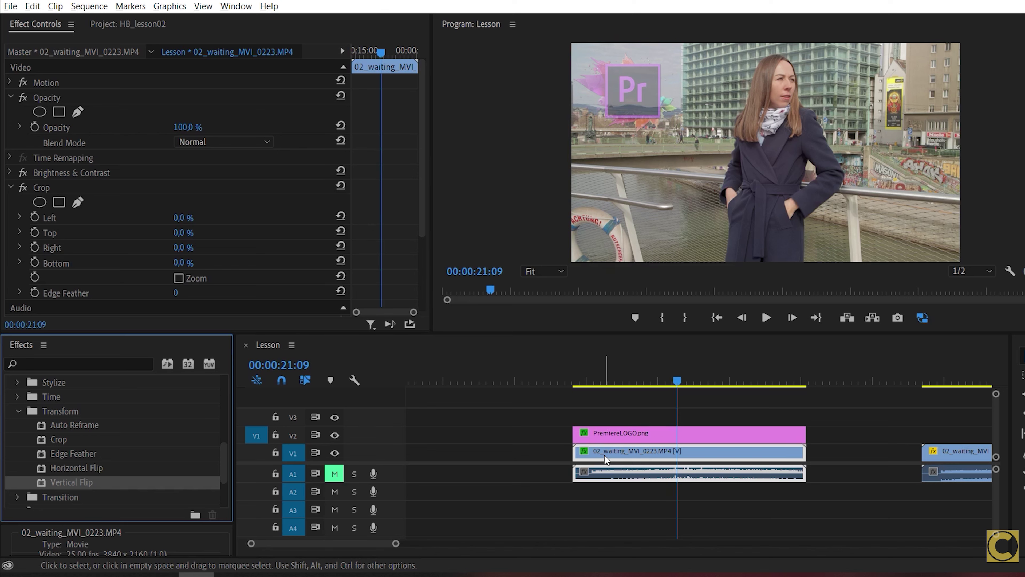
Expand the Video effects category, move the playhead to 27:02, and scroll the Lesson timeline right.
{"action": "left_click", "coordinate": [68, 486]}
{"action": "left_click", "coordinate": [759, 380]}
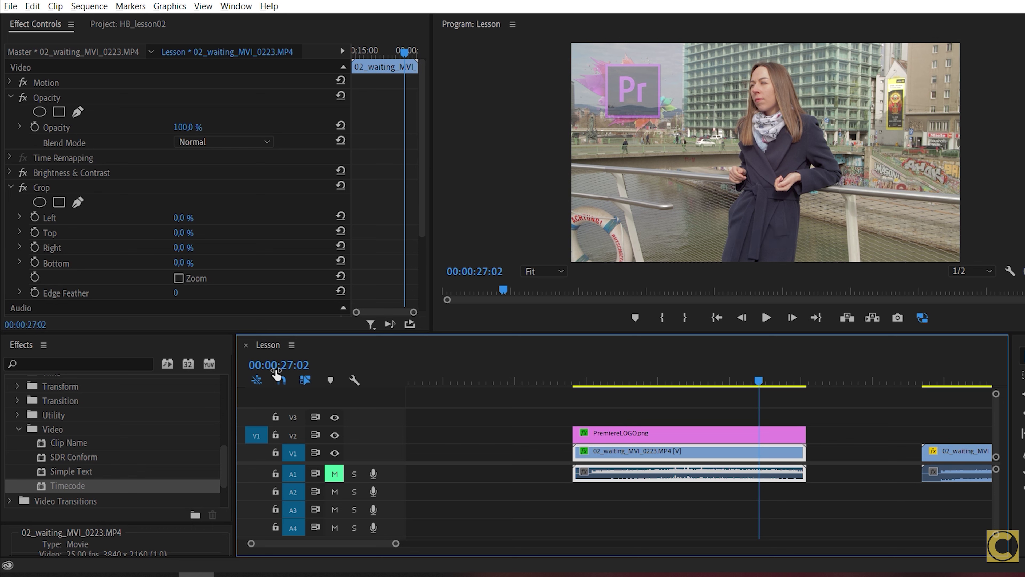
{"action": "scroll", "coordinate": [364, 543], "scroll_direction": "right", "scroll_amount": 5}
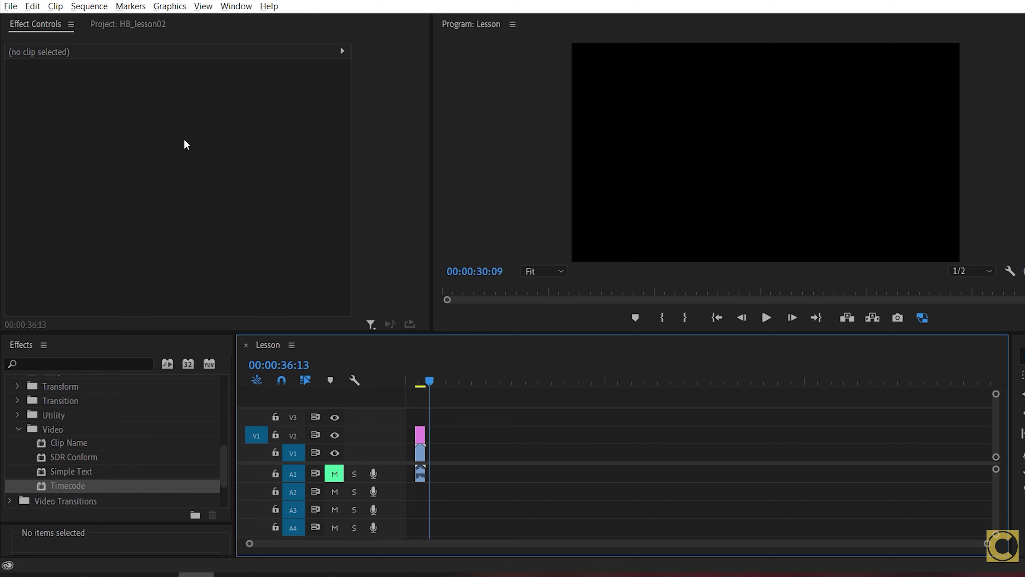
Place _DSCF0054.MOV in the Lesson sequence after the existing clips and select it.
{"action": "left_click", "coordinate": [128, 24]}
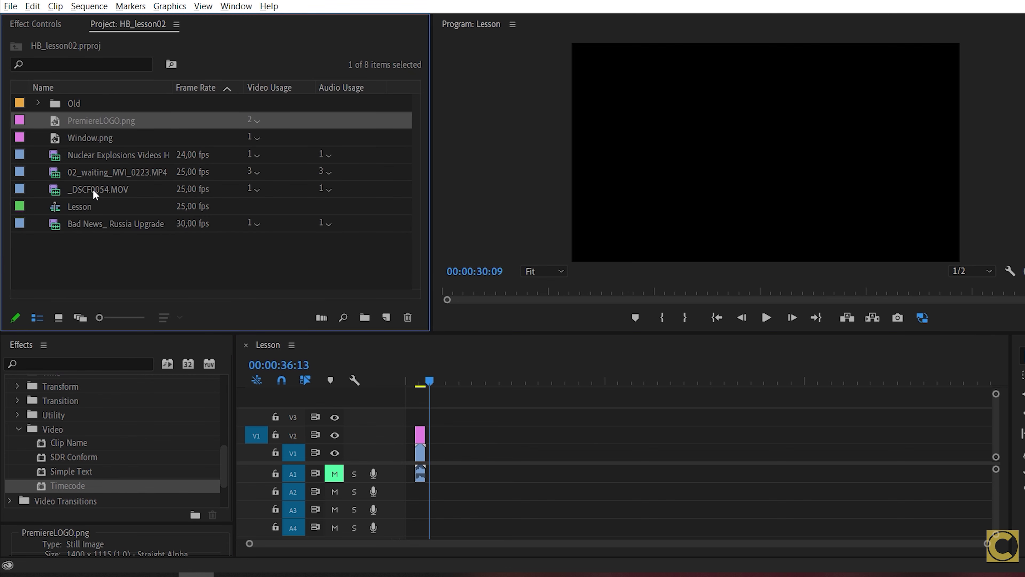
{"action": "left_click_drag", "start_coordinate": [94, 193], "coordinate": [450, 453]}
{"action": "left_click", "coordinate": [456, 380]}
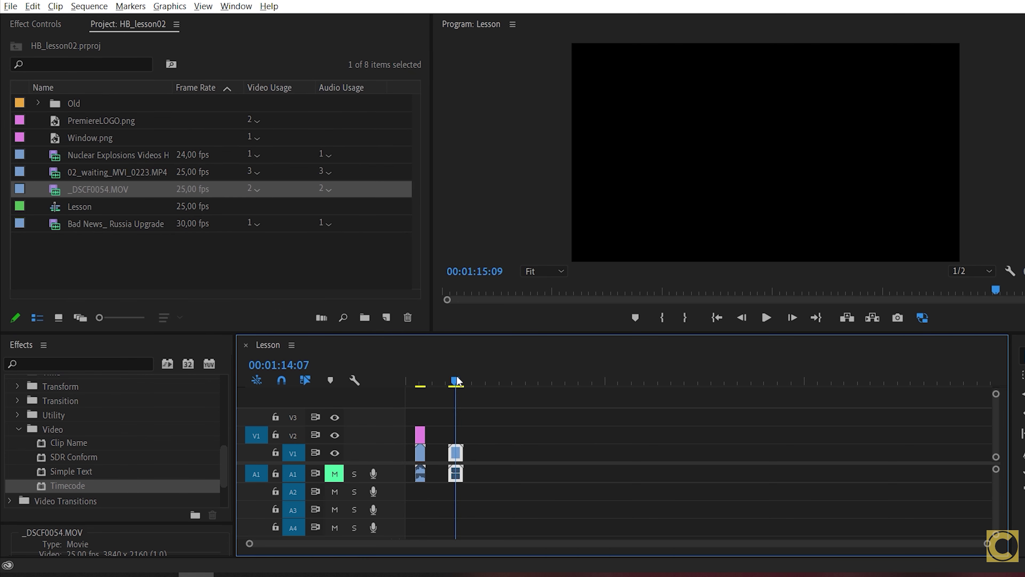
{"action": "left_click_drag", "start_coordinate": [458, 379], "coordinate": [461, 380]}
Scale the new _DSCF0054.MOV clip to 67 and drag a Black Video clip above it.
{"action": "left_click", "coordinate": [35, 24]}
{"action": "left_click", "coordinate": [185, 112]}
{"action": "type", "text": "67"}
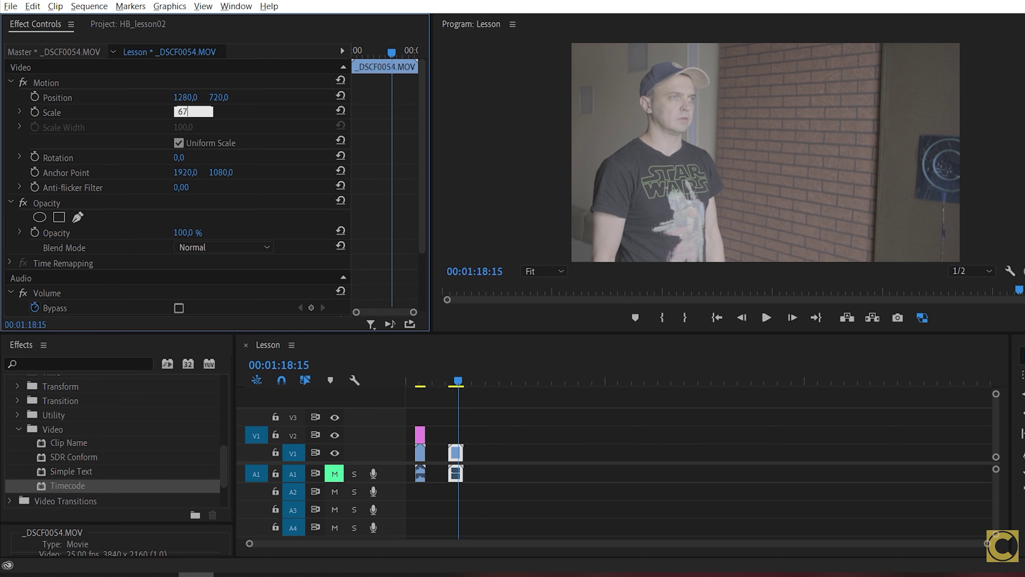
{"action": "key", "text": "Return"}
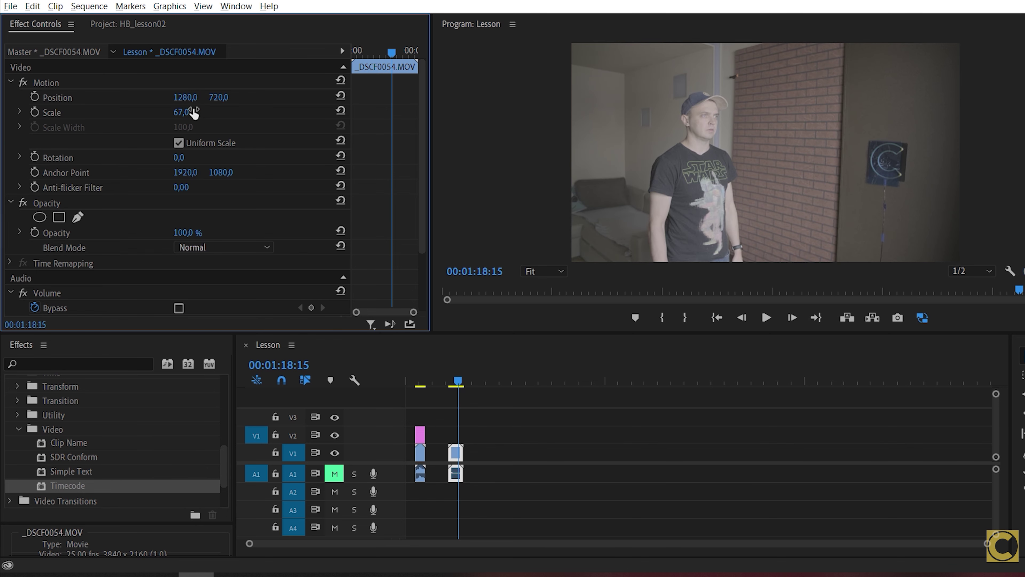
{"action": "left_click", "coordinate": [128, 24]}
{"action": "left_click_drag", "start_coordinate": [88, 103], "coordinate": [456, 435]}
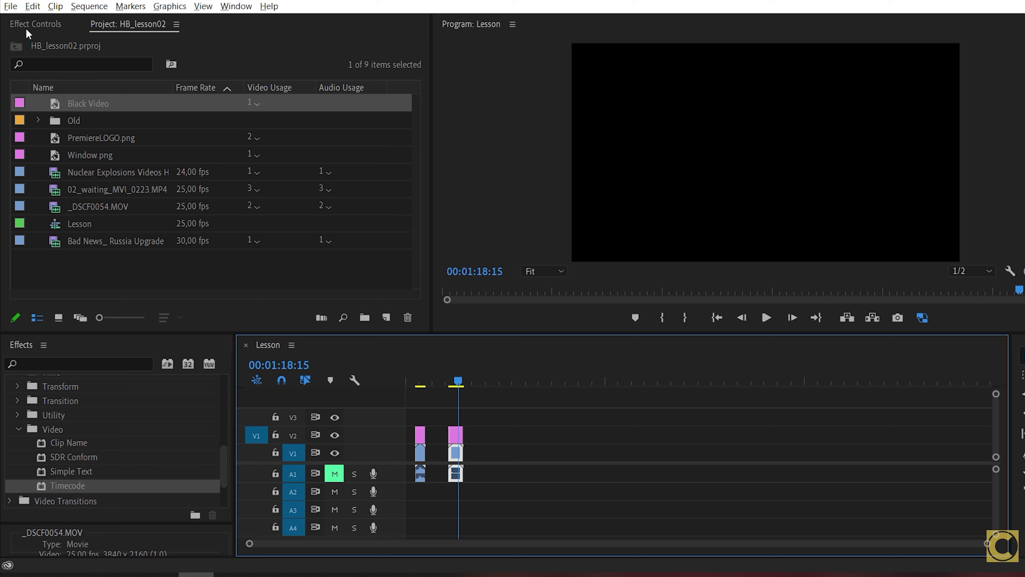
Select the Black Video clip on V2 to show its Scale 100 and Position 1280, 720 settings.
{"action": "left_click", "coordinate": [30, 24]}
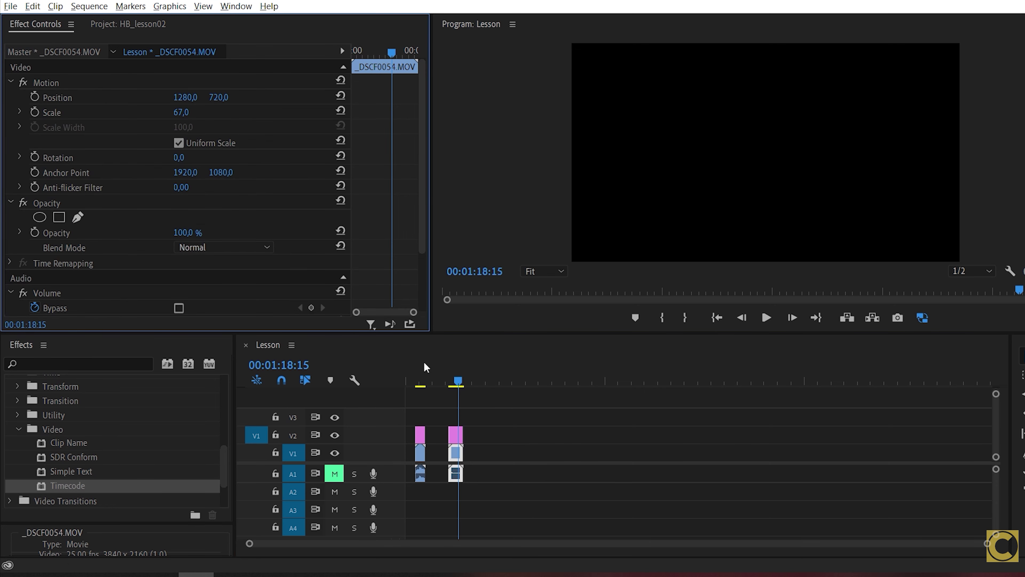
{"action": "left_click", "coordinate": [456, 435]}
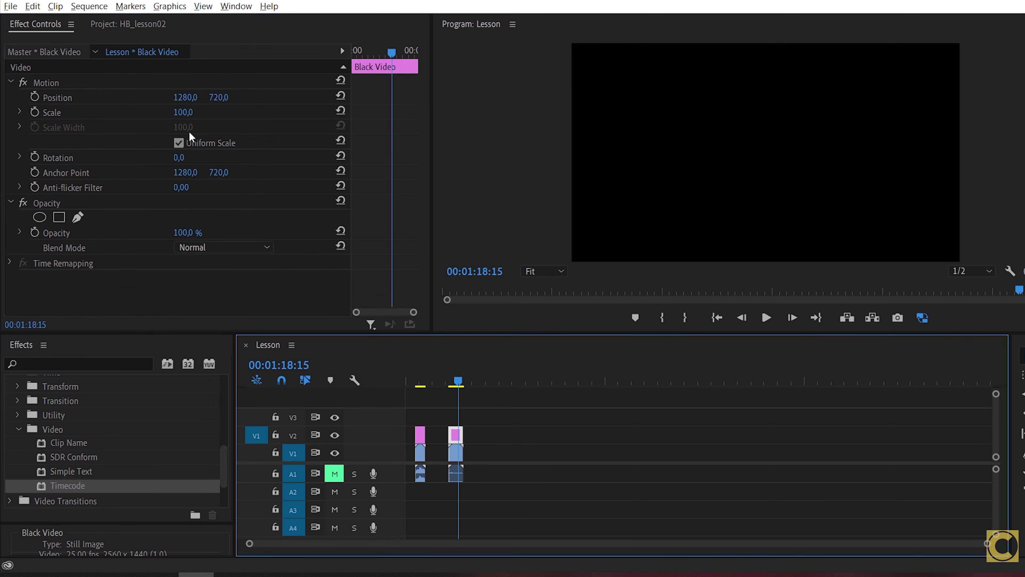